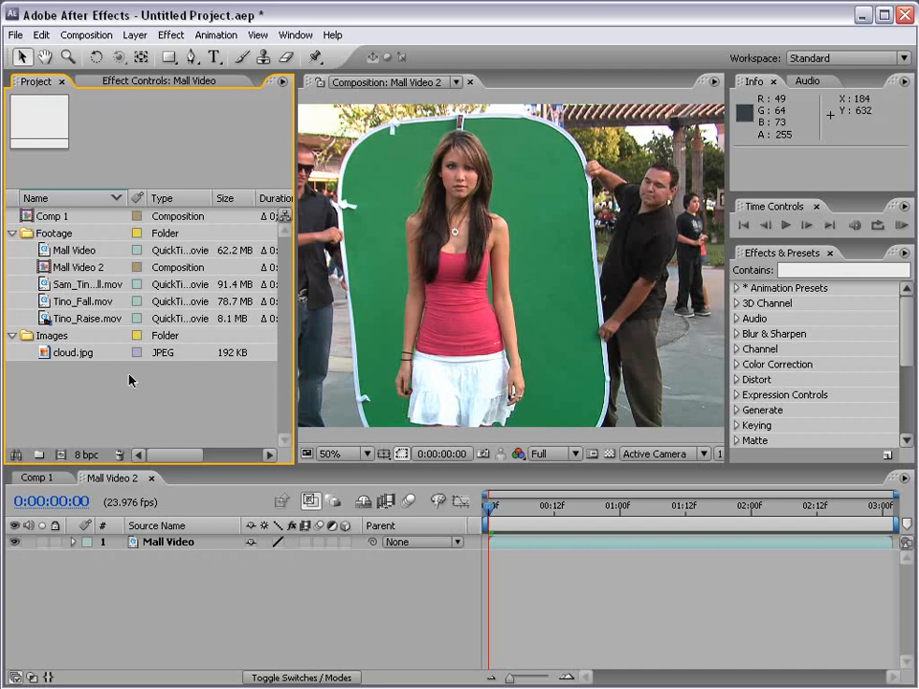
# Step: Create a new composition from the Tino_Raise.mov footage and expand its layer's Transform properties
pyautogui.click(45, 320)
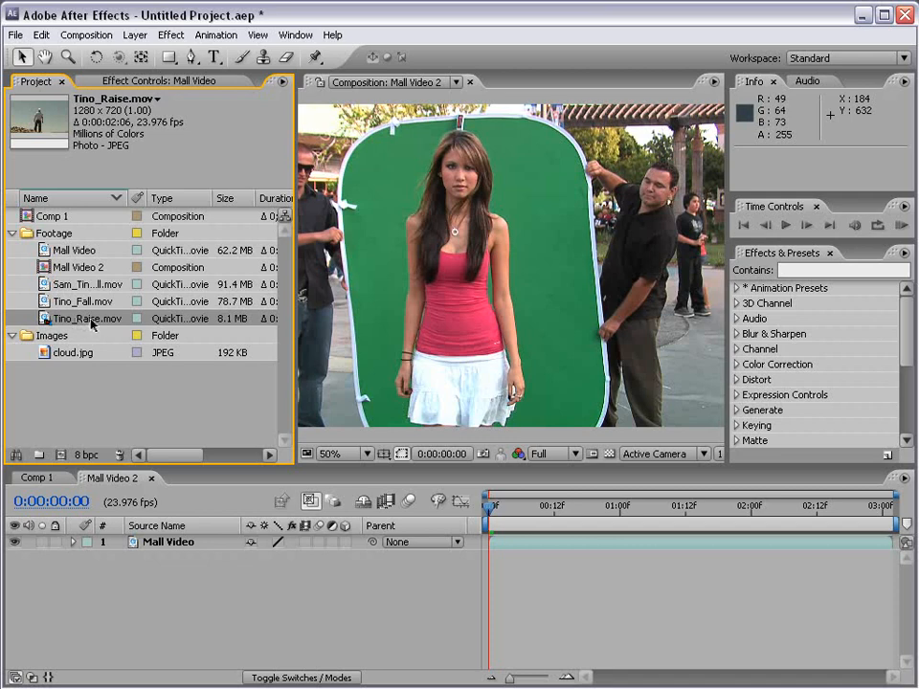
pyautogui.moveTo(93, 326); pyautogui.dragTo(63, 460)
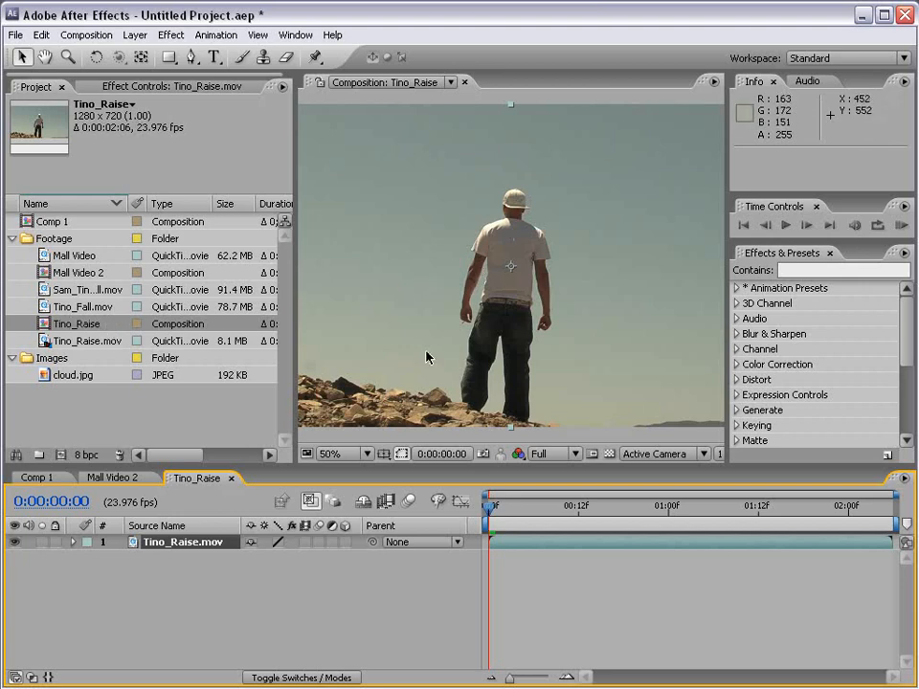
pyautogui.click(72, 543)
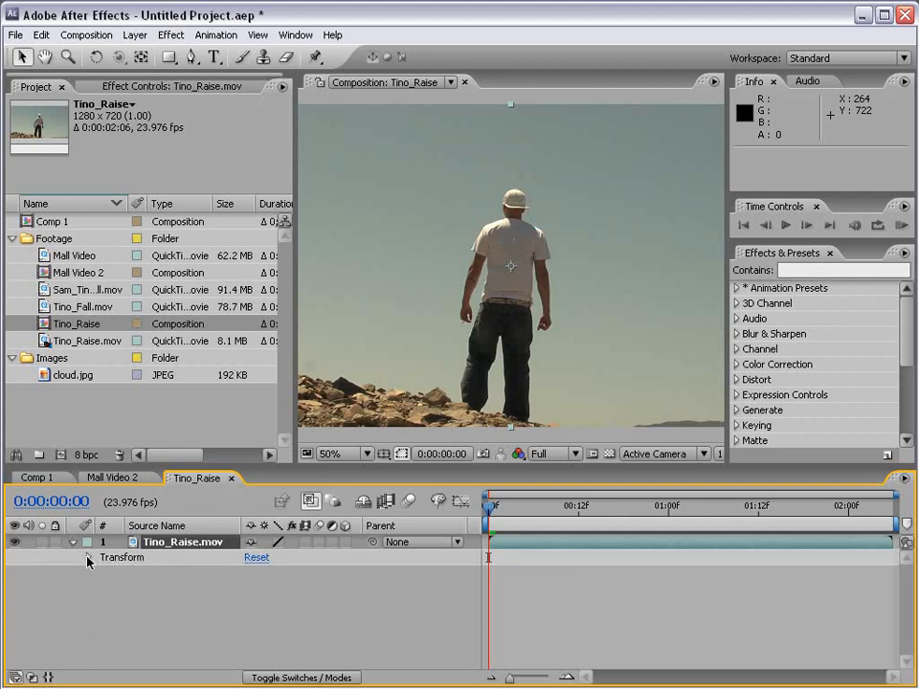
pyautogui.click(88, 557)
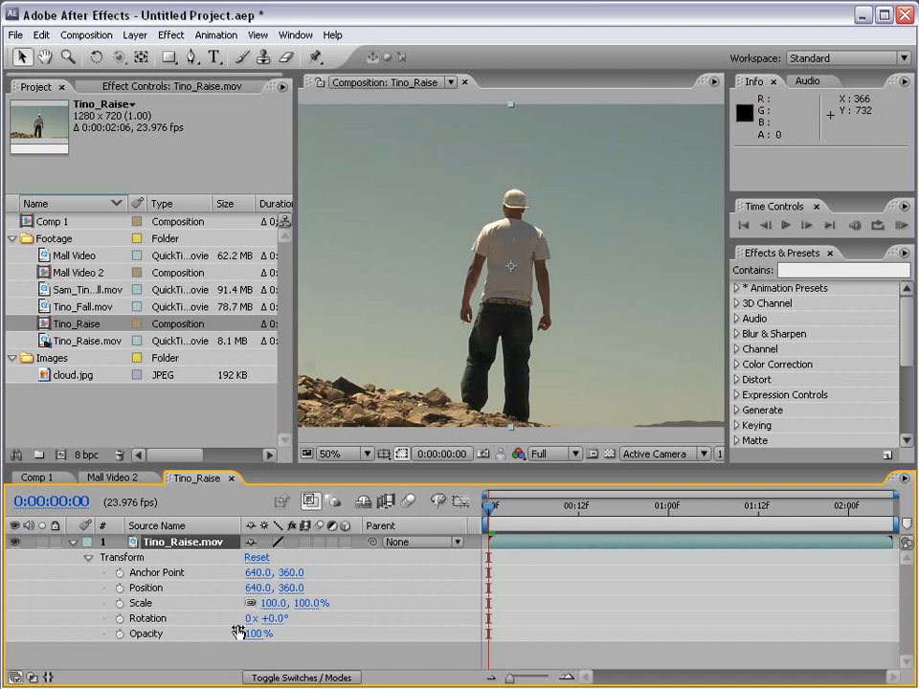
# Step: Rotate the Tino_Raise.mov layer to 5°, then try changing its scale and undo the scale change
pyautogui.moveTo(275, 619)
pyautogui.mouseDown()
pyautogui.moveTo(304, 620)
pyautogui.moveTo(284, 625)
pyautogui.mouseUp()
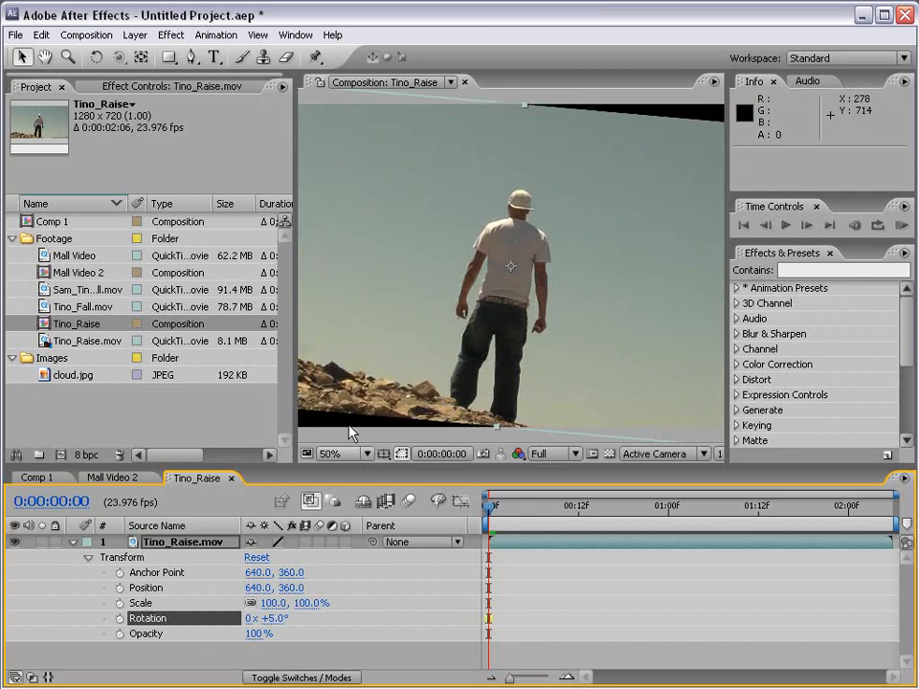
pyautogui.moveTo(307, 603); pyautogui.dragTo(334, 601)
pyautogui.hotkey('ctrl', 'z')
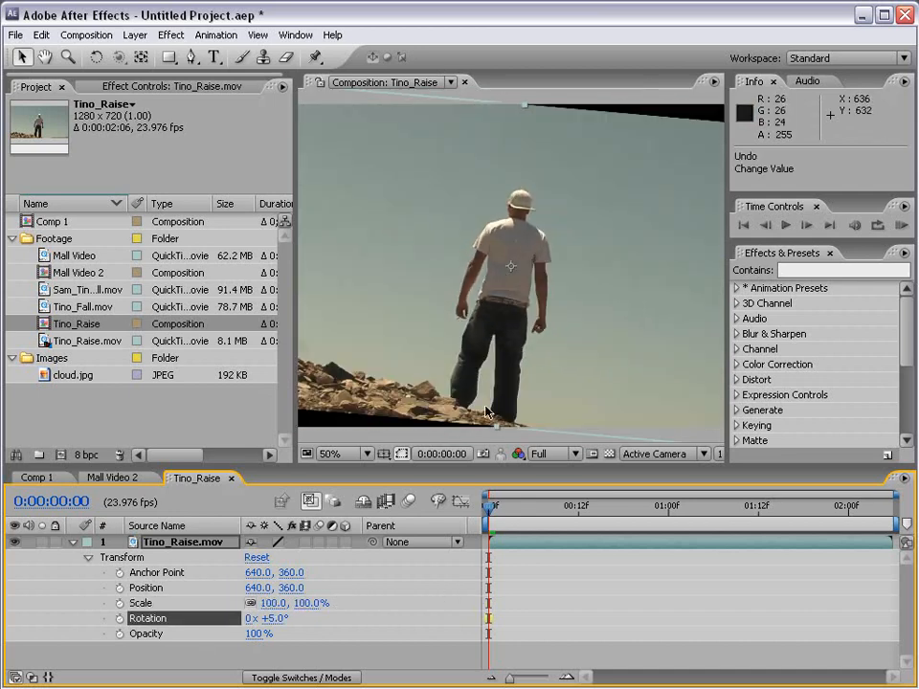
# Step: Move the layer's anchor point onto the man's cap with the Pan Behind tool and try rotating the layer around it to -1°
pyautogui.click(141, 60)
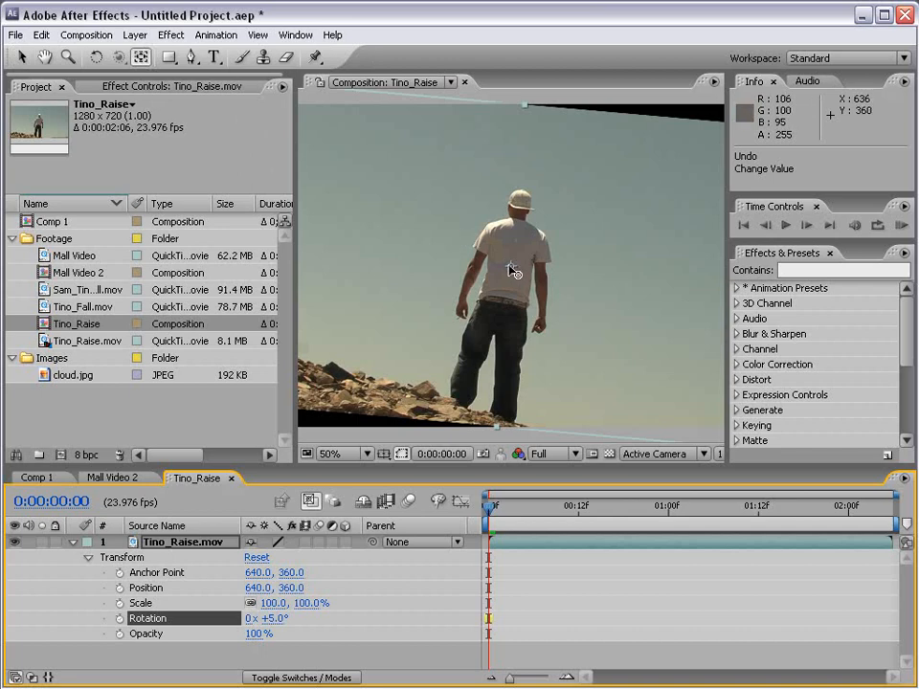
pyautogui.moveTo(514, 271); pyautogui.dragTo(519, 203)
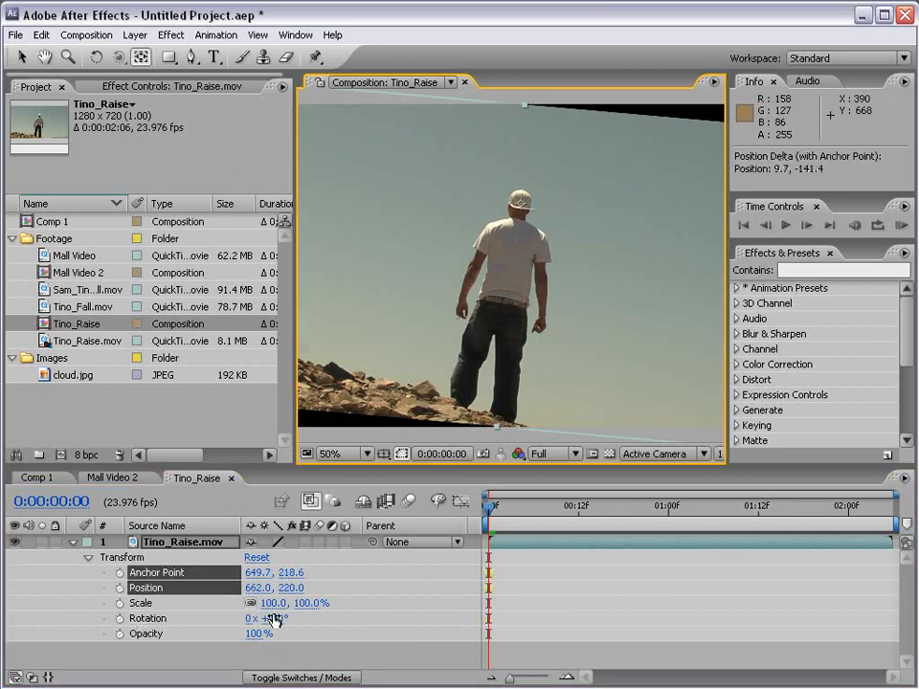
pyautogui.moveTo(274, 618); pyautogui.dragTo(296, 606)
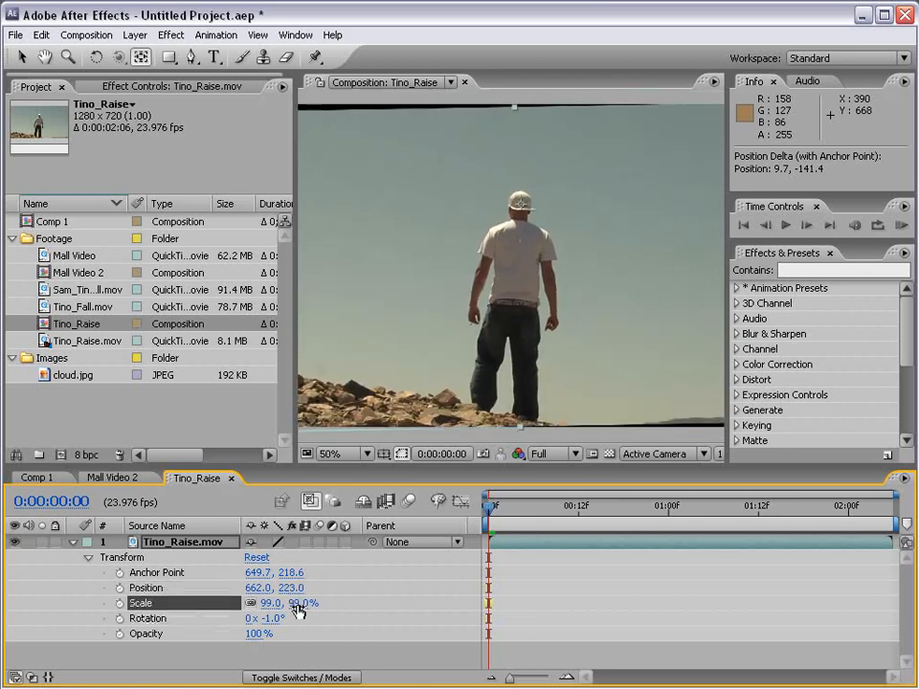
pyautogui.hotkey('ctrl', 'z')
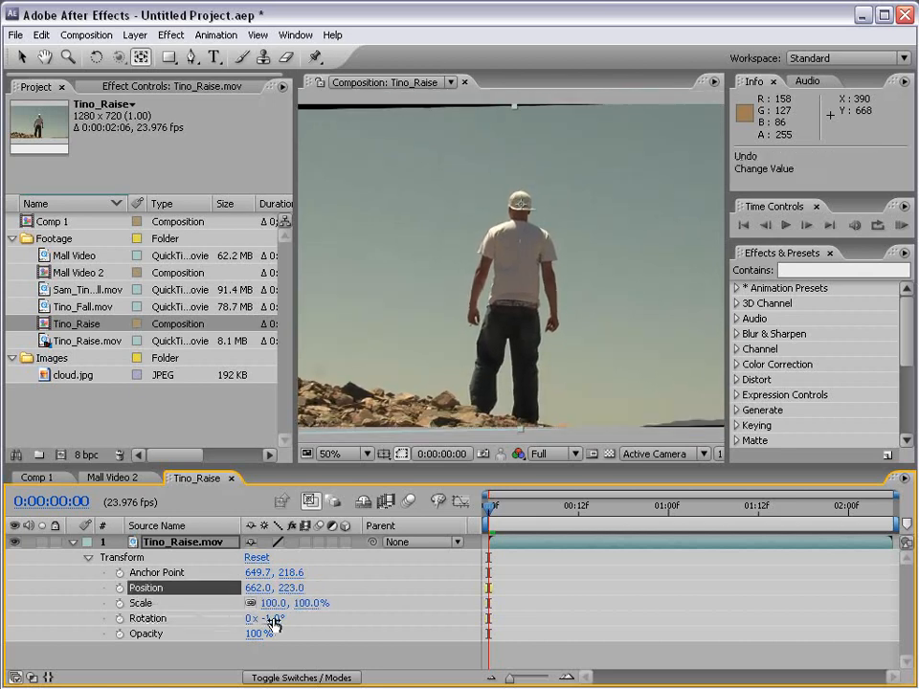
pyautogui.moveTo(253, 634); pyautogui.dragTo(292, 636)
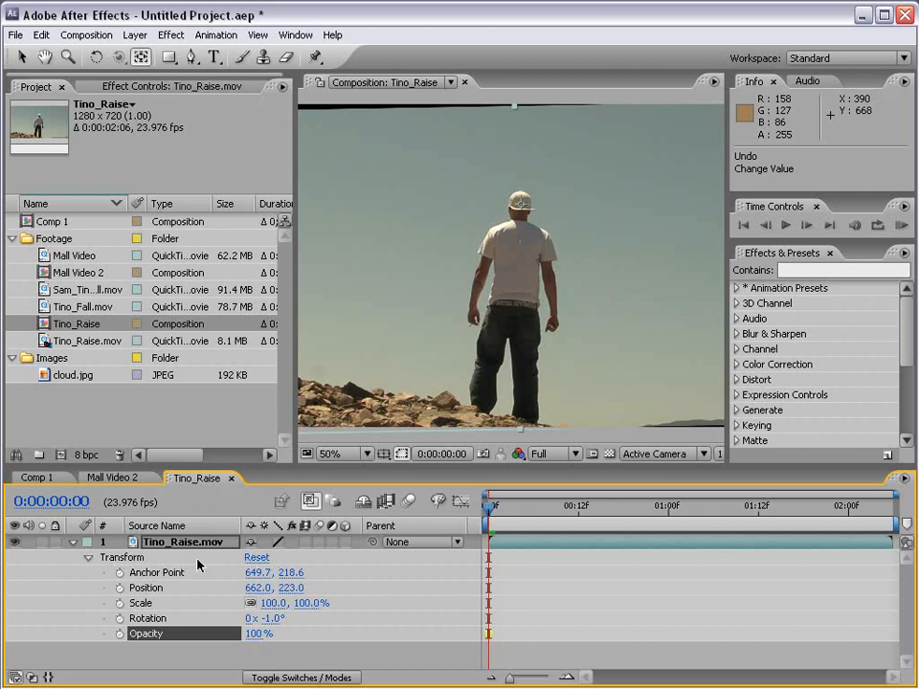
# Step: Reset all the layer's Transform properties to their defaults and return to the Selection tool
pyautogui.click(254, 557)
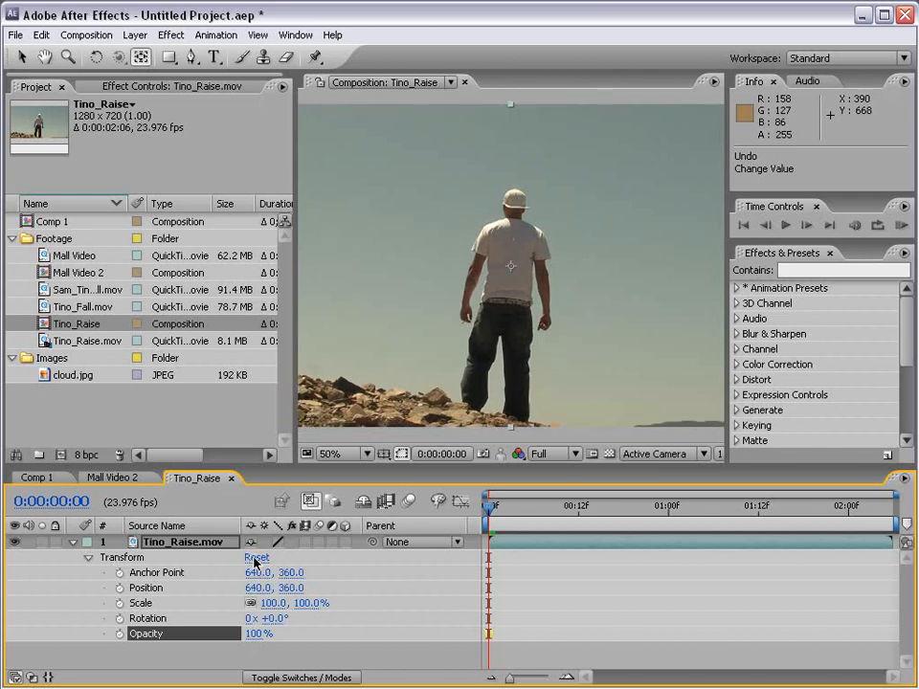
pyautogui.rightClick(154, 592)
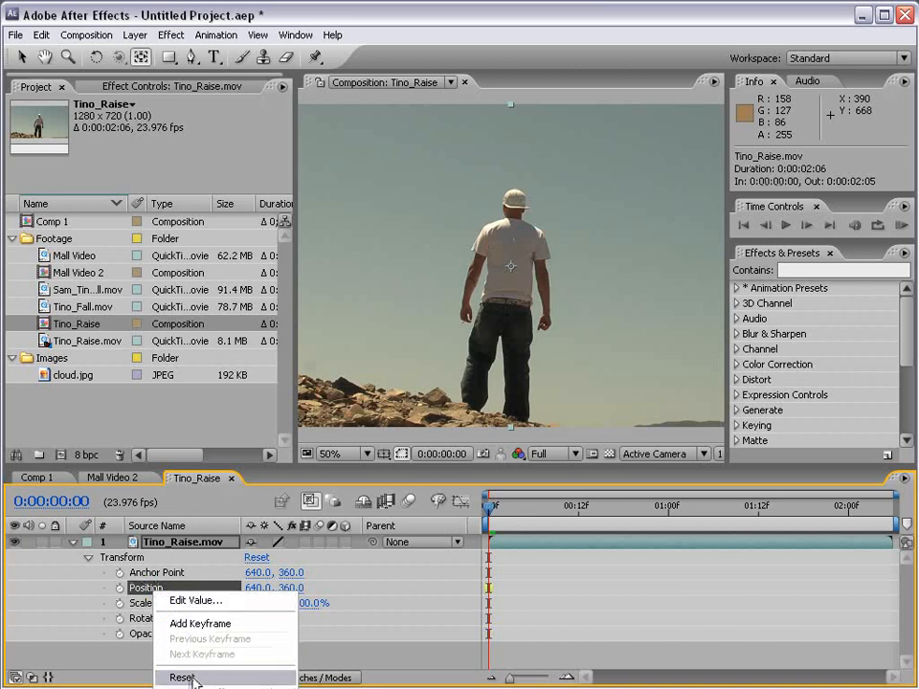
pyautogui.click(319, 639)
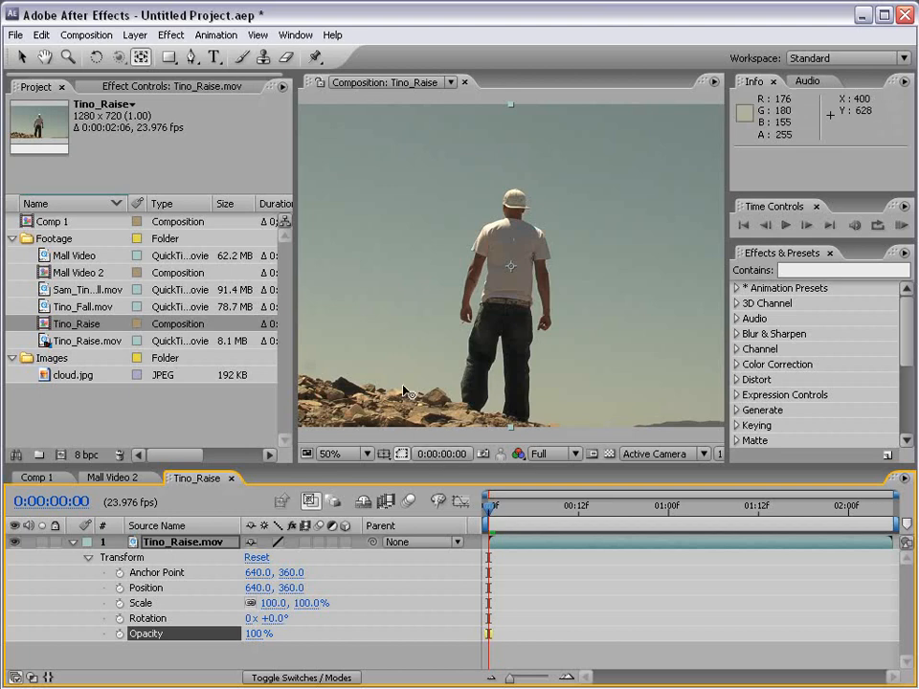
pyautogui.click(23, 58)
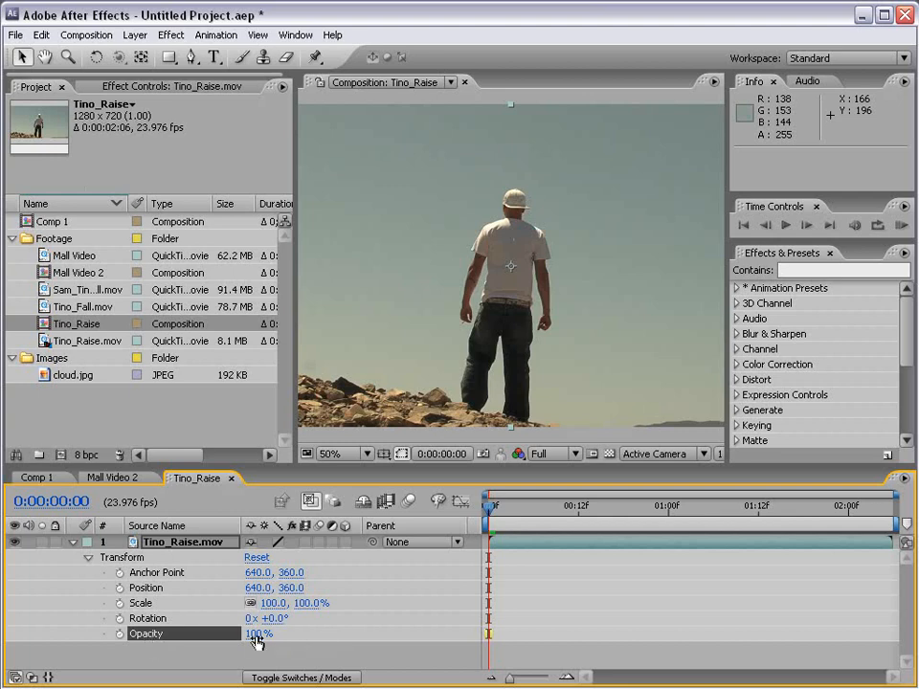
# Step: Set the layer's Opacity to 0% at 0:00:00:00 and enable keyframing for it there
pyautogui.moveTo(255, 635)
pyautogui.mouseDown()
pyautogui.moveTo(154, 634)
pyautogui.moveTo(254, 633)
pyautogui.mouseUp()
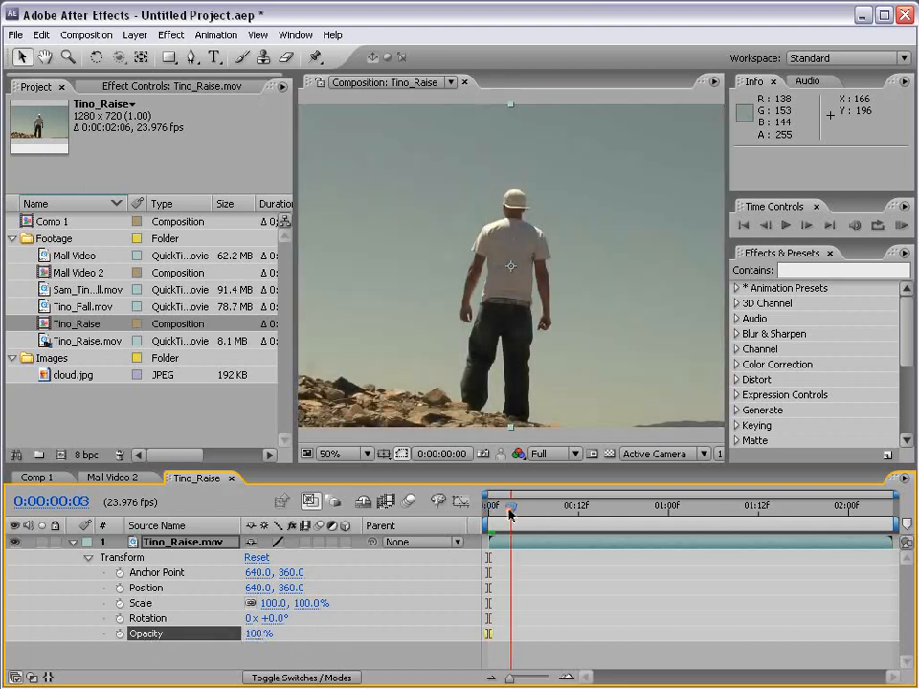
pyautogui.moveTo(489, 505)
pyautogui.mouseDown()
pyautogui.moveTo(669, 521)
pyautogui.moveTo(476, 514)
pyautogui.mouseUp()
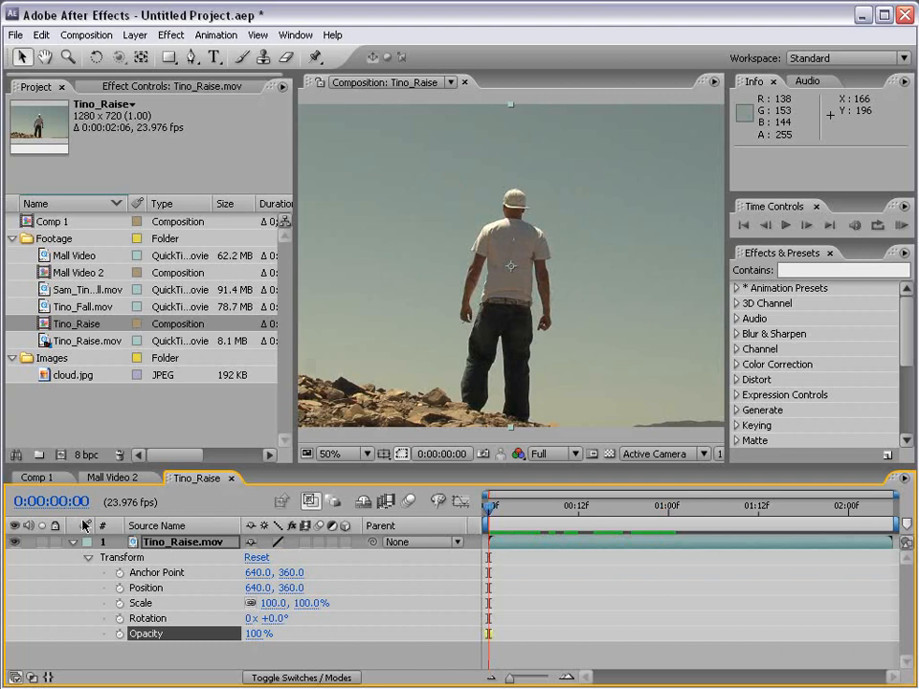
pyautogui.click(255, 633)
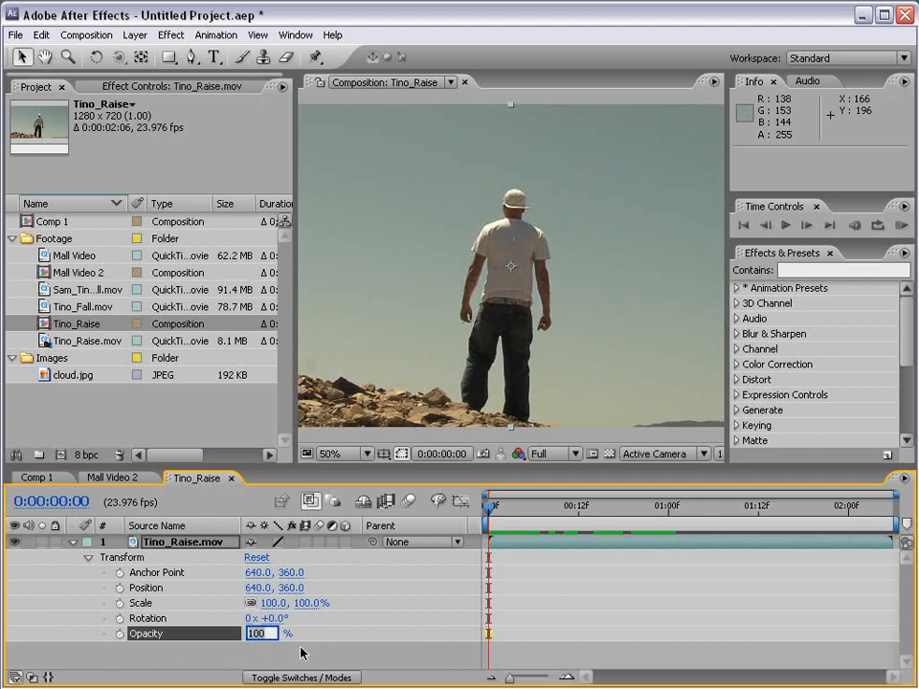
pyautogui.write('0')
pyautogui.press('Return')
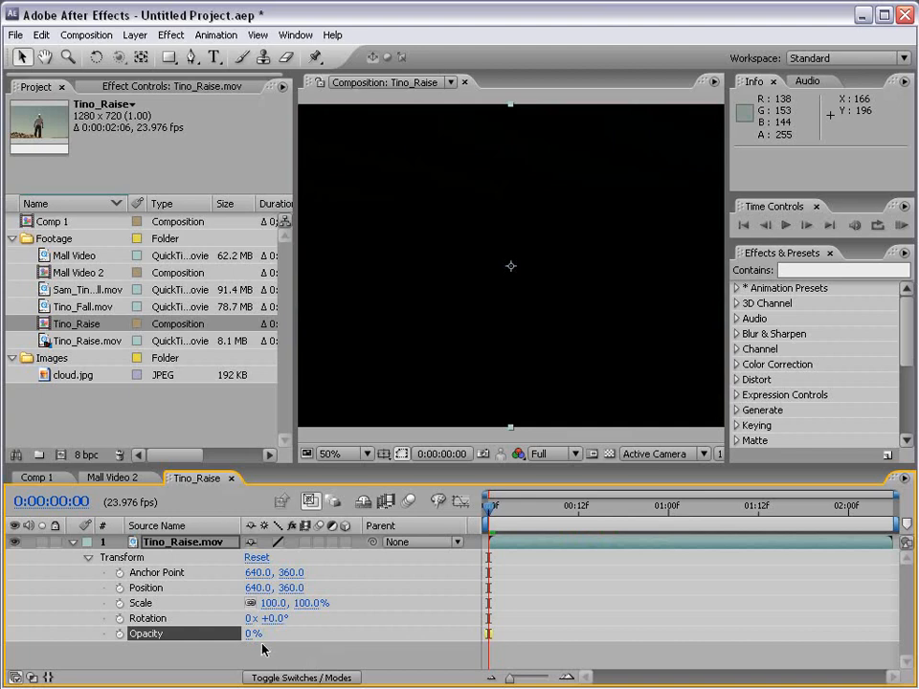
pyautogui.click(120, 633)
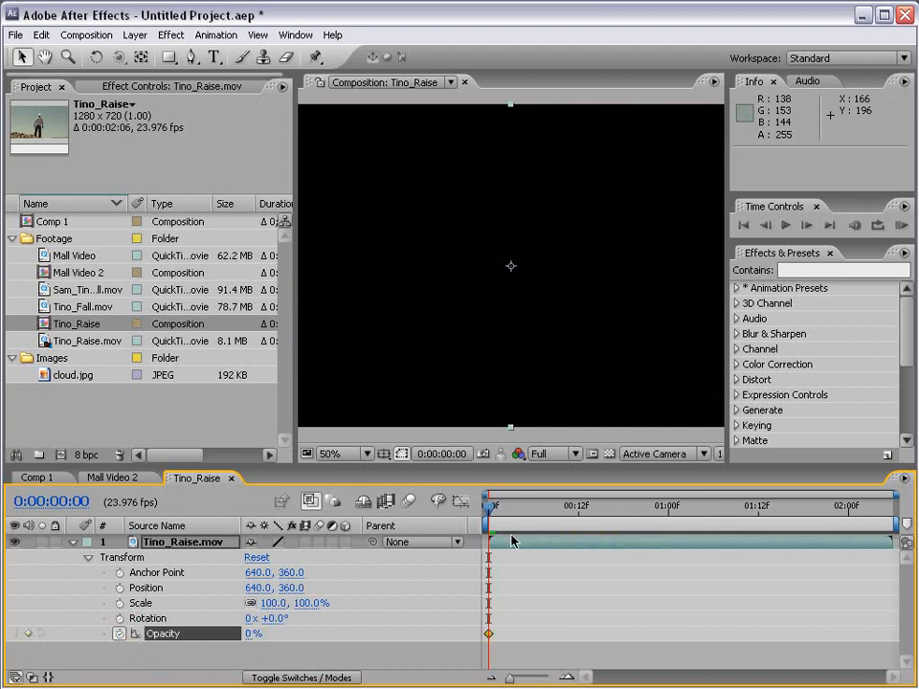
# Step: Add an Opacity keyframe of 100% at 0:00:01:00 so the clip fades in
pyautogui.moveTo(489, 505); pyautogui.dragTo(556, 506)
pyautogui.click(489, 511)
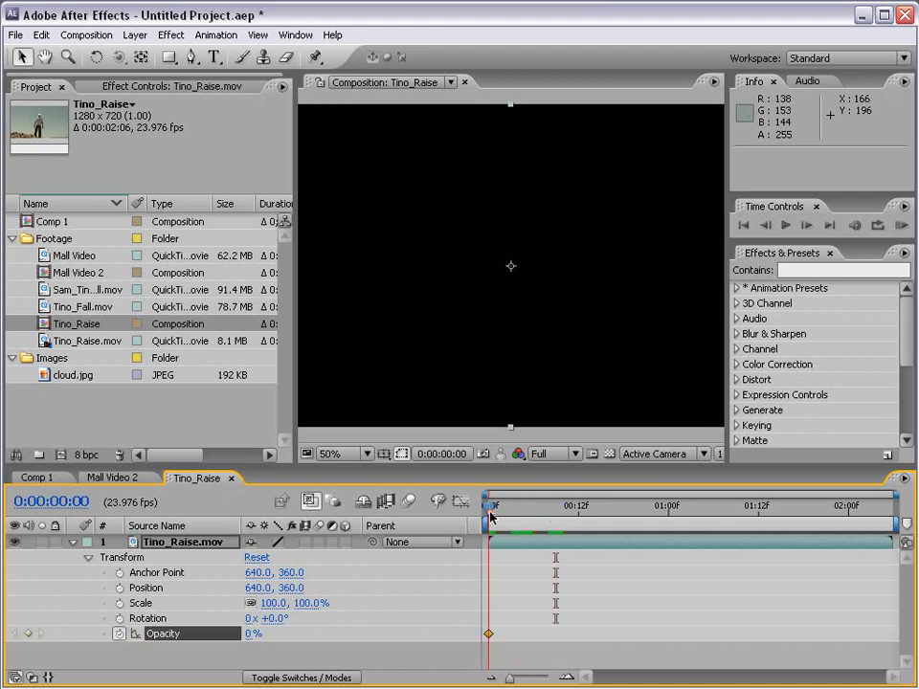
pyautogui.moveTo(490, 510); pyautogui.dragTo(667, 527)
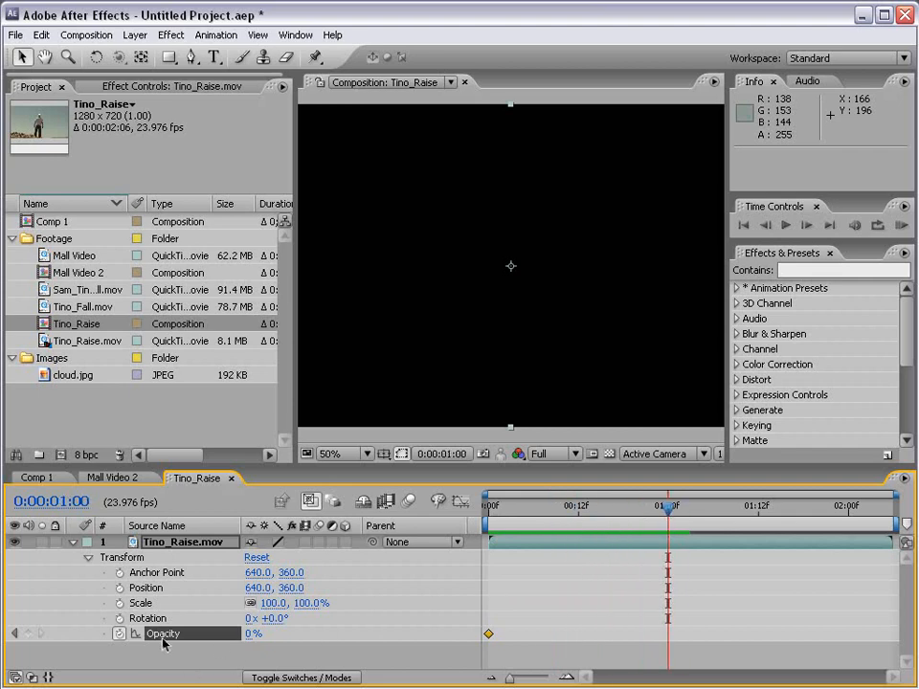
pyautogui.moveTo(250, 634); pyautogui.dragTo(459, 627)
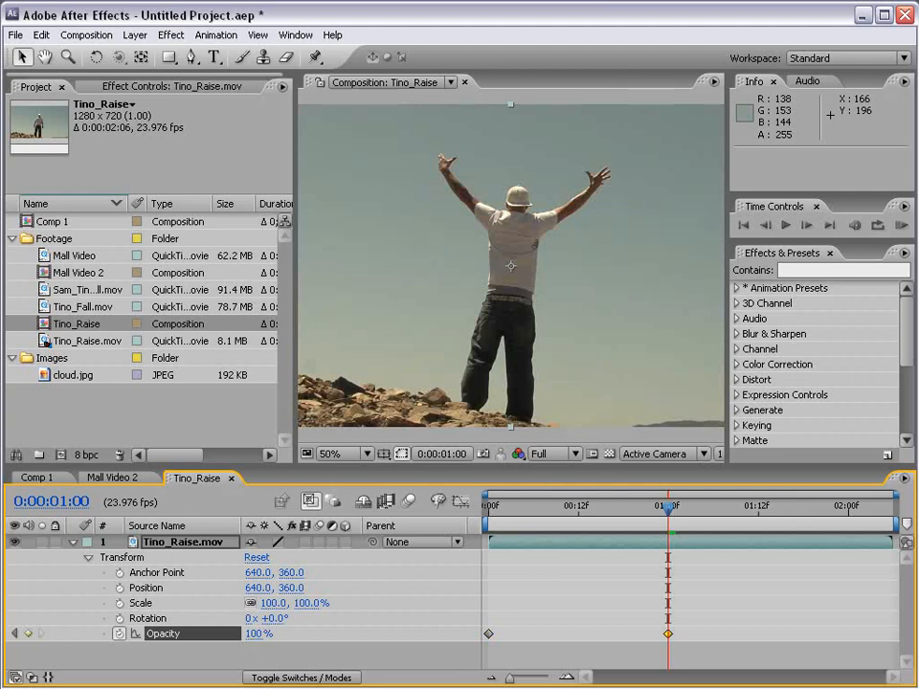
# Step: Preview the fade-in across the timeline and remove all the layer's Opacity keyframes
pyautogui.click(901, 226)
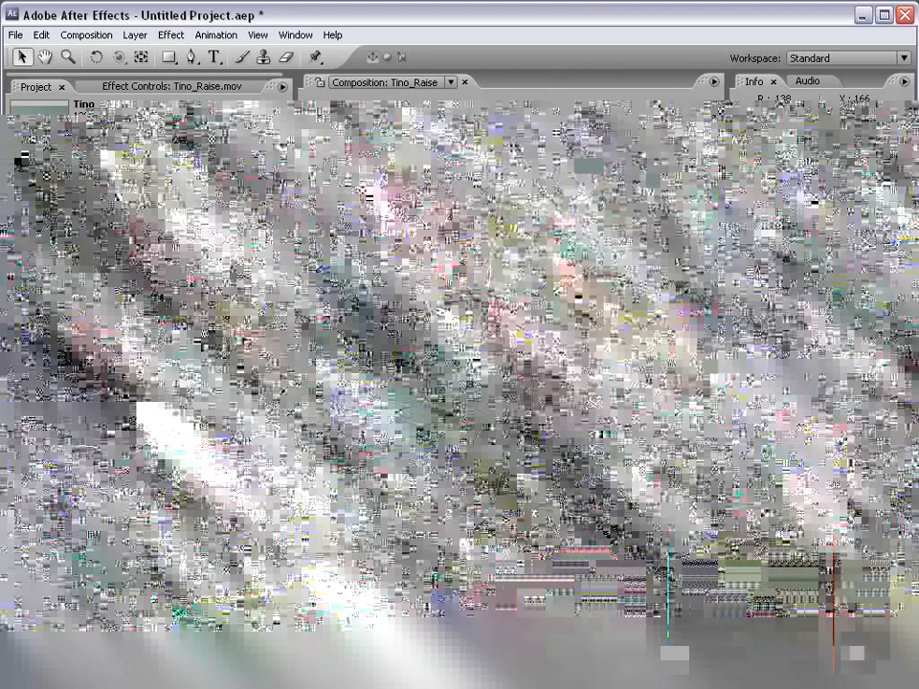
pyautogui.moveTo(579, 529); pyautogui.dragTo(519, 544)
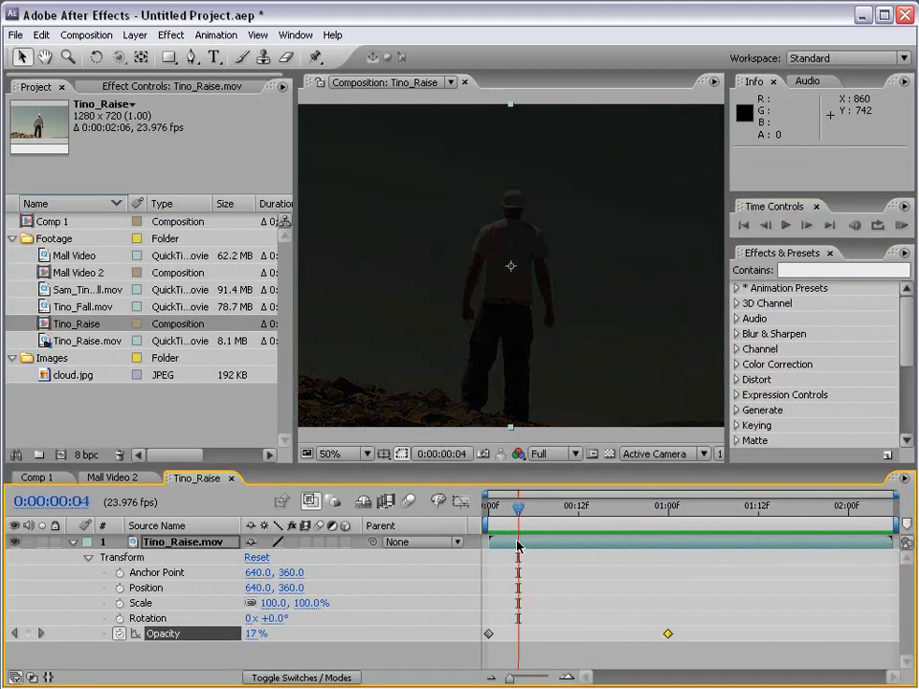
pyautogui.moveTo(549, 506); pyautogui.dragTo(595, 507)
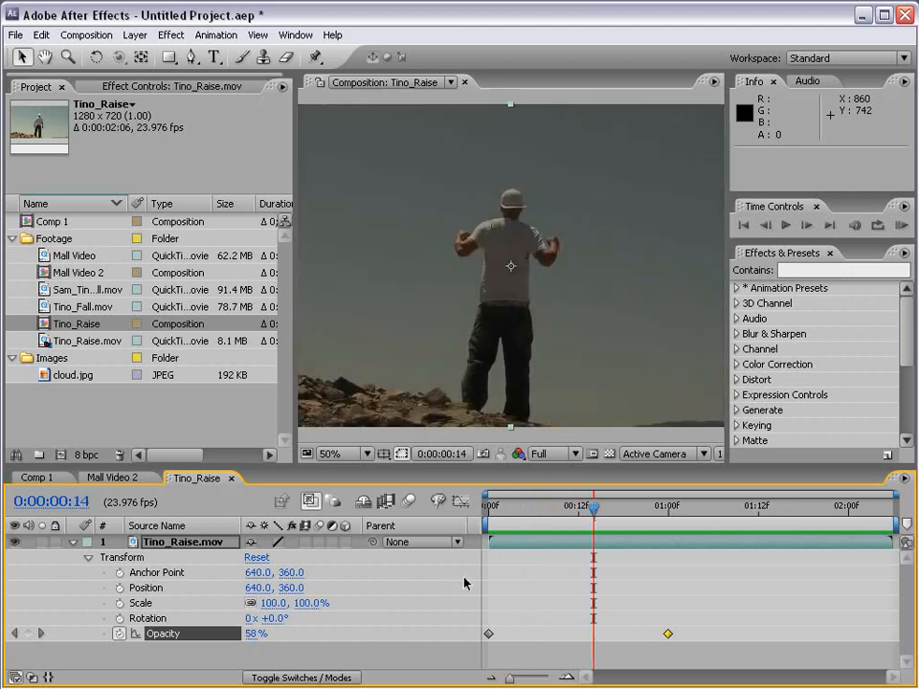
pyautogui.moveTo(603, 506); pyautogui.dragTo(676, 512)
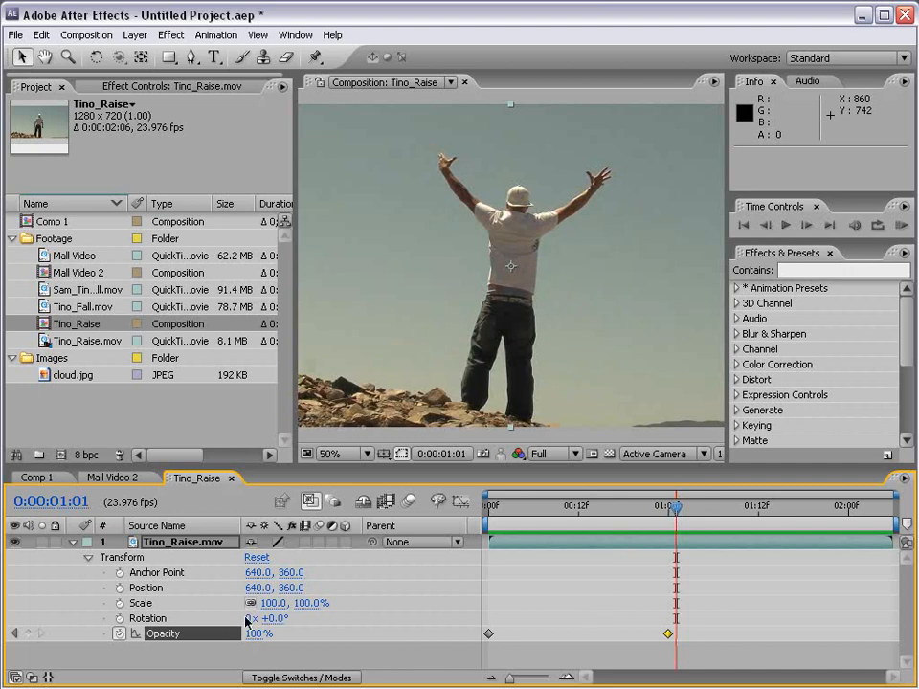
pyautogui.click(118, 634)
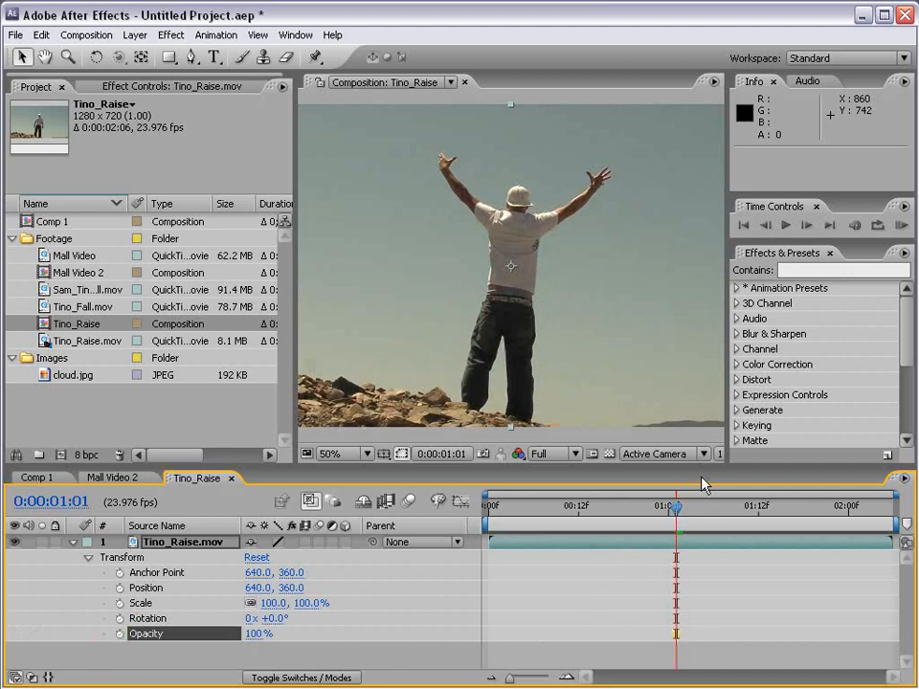
# Step: Keyframe the layer's Position at 0:00:00:00 and move the layer to 980, 224 at 0:00:00:09
pyautogui.moveTo(680, 514); pyautogui.dragTo(463, 526)
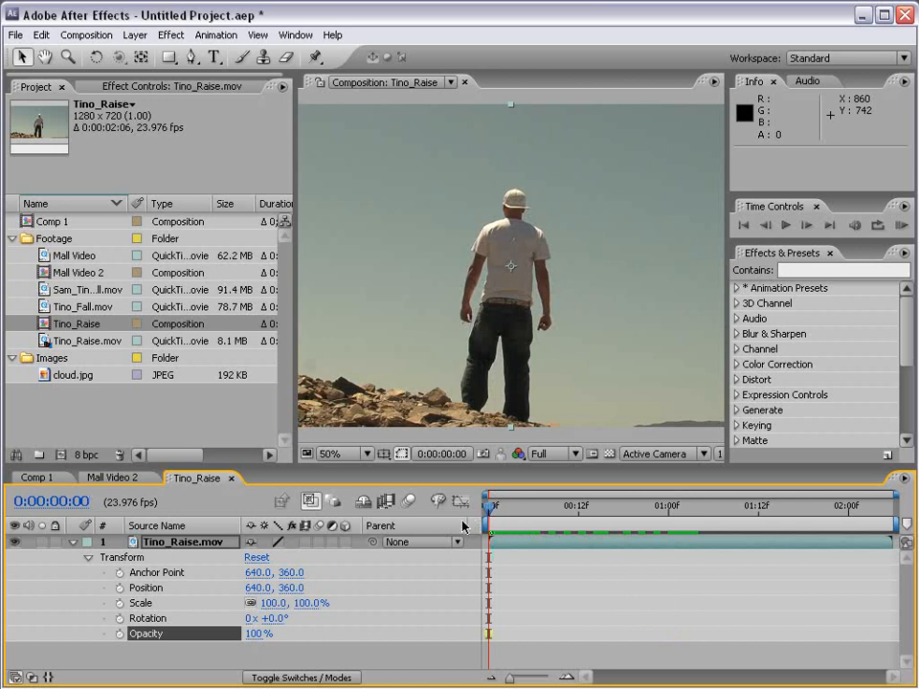
pyautogui.click(120, 588)
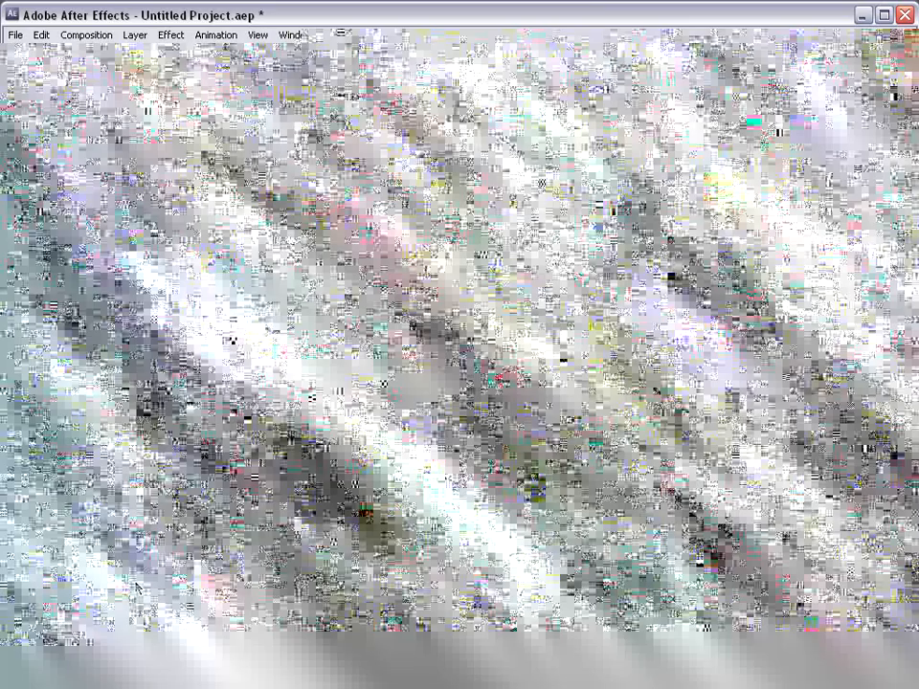
pyautogui.moveTo(486, 507); pyautogui.dragTo(556, 508)
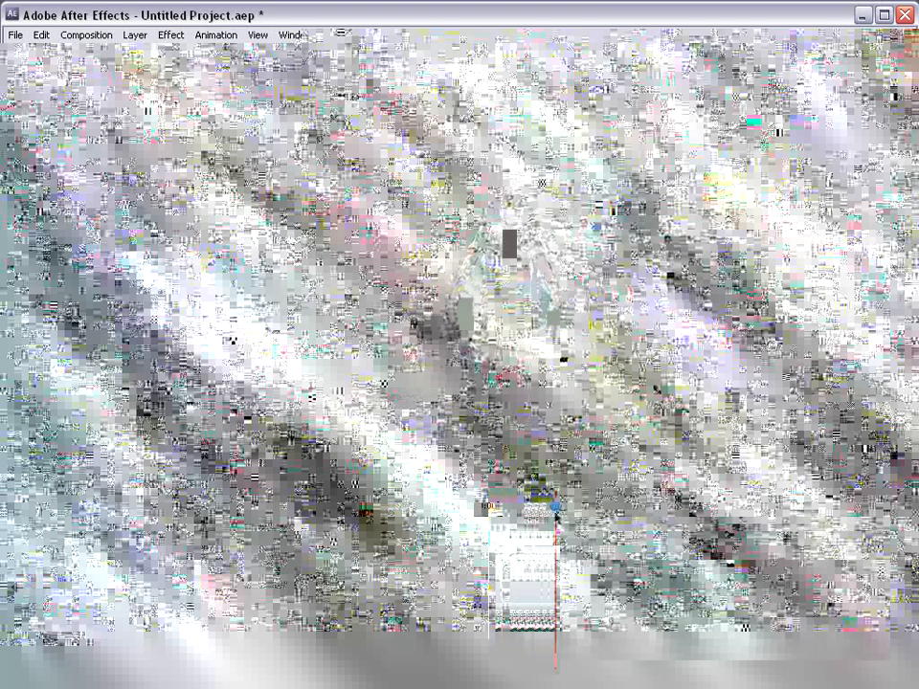
pyautogui.moveTo(386, 327); pyautogui.dragTo(541, 266)
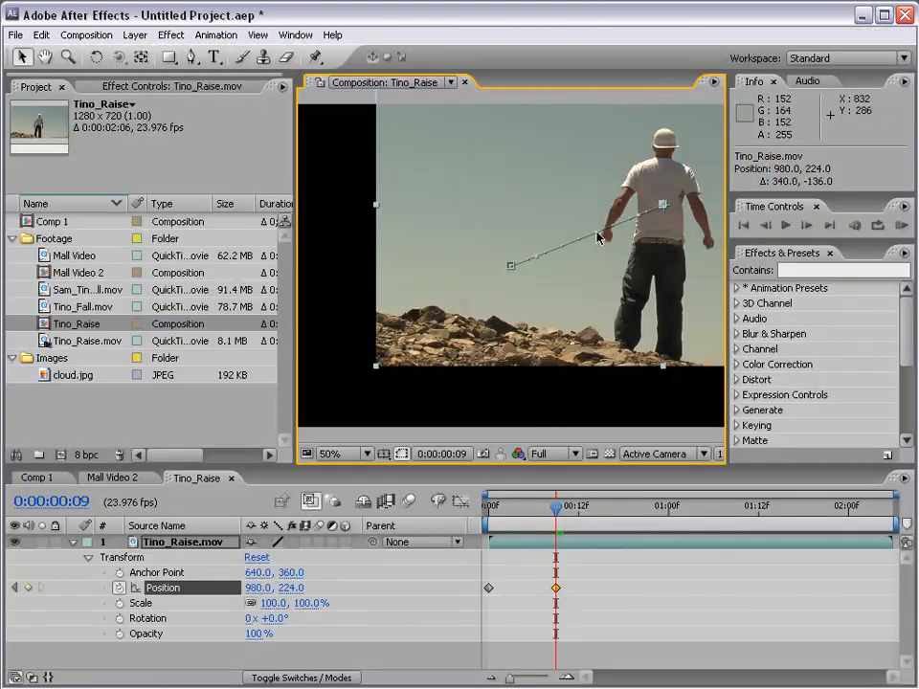
# Step: Review the position movement and reset the Position keyframe at 0:00:00:09 to its default value
pyautogui.moveTo(549, 514)
pyautogui.mouseDown()
pyautogui.moveTo(486, 517)
pyautogui.moveTo(549, 520)
pyautogui.mouseUp()
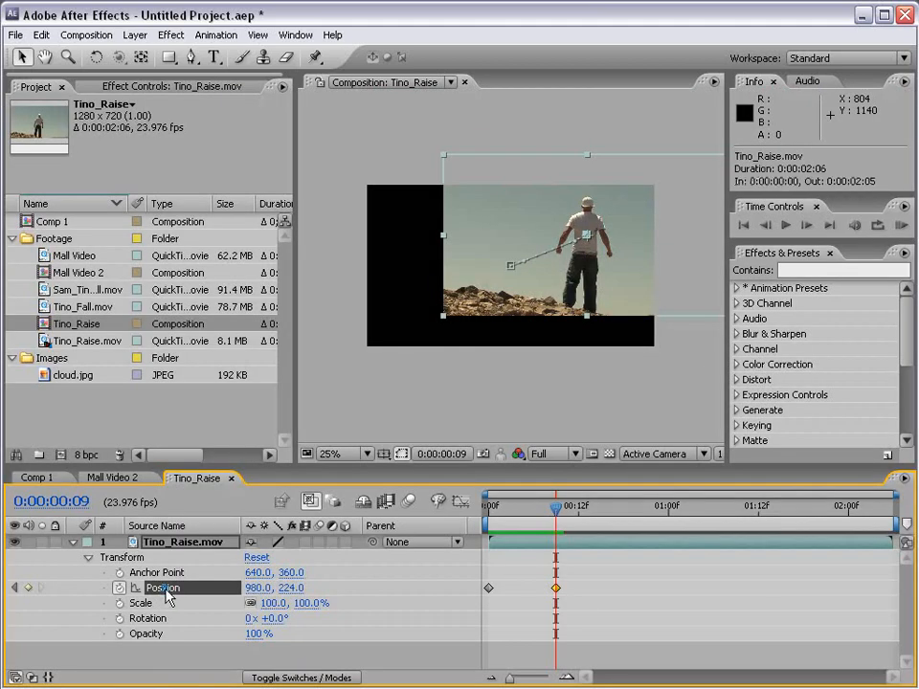
pyautogui.rightClick(169, 590)
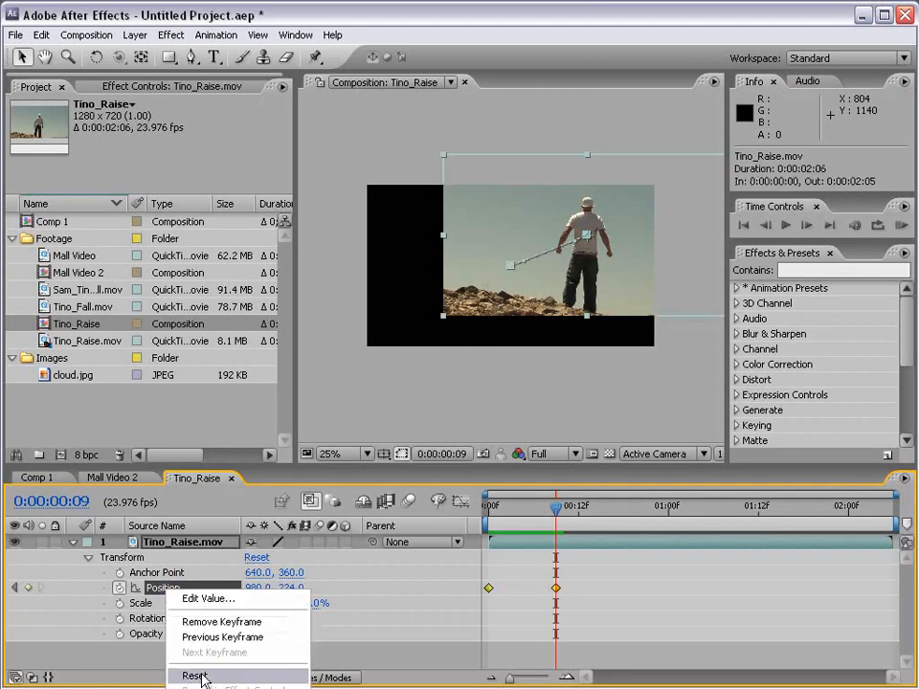
pyautogui.click(224, 676)
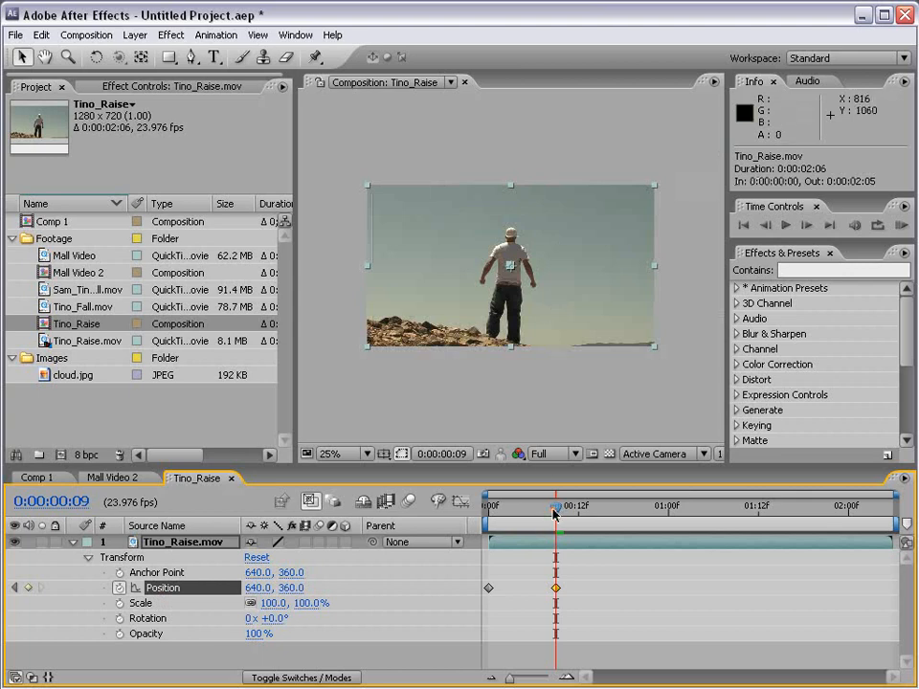
# Step: Move the layer horizontally out of the frame to position -724, 360 at 0:00:00:00 and preview the slide-in
pyautogui.moveTo(555, 514); pyautogui.dragTo(489, 514)
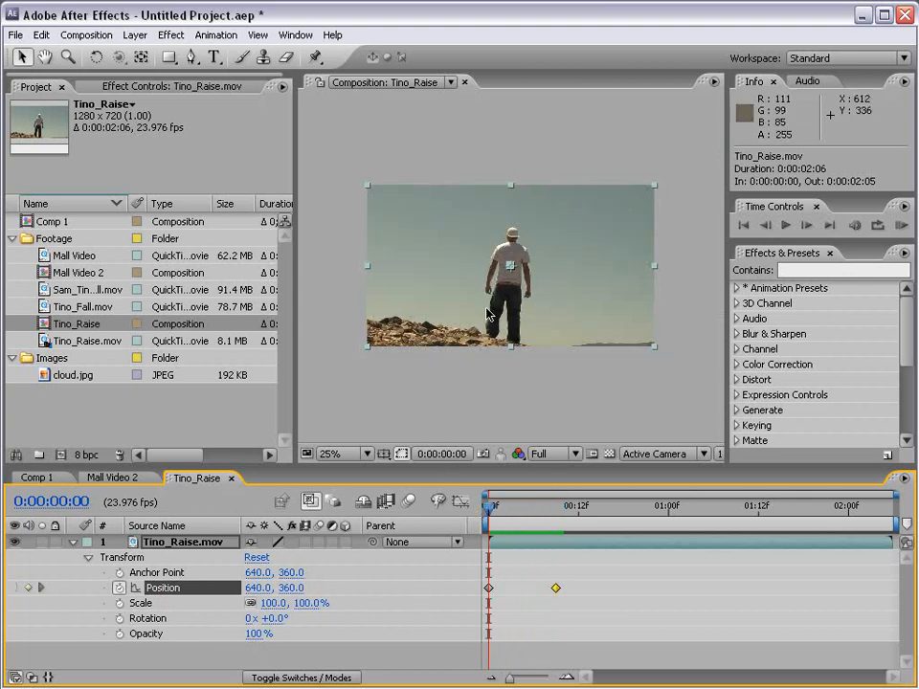
pyautogui.moveTo(638, 328); pyautogui.dragTo(331, 330)
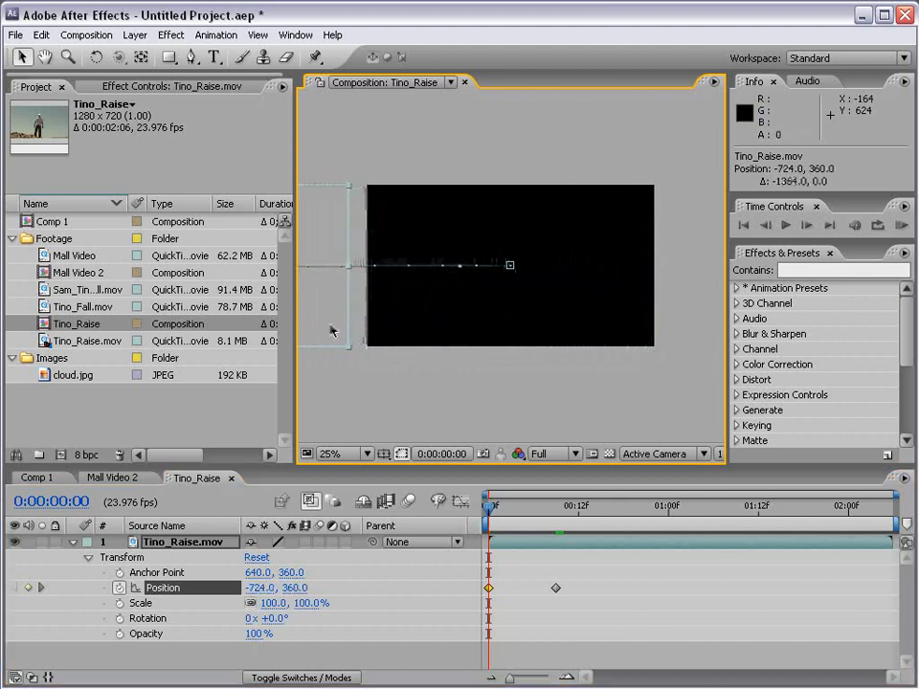
pyautogui.moveTo(490, 514); pyautogui.dragTo(557, 515)
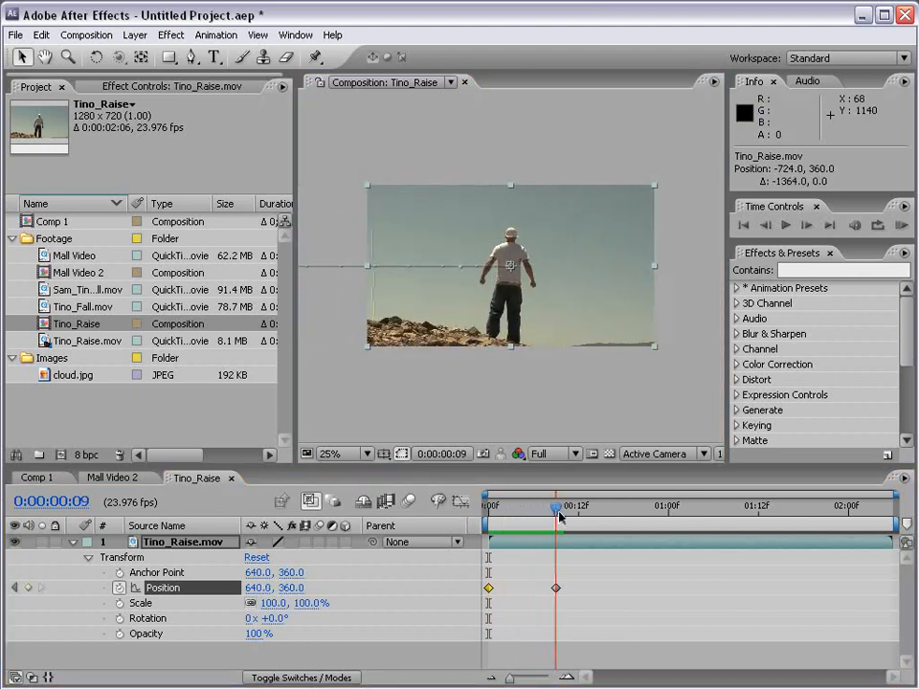
pyautogui.click(900, 225)
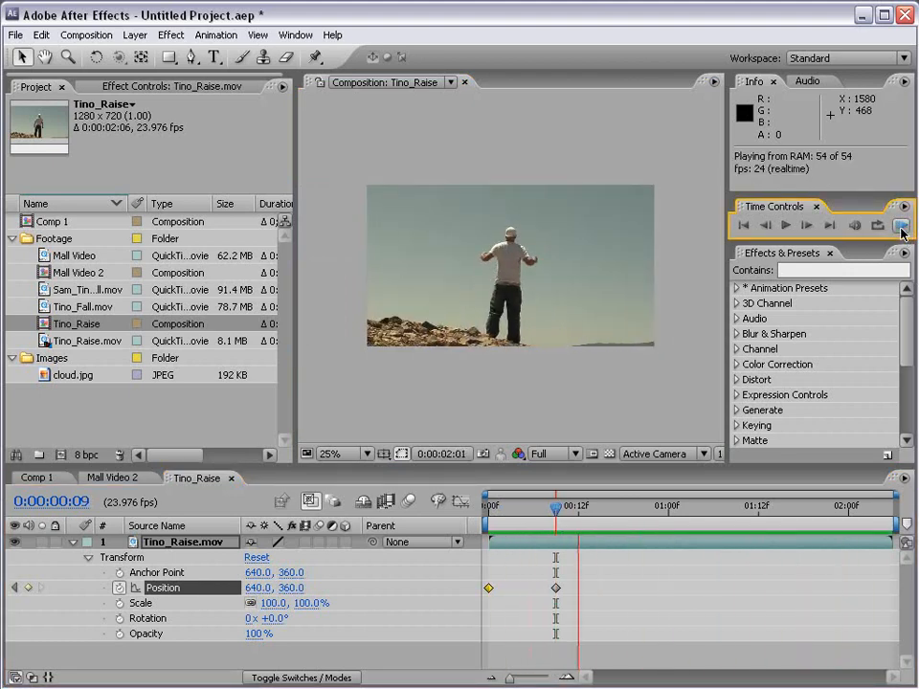
pyautogui.click(629, 591)
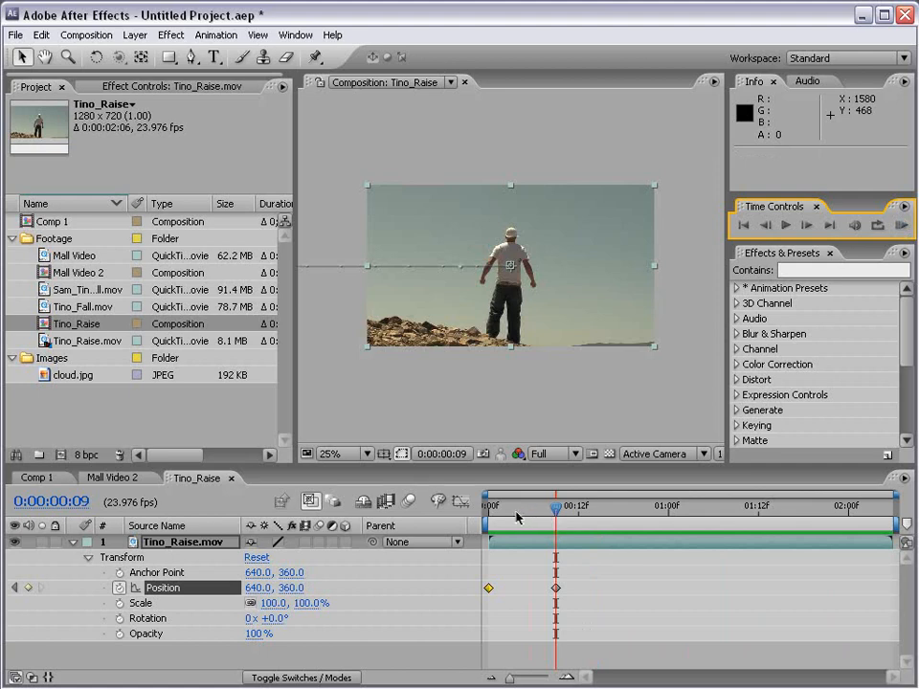
# Step: End the composition's work area at 0:00:00:21
pyautogui.moveTo(551, 511); pyautogui.dragTo(645, 509)
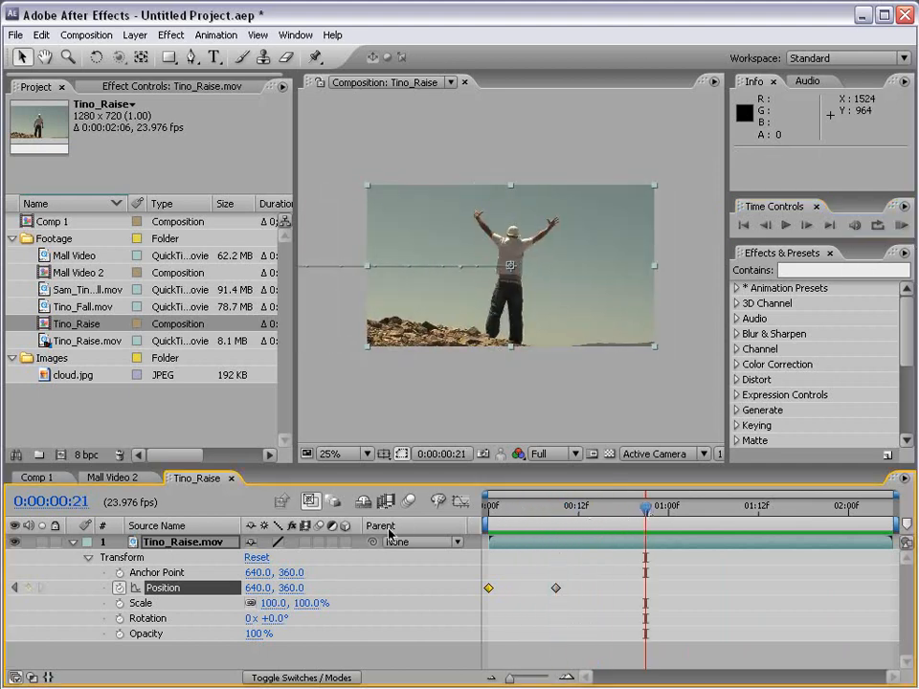
pyautogui.moveTo(896, 523)
pyautogui.mouseDown()
pyautogui.moveTo(655, 525)
pyautogui.moveTo(896, 525)
pyautogui.mouseUp()
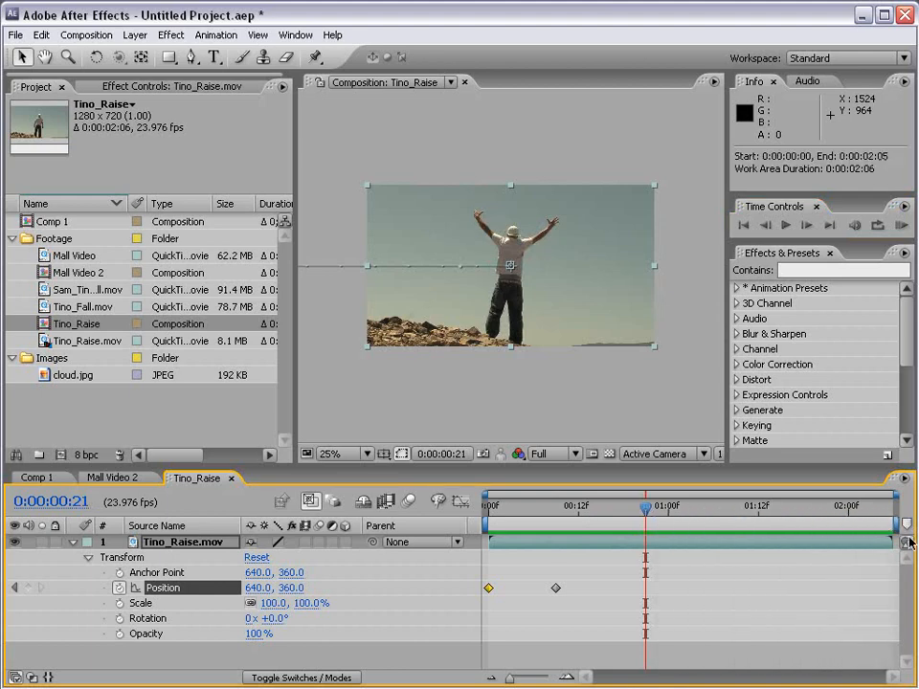
pyautogui.press('n')
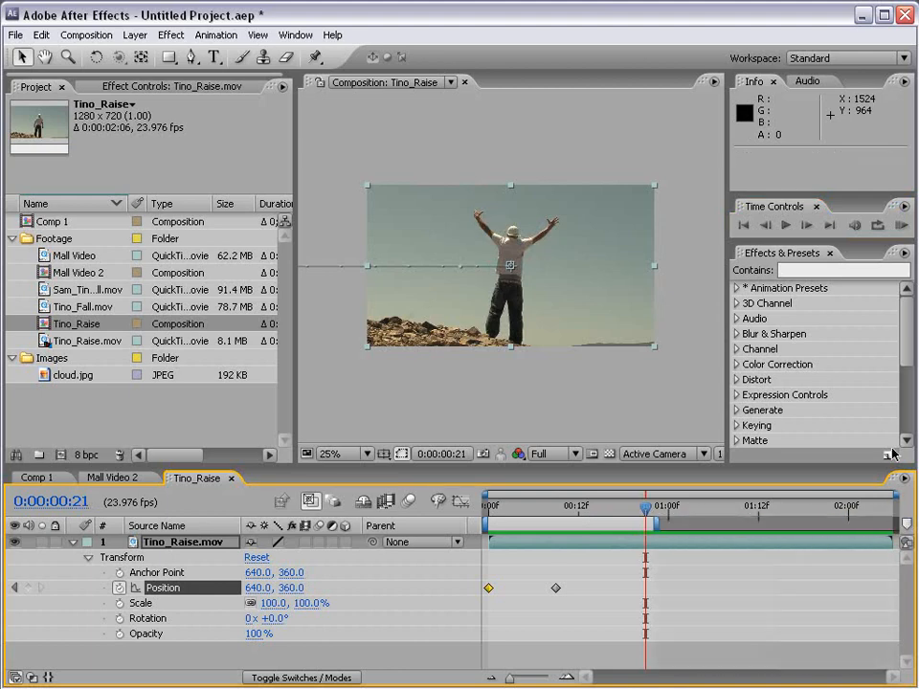
# Step: Try starting the work area at 0:00:00:05 and return its start to 0:00:00:00
pyautogui.moveTo(649, 515); pyautogui.dragTo(530, 517)
pyautogui.press('b')
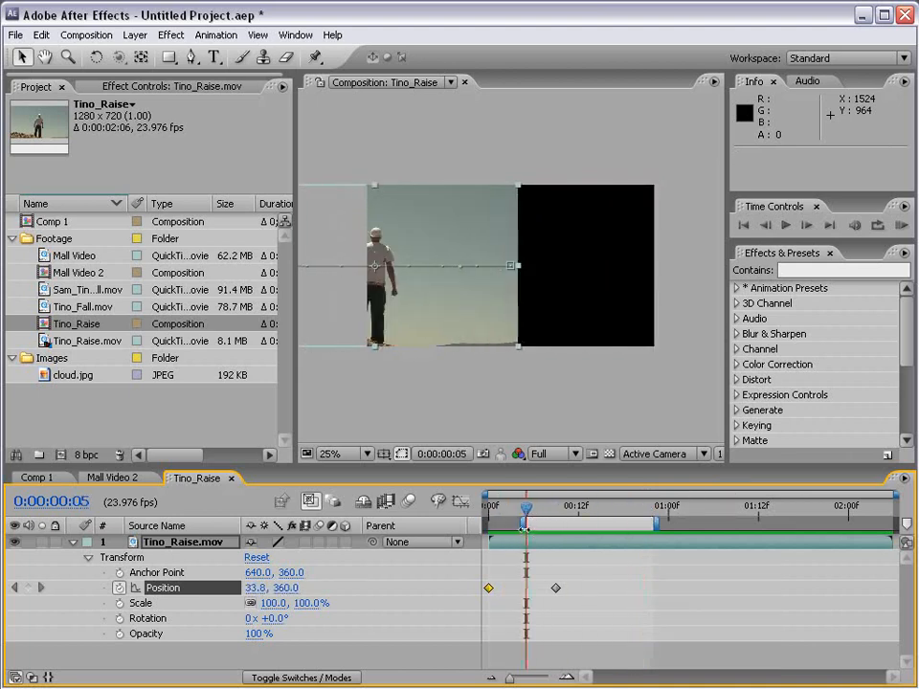
pyautogui.moveTo(523, 499); pyautogui.dragTo(555, 522)
pyautogui.click(485, 506)
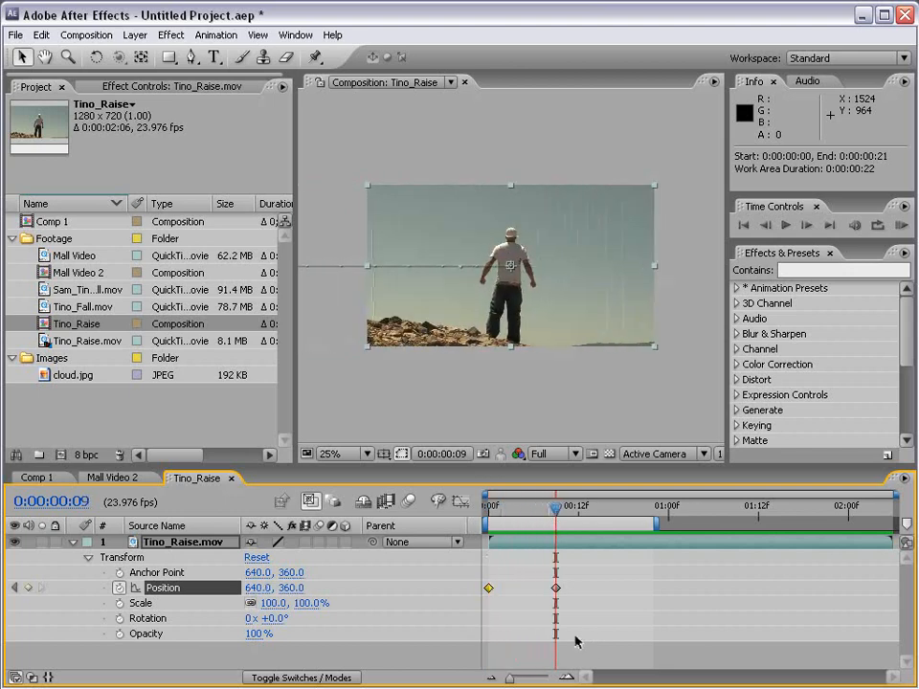
# Step: Apply Easy Ease to the Position keyframe at 0:00:00:09 and preview the eased slide-in
pyautogui.click(556, 588)
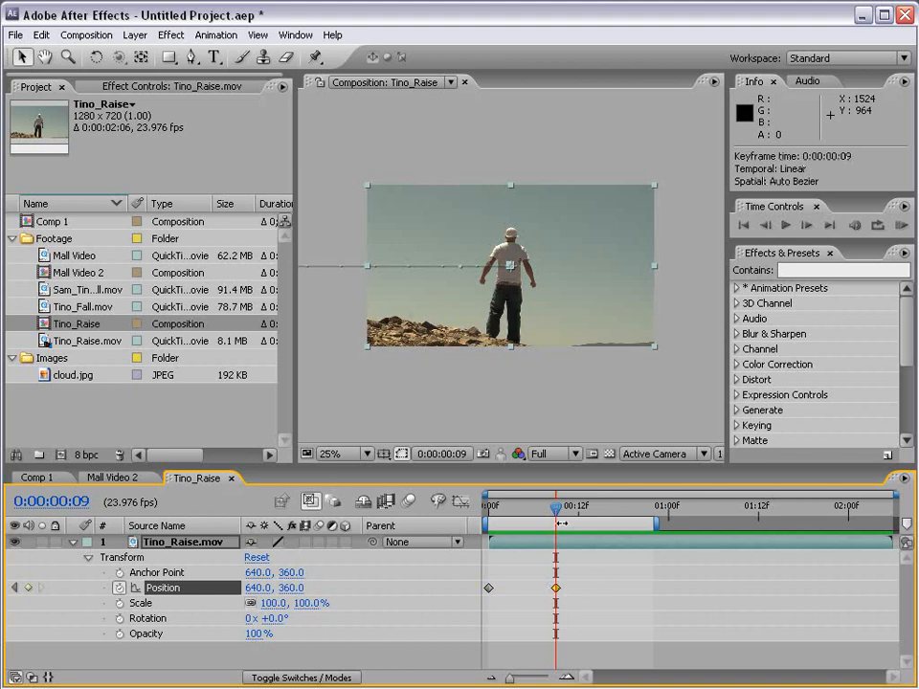
pyautogui.press('F9')
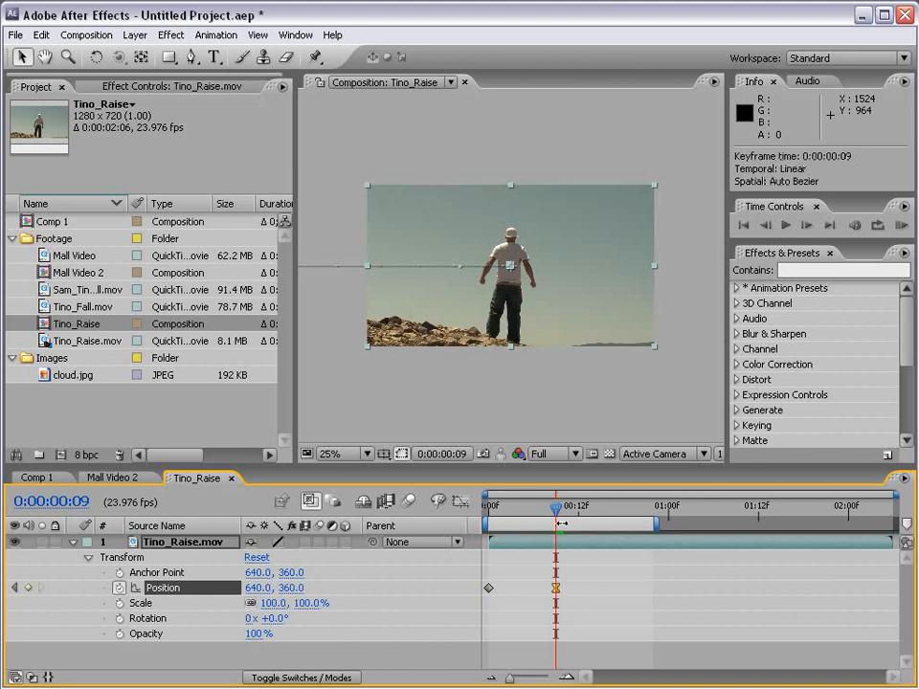
pyautogui.moveTo(558, 513); pyautogui.dragTo(601, 514)
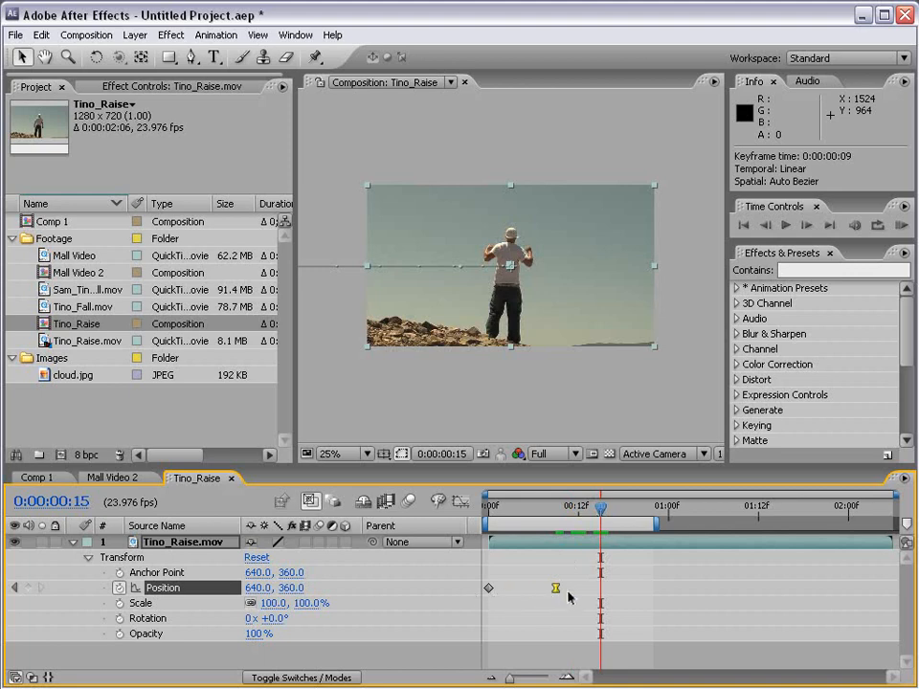
pyautogui.moveTo(565, 516); pyautogui.dragTo(529, 514)
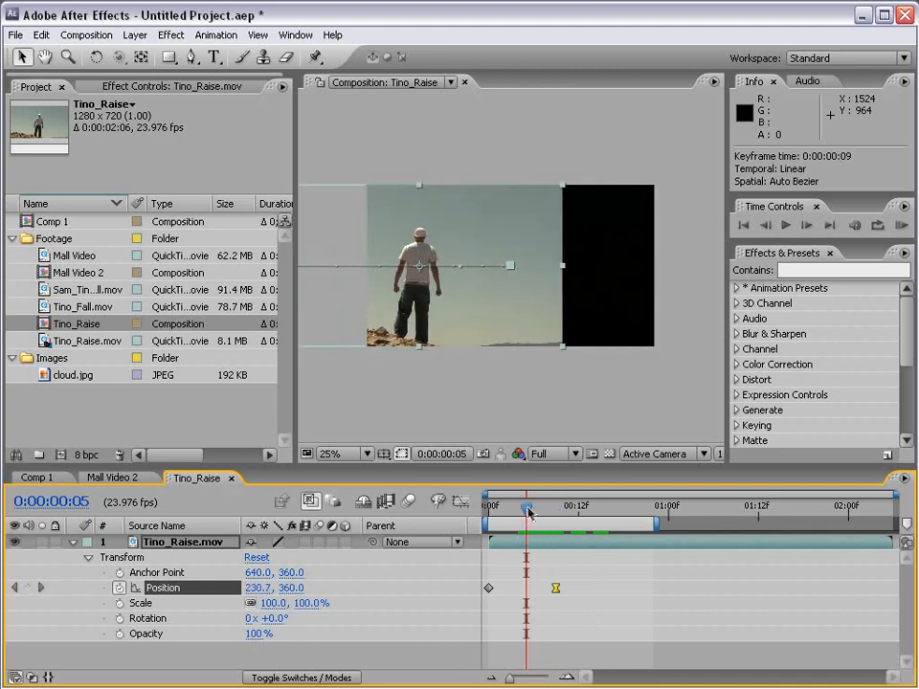
pyautogui.click(902, 226)
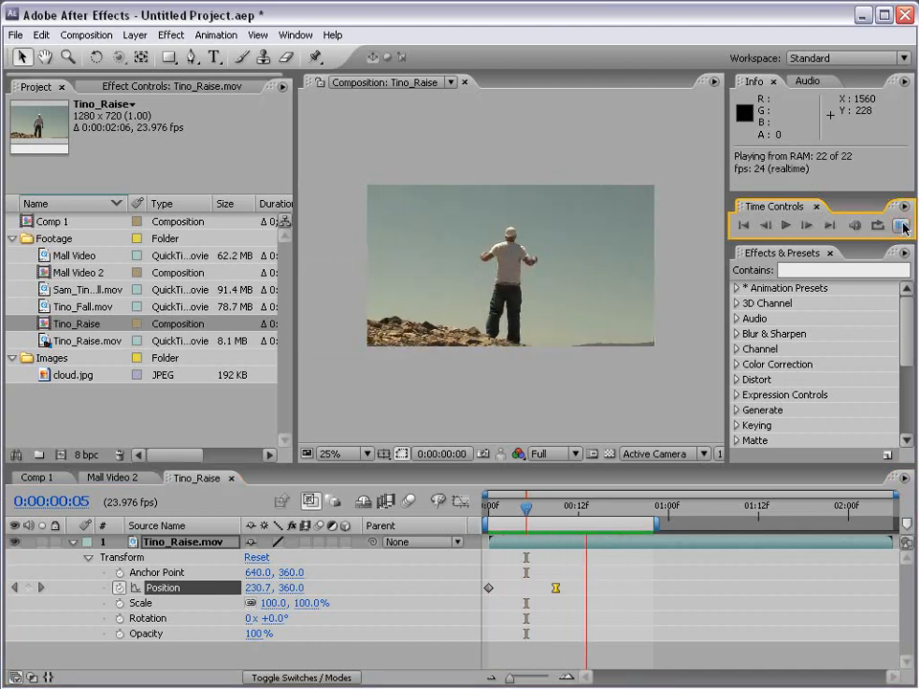
pyautogui.click(597, 529)
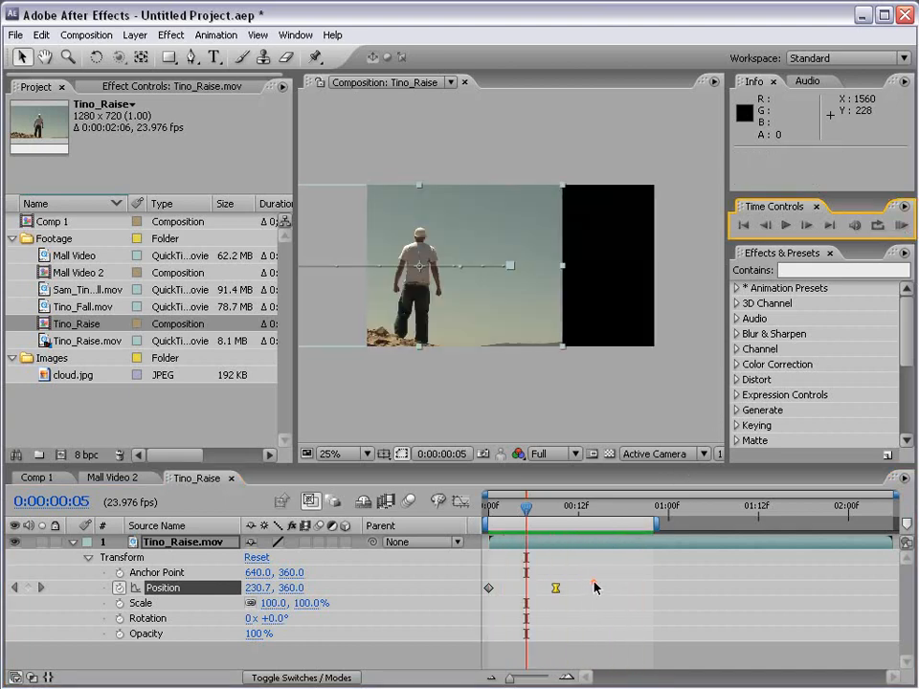
pyautogui.click(505, 514)
pyautogui.moveTo(505, 514)
pyautogui.mouseDown()
pyautogui.moveTo(549, 519)
pyautogui.moveTo(507, 521)
pyautogui.mouseUp()
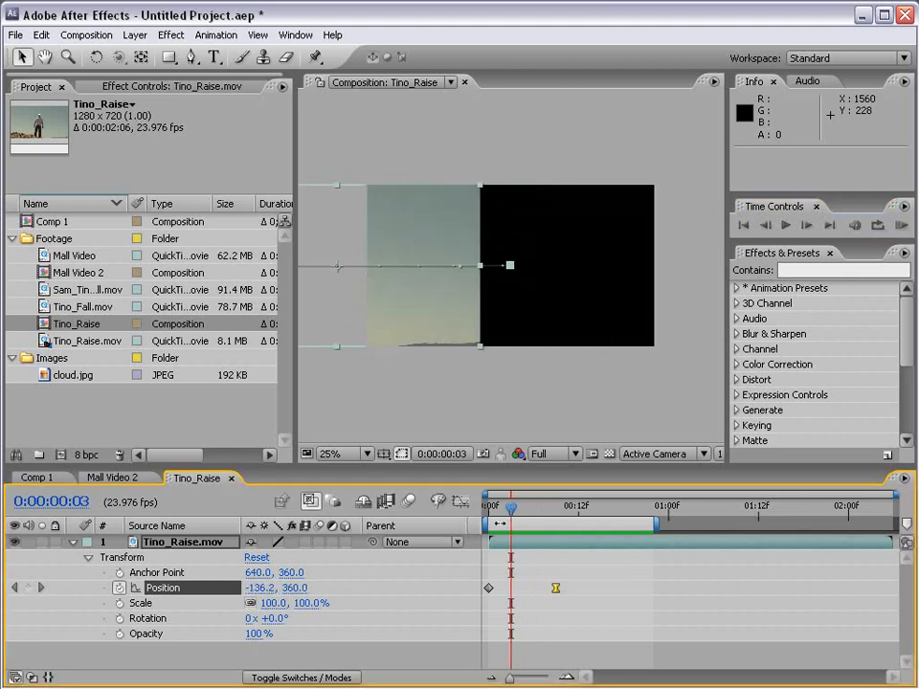
pyautogui.click(558, 514)
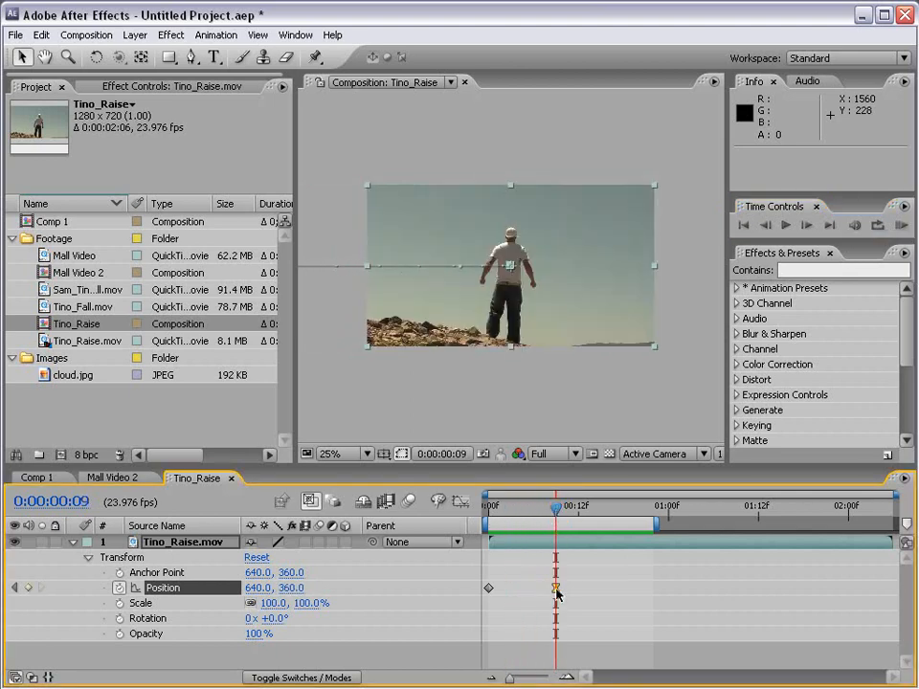
# Step: Preview the slide-in with the eased Position keyframe at 0:00:00:20 and at an earlier frame, and return the keyframe to 0:00:00:09
pyautogui.moveTo(556, 589); pyautogui.dragTo(637, 588)
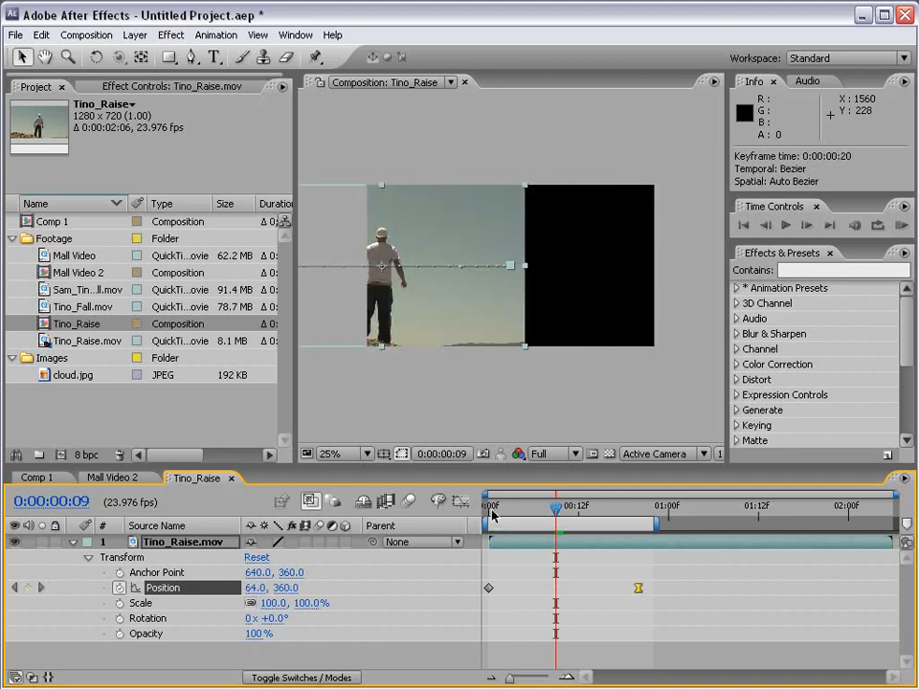
pyautogui.click(900, 226)
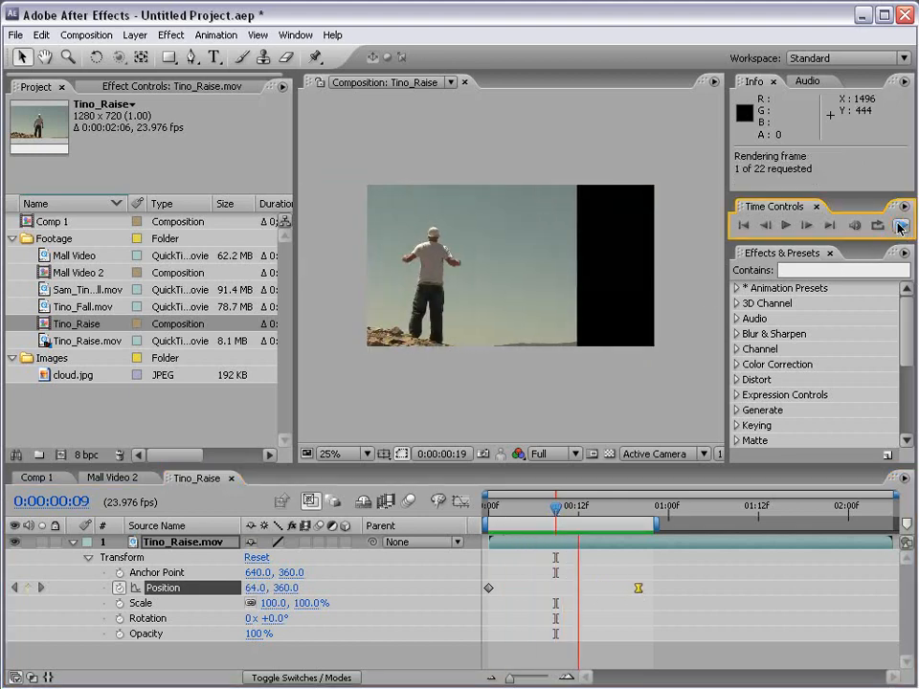
pyautogui.click(900, 226)
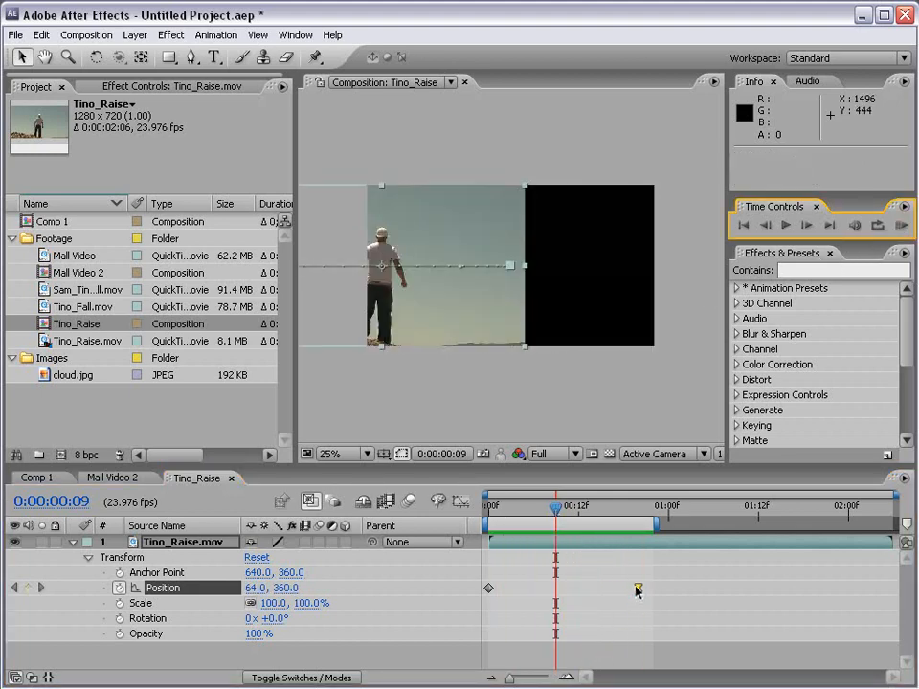
pyautogui.moveTo(637, 589); pyautogui.dragTo(518, 588)
pyautogui.click(900, 226)
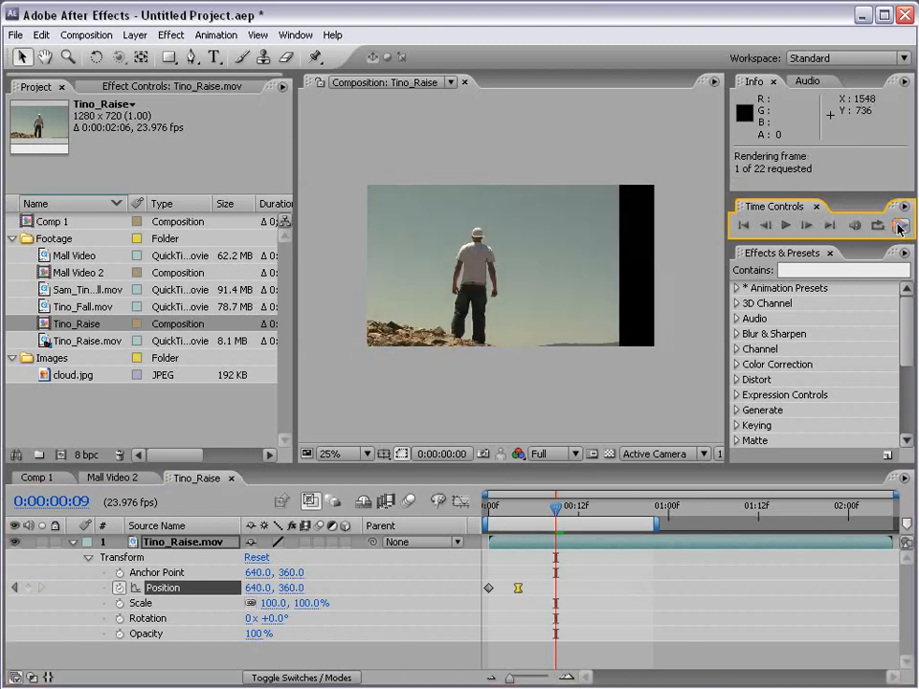
pyautogui.click(549, 651)
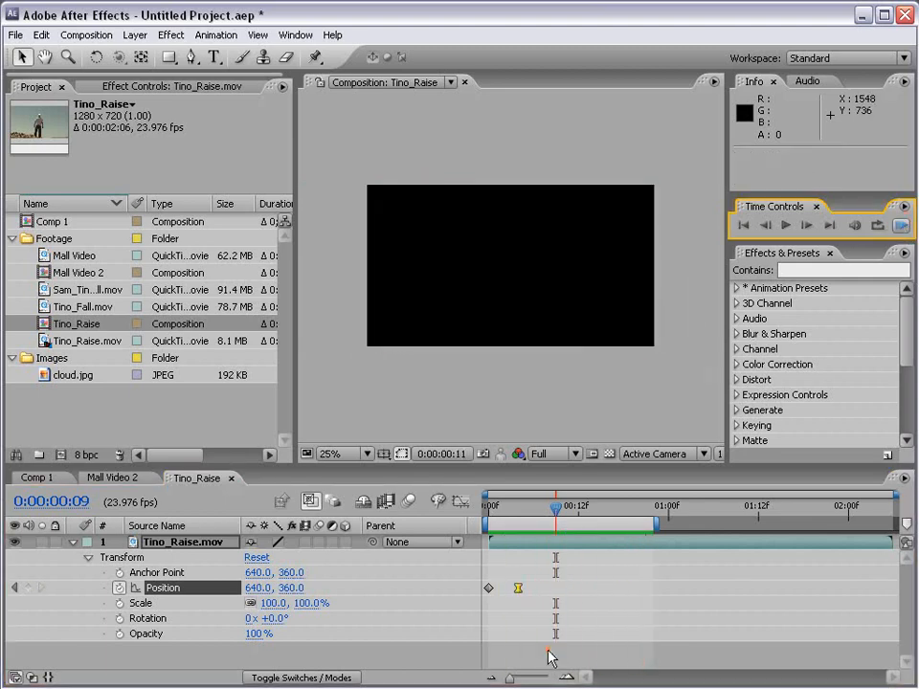
pyautogui.moveTo(518, 588); pyautogui.dragTo(555, 588)
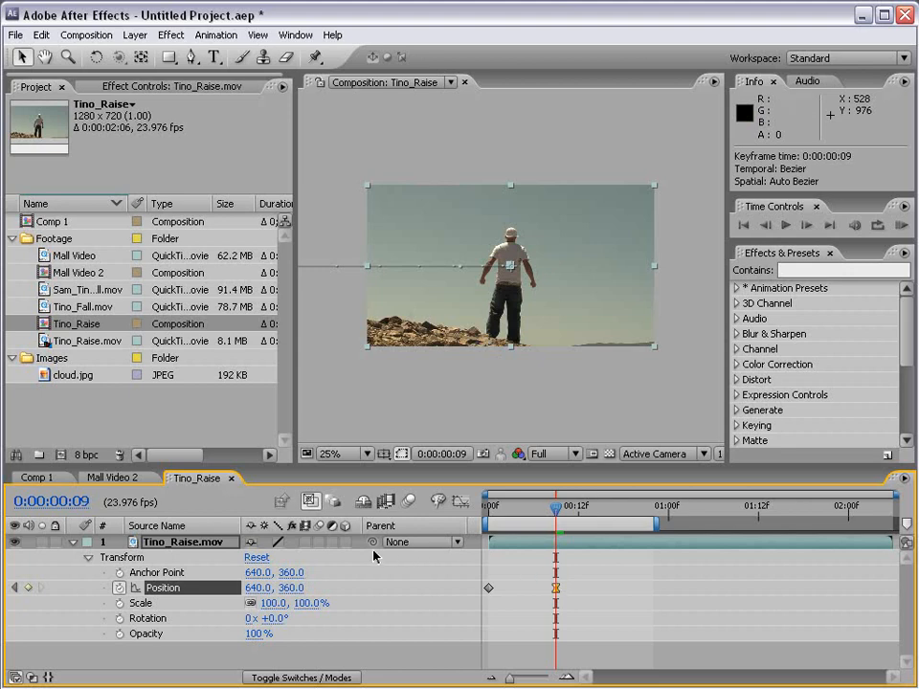
# Step: Enable motion blur for the Tino_Raise.mov layer and for the composition, and preview the blurred movement
pyautogui.click(319, 542)
pyautogui.click(409, 502)
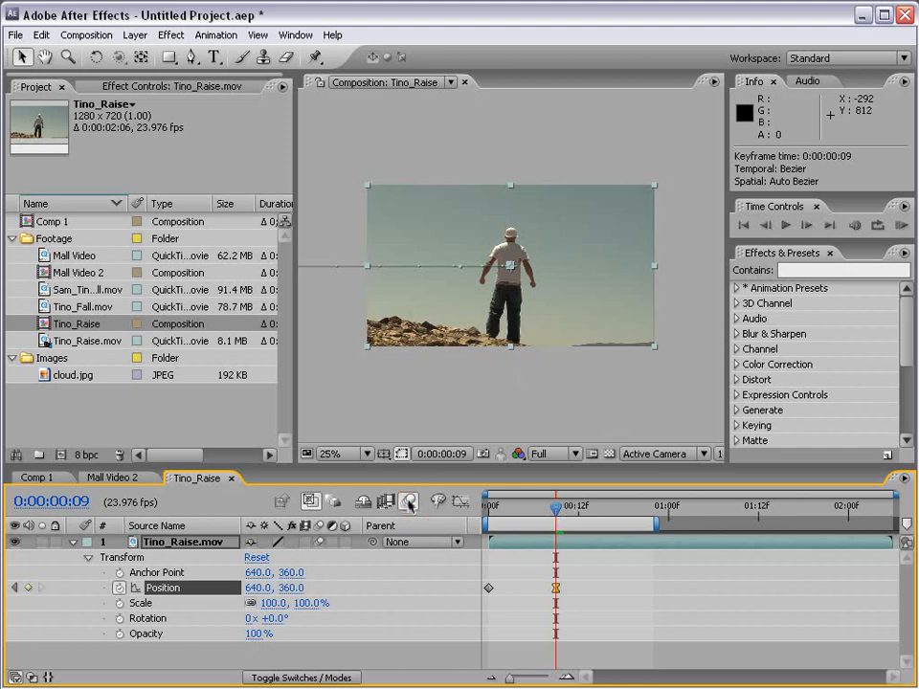
pyautogui.click(901, 226)
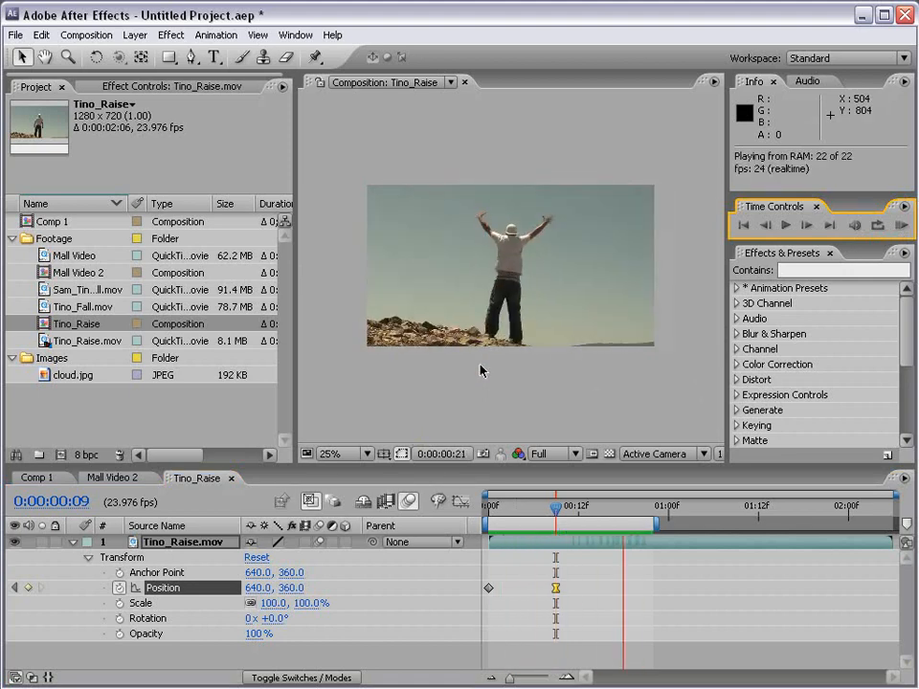
pyautogui.click(615, 577)
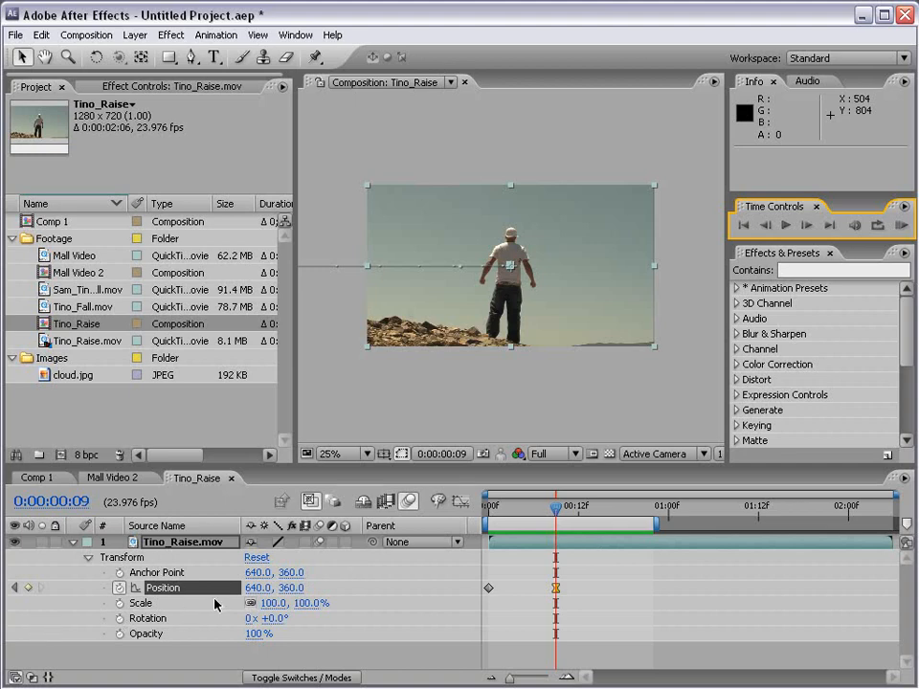
# Step: Keyframe the layer's Rotation at 56° on 0:00:00:00 and 0° on 0:00:00:09
pyautogui.press('Home')
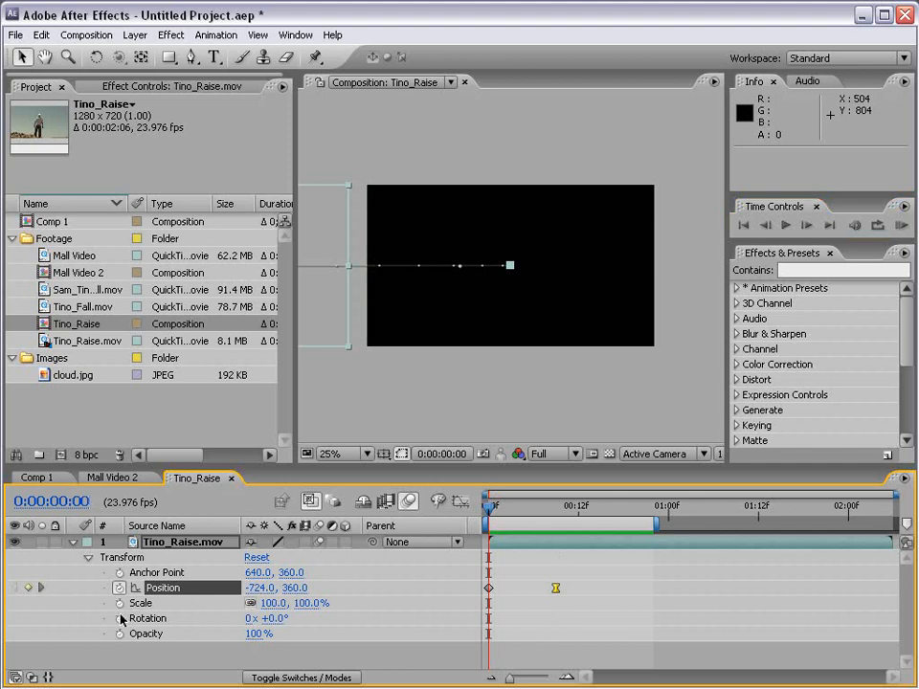
pyautogui.click(119, 619)
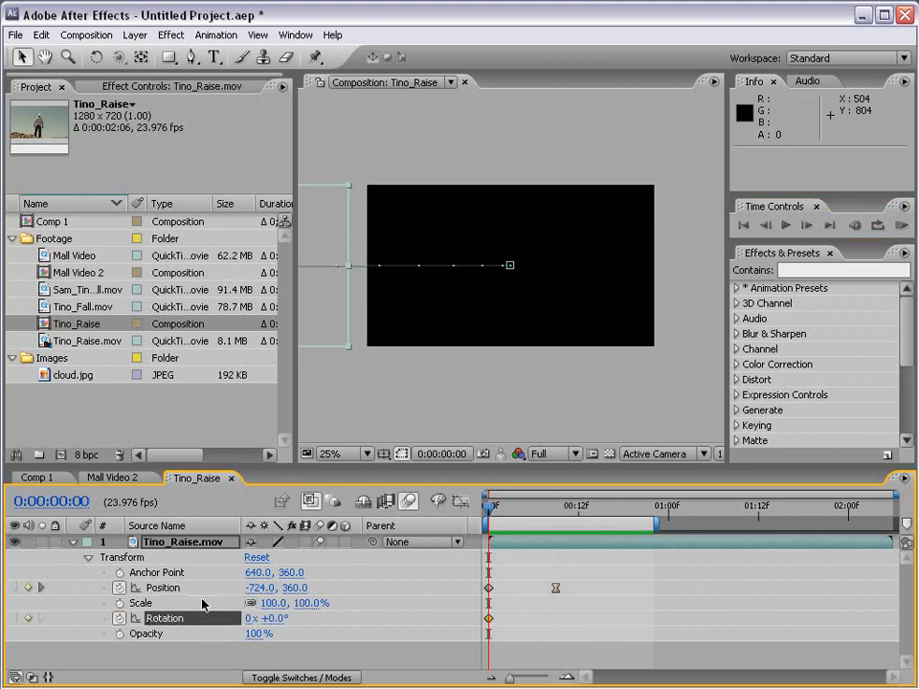
pyautogui.moveTo(511, 506); pyautogui.dragTo(555, 512)
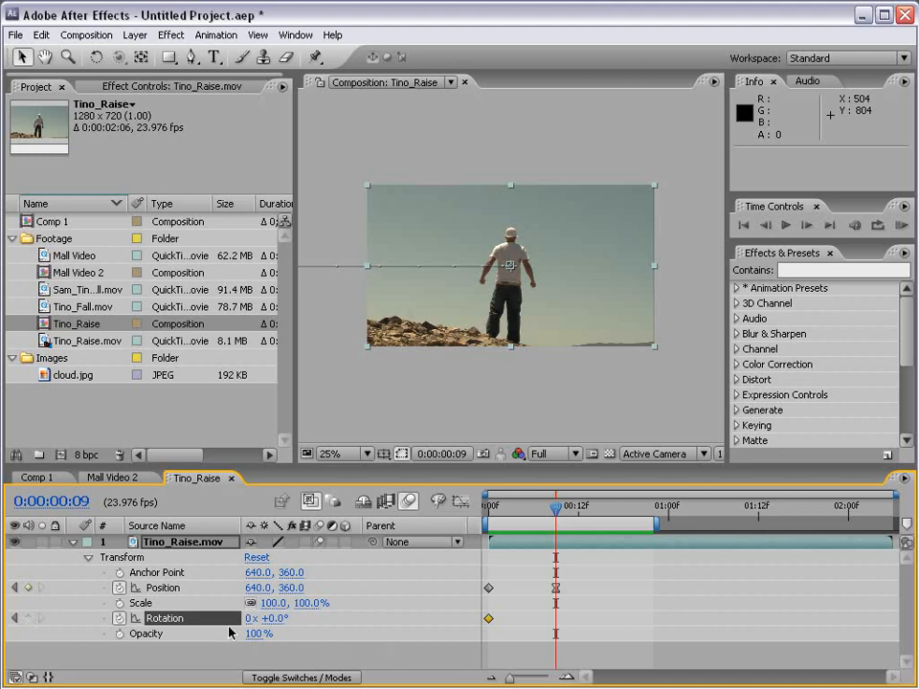
pyautogui.click(28, 618)
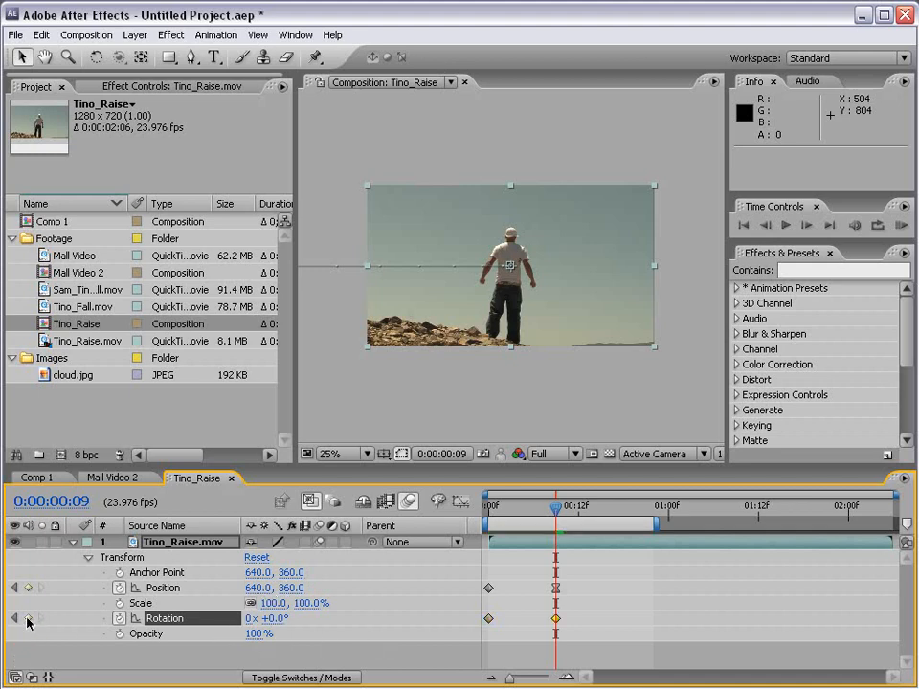
pyautogui.moveTo(553, 517); pyautogui.dragTo(488, 513)
pyautogui.moveTo(275, 624); pyautogui.dragTo(285, 626)
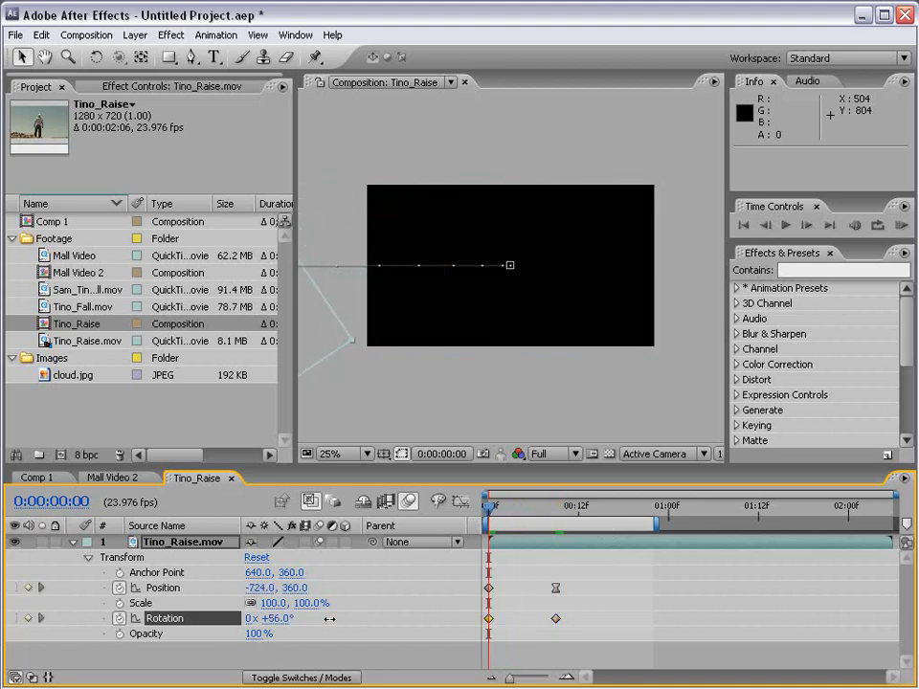
# Step: Preview the rotating slide-in and apply Easy Ease to the Rotation keyframe at 0:00:00:09
pyautogui.click(899, 225)
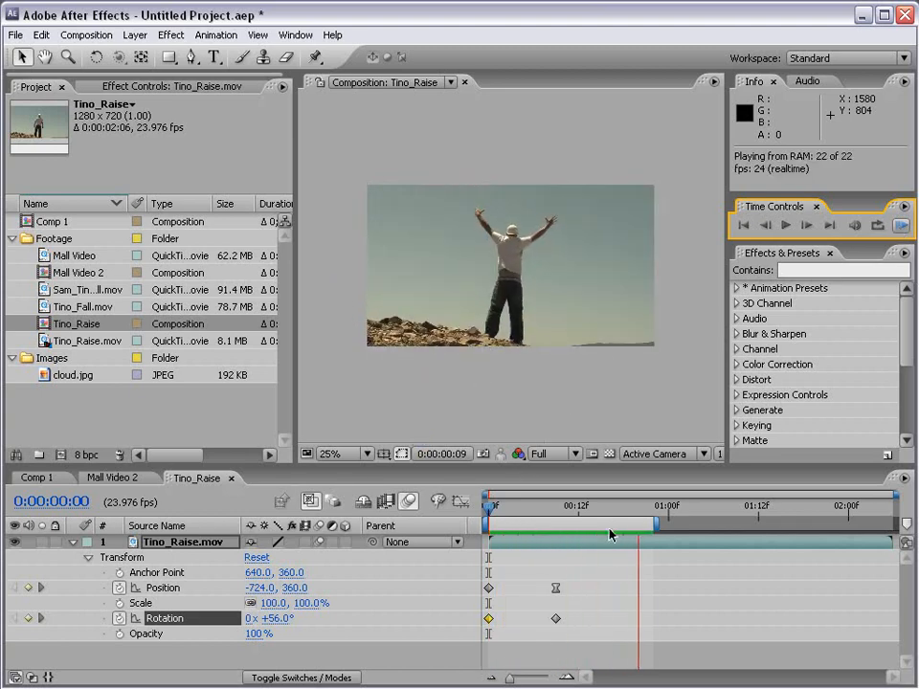
pyautogui.click(581, 670)
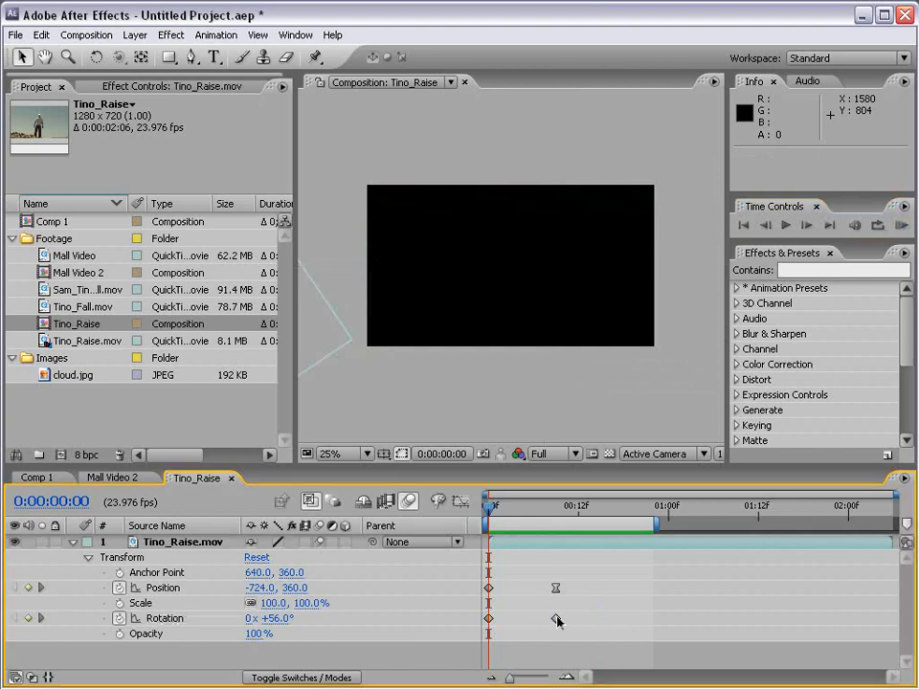
pyautogui.click(556, 619)
pyautogui.press('F9')
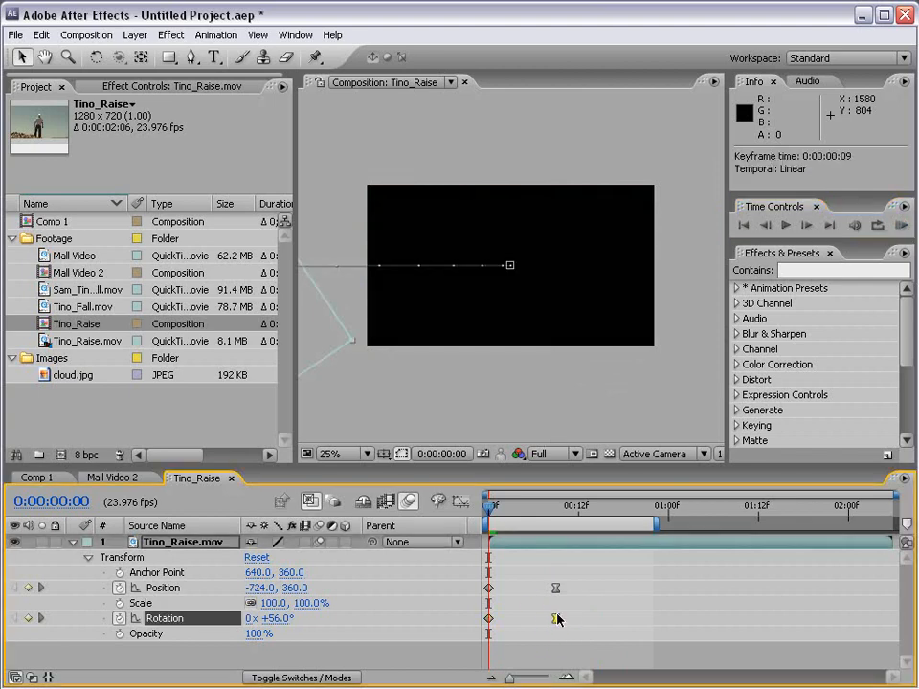
# Step: Preview the eased rotating slide-in and scrub through it from 0:00:00:00 to 0:00:00:09
pyautogui.click(900, 226)
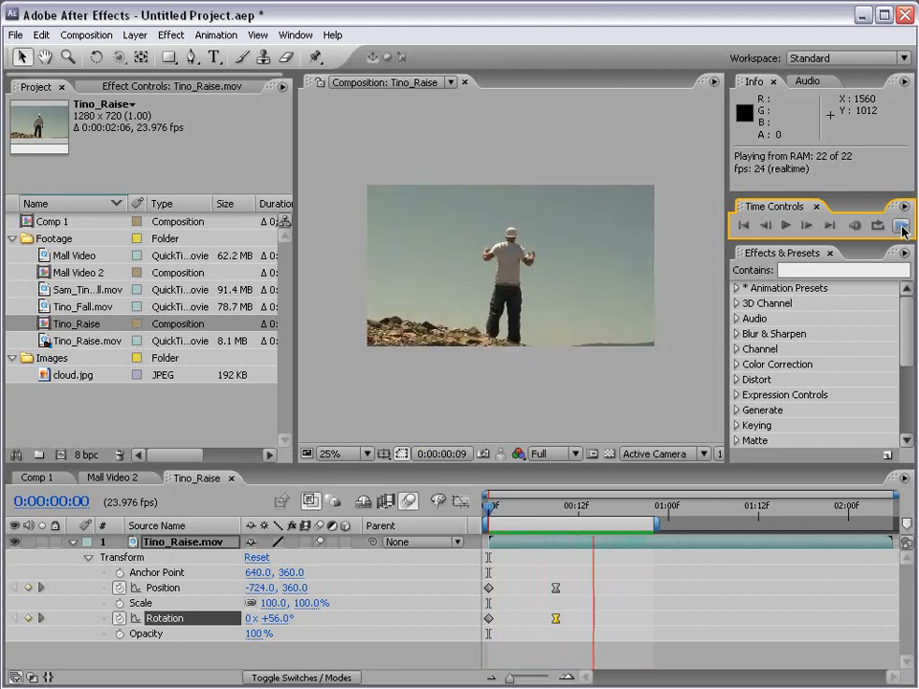
pyautogui.press('space')
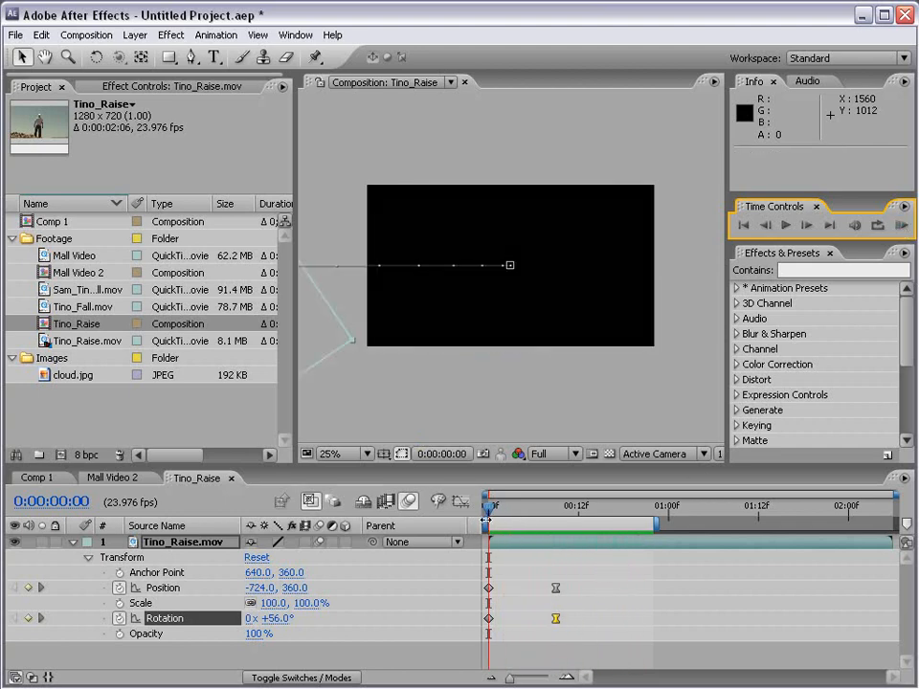
pyautogui.moveTo(489, 509); pyautogui.dragTo(556, 509)
pyautogui.click(471, 491)
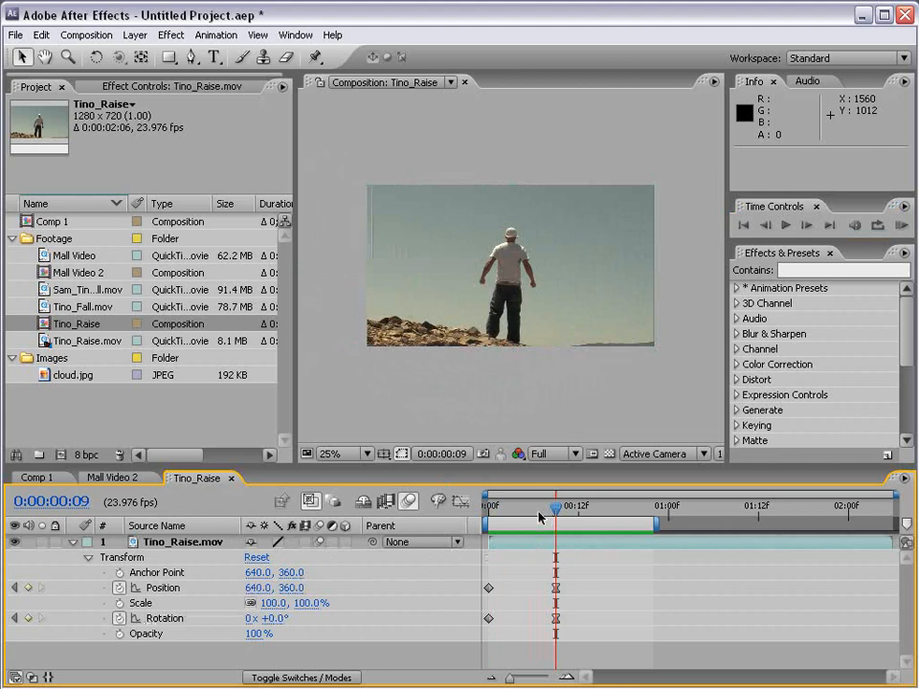
# Step: Copy both Position keyframes and paste them at 0:00:00:16
pyautogui.moveTo(539, 517); pyautogui.dragTo(607, 525)
pyautogui.moveTo(572, 580); pyautogui.dragTo(485, 601)
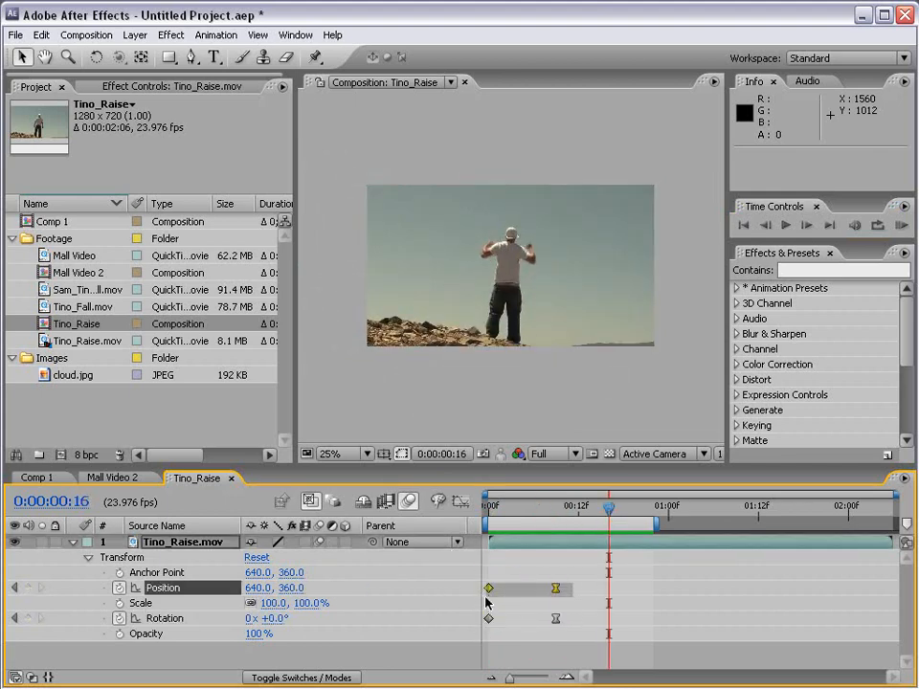
pyautogui.click(41, 34)
pyautogui.click(60, 123)
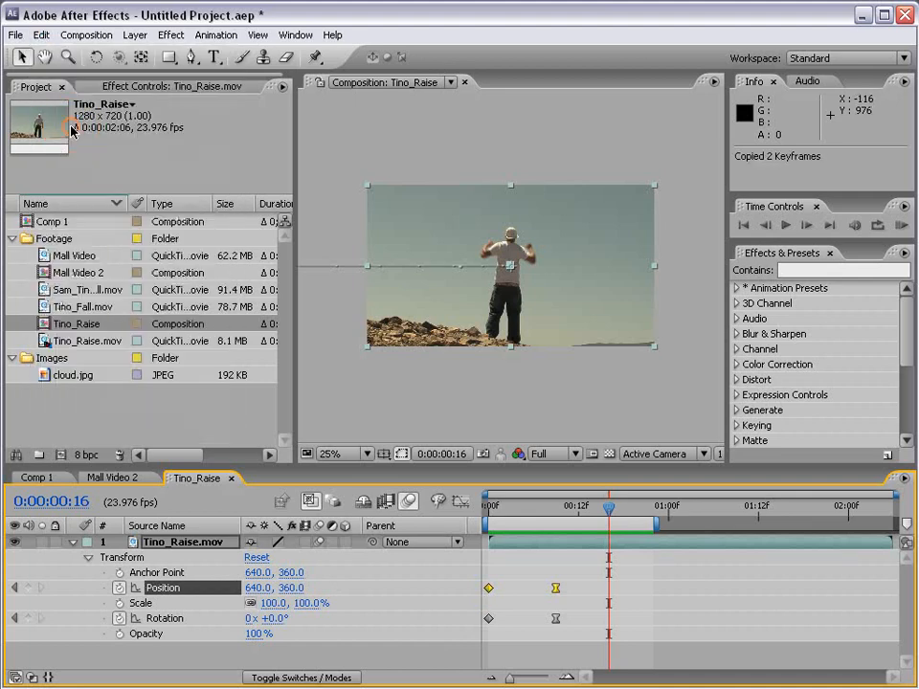
pyautogui.click(41, 34)
pyautogui.click(80, 151)
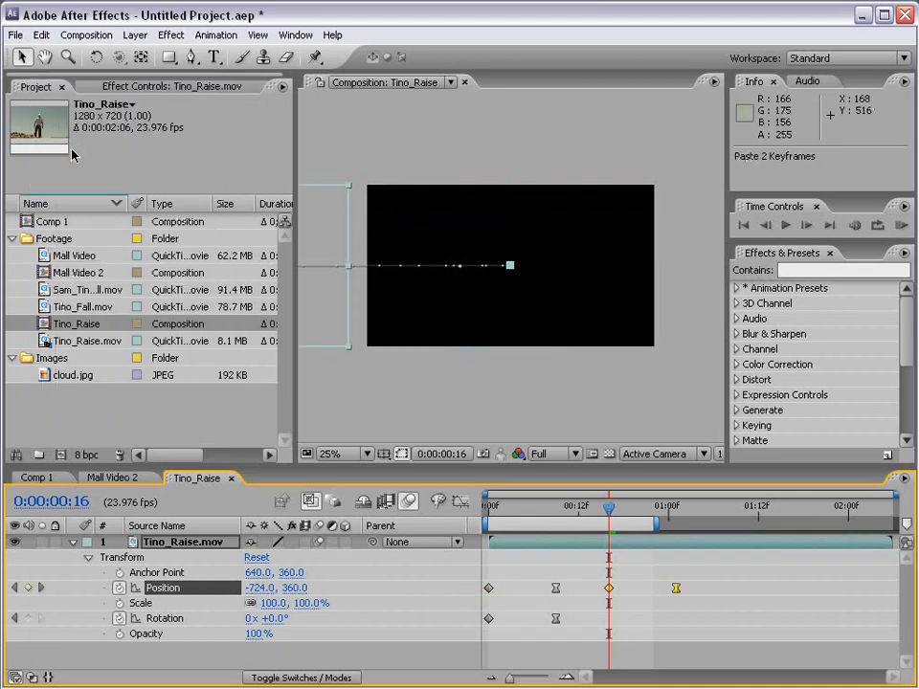
# Step: Reverse the pasted Position keyframes by moving the first to 0:00:01:10, and shift the pair so the eased one sits at 0:00:00:17
pyautogui.click(671, 644)
pyautogui.moveTo(609, 507); pyautogui.dragTo(632, 517)
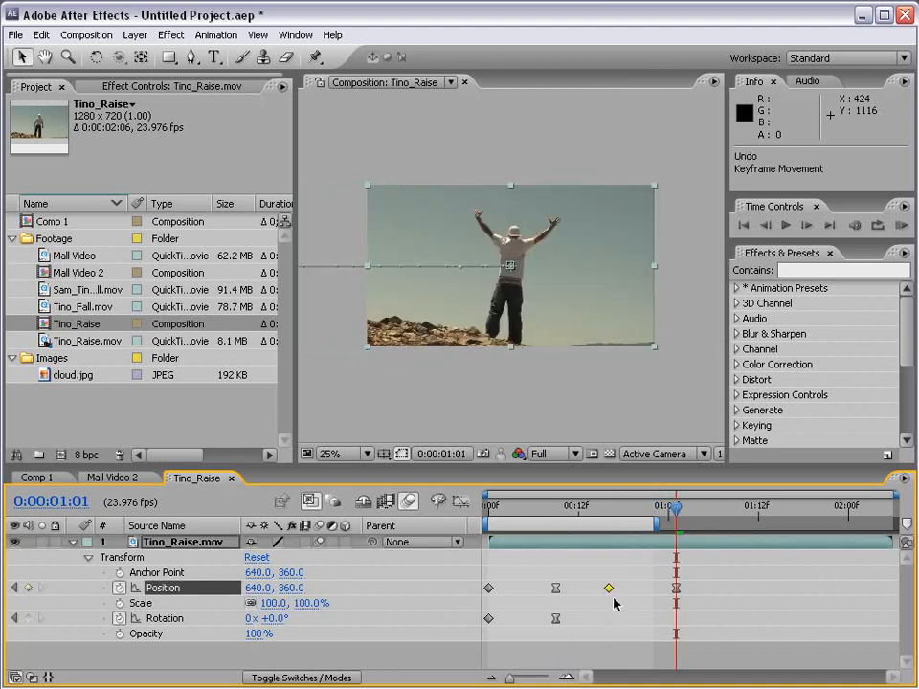
pyautogui.moveTo(610, 593); pyautogui.dragTo(744, 596)
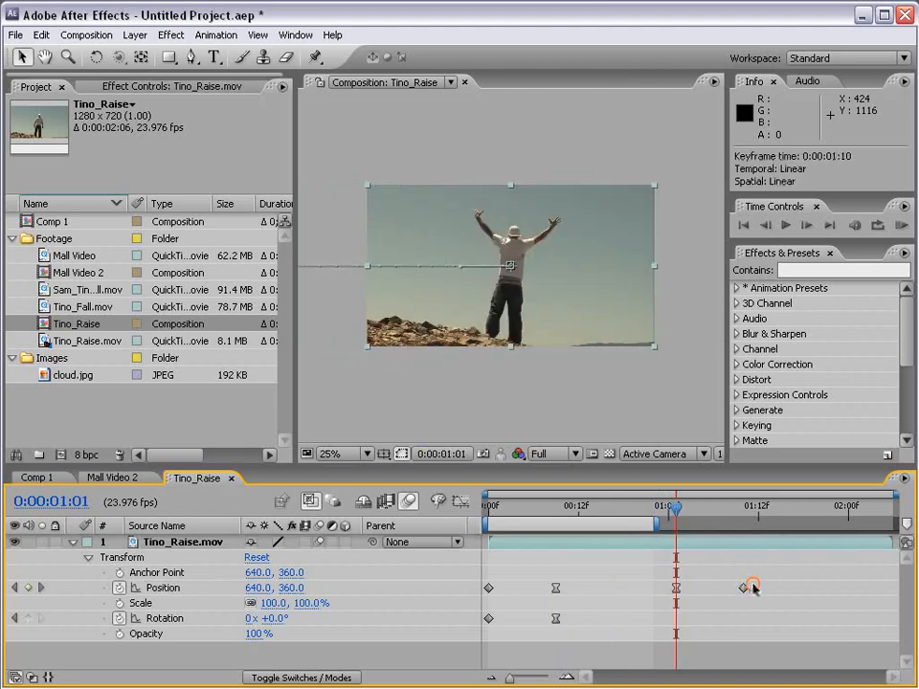
pyautogui.keyDown('shift'); pyautogui.click(677, 588); pyautogui.keyUp('shift')
pyautogui.moveTo(677, 588); pyautogui.dragTo(623, 593)
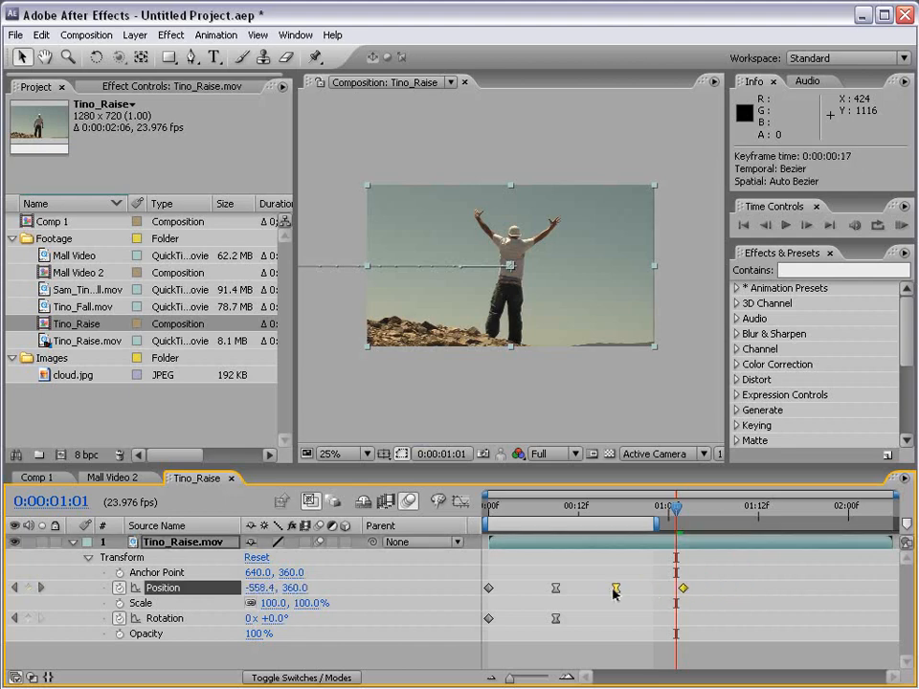
pyautogui.moveTo(494, 505)
pyautogui.mouseDown()
pyautogui.moveTo(682, 509)
pyautogui.moveTo(496, 508)
pyautogui.mouseUp()
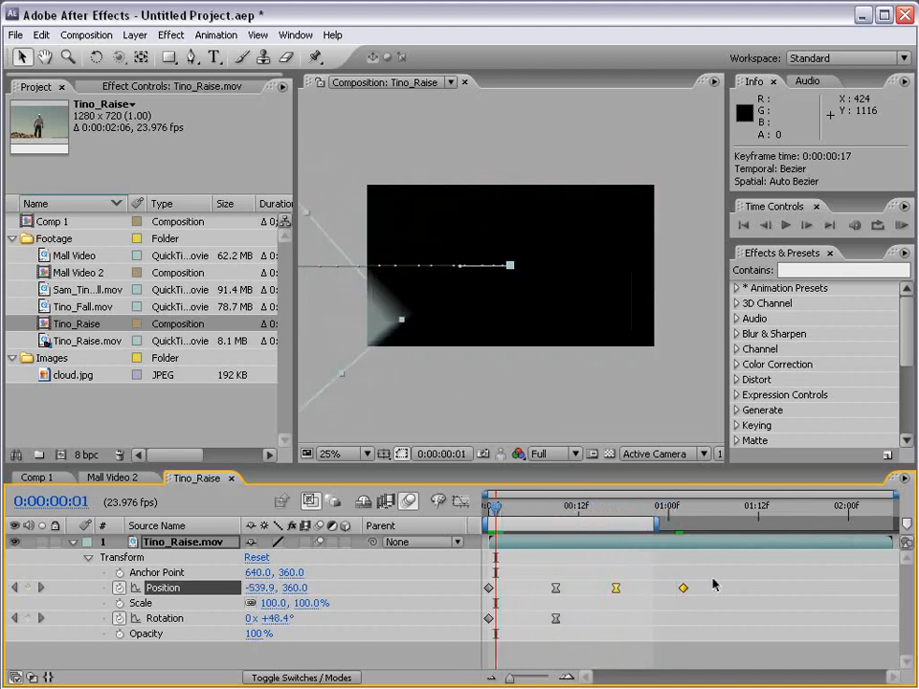
# Step: Select all four Position keyframes and stretch them proportionally until the last one lies just past the 01:12f mark
pyautogui.moveTo(713, 580); pyautogui.dragTo(486, 596)
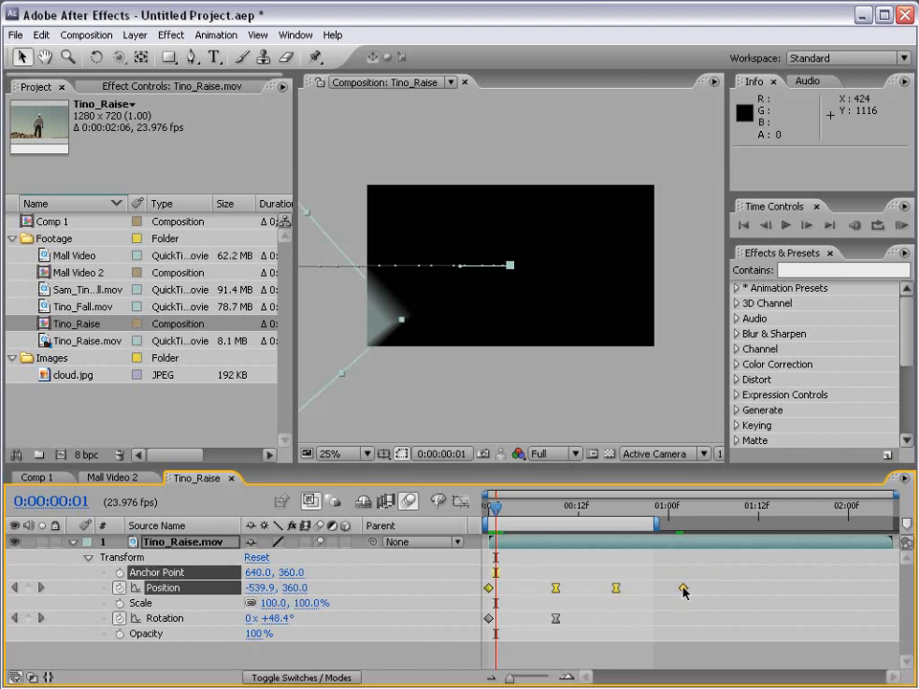
pyautogui.moveTo(682, 589)
pyautogui.mouseDown()
pyautogui.moveTo(877, 591)
pyautogui.moveTo(533, 591)
pyautogui.moveTo(691, 591)
pyautogui.mouseUp()
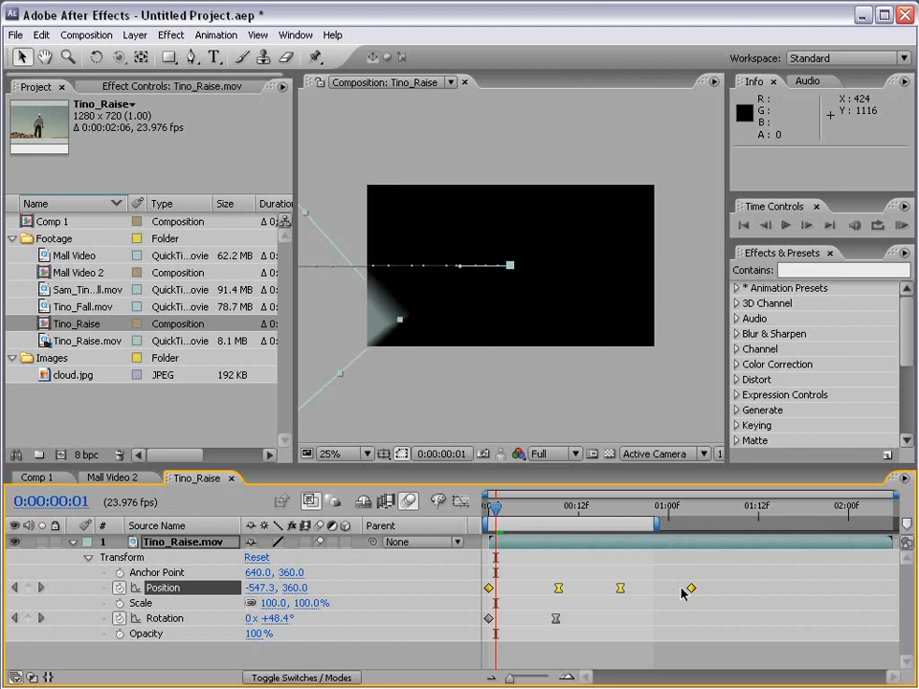
pyautogui.moveTo(691, 590); pyautogui.dragTo(773, 590)
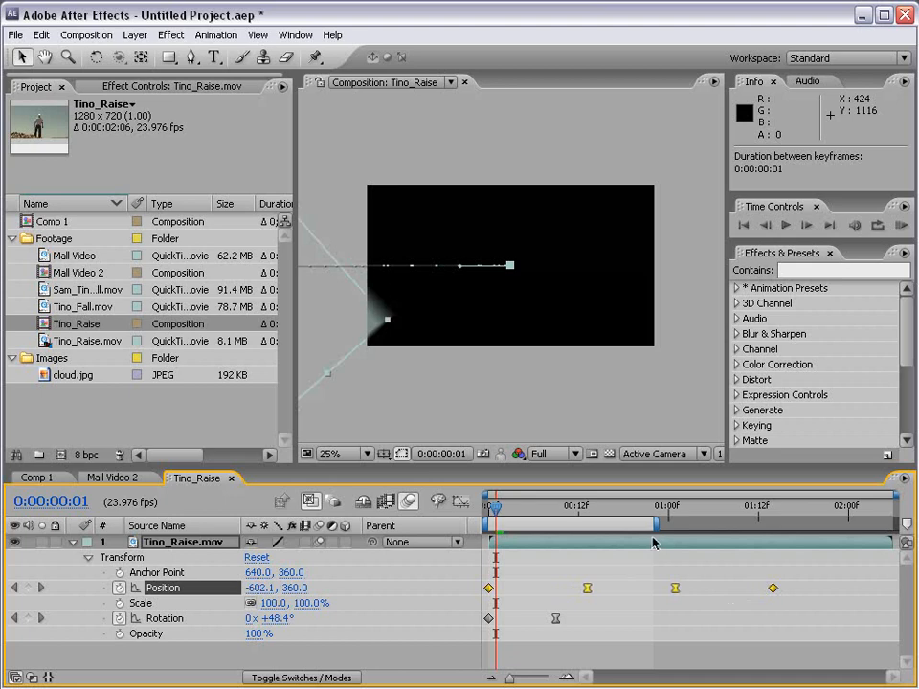
pyautogui.click(651, 566)
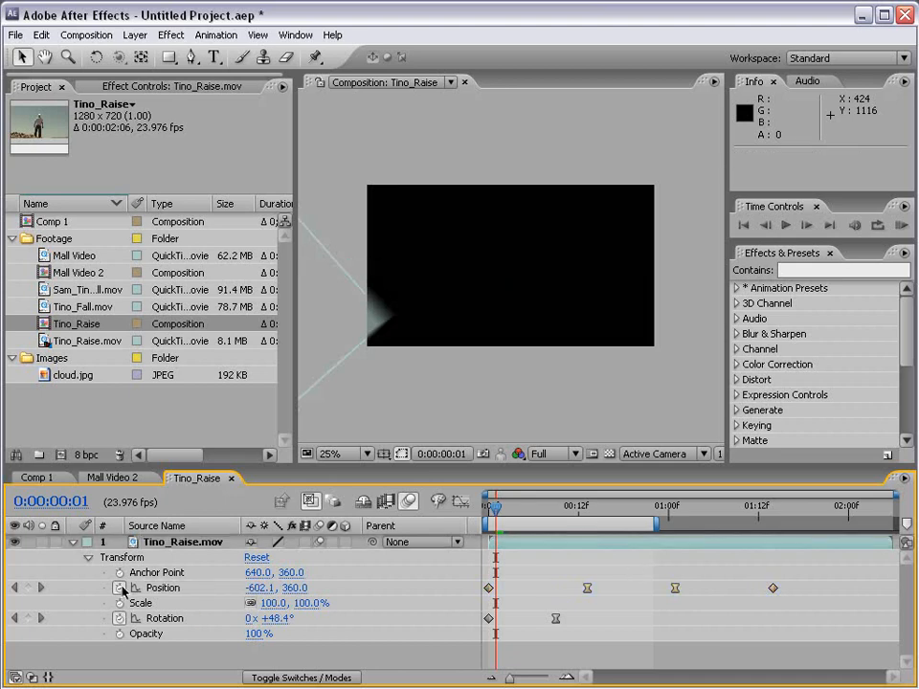
# Step: Remove all Position and Rotation keyframes, reset the layer's Transform properties, and collapse the Tino_Raise.mov layer
pyautogui.click(120, 587)
pyautogui.click(120, 619)
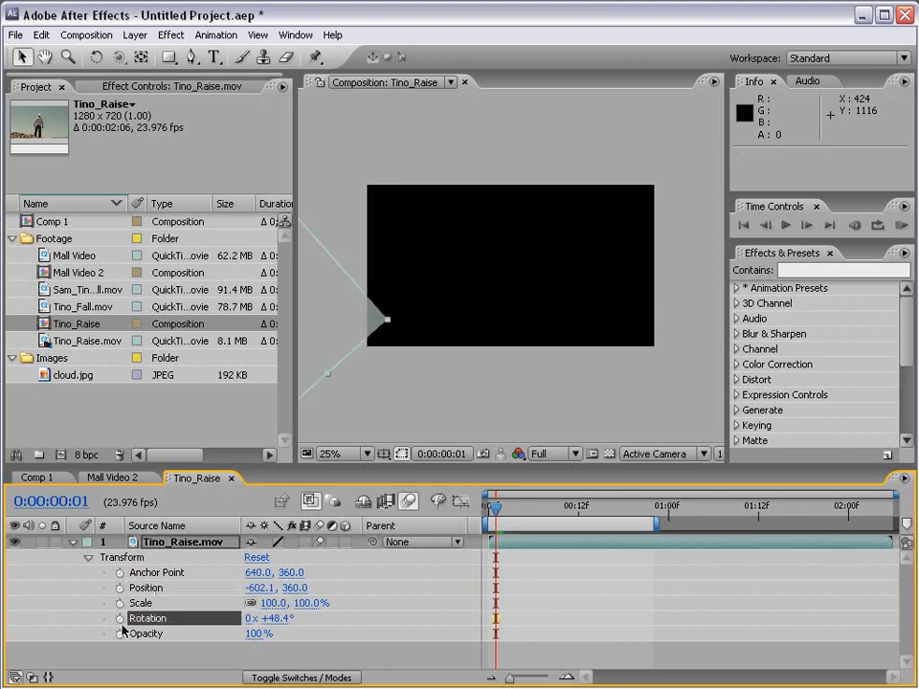
pyautogui.click(256, 559)
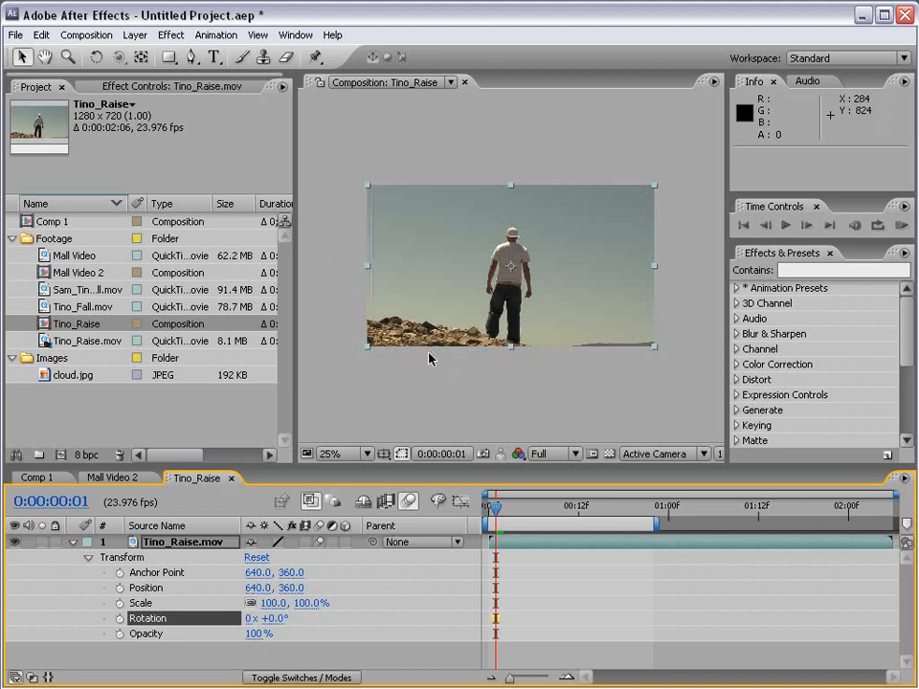
pyautogui.click(73, 542)
pyautogui.click(544, 591)
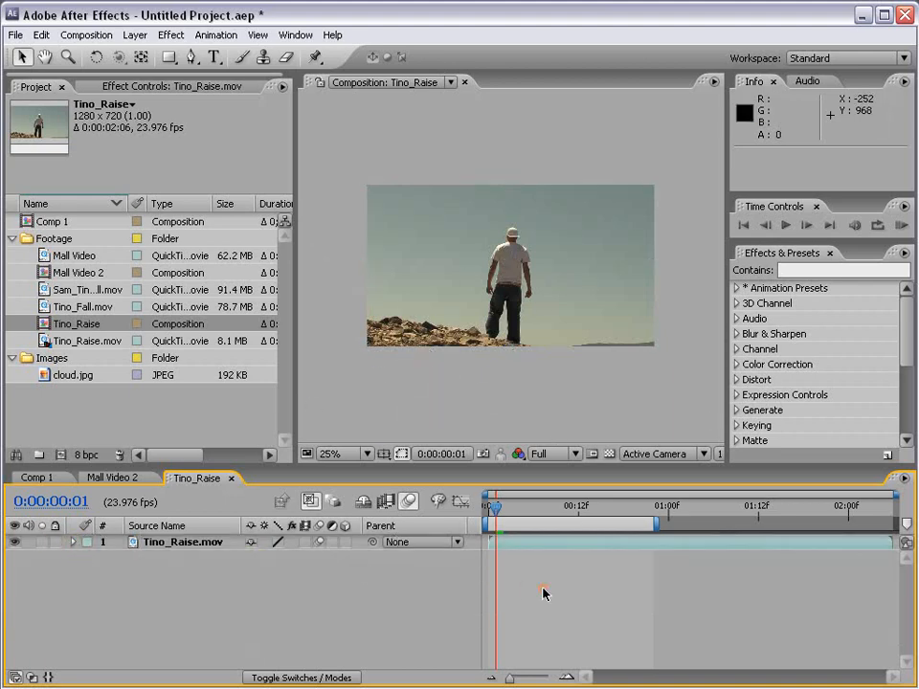
# Step: Show the Tino_Raise.mov layer's Scale, Opacity, Anchor Point, Rotation and Position one at a time, compare with the full Transform group, and collapse the layer
pyautogui.click(177, 543)
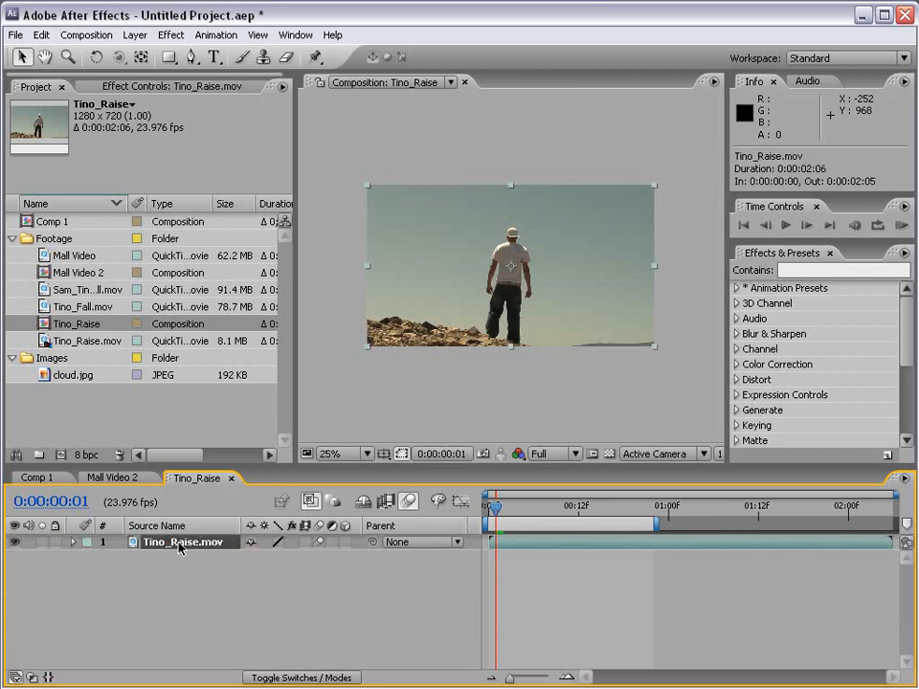
pyautogui.press('s')
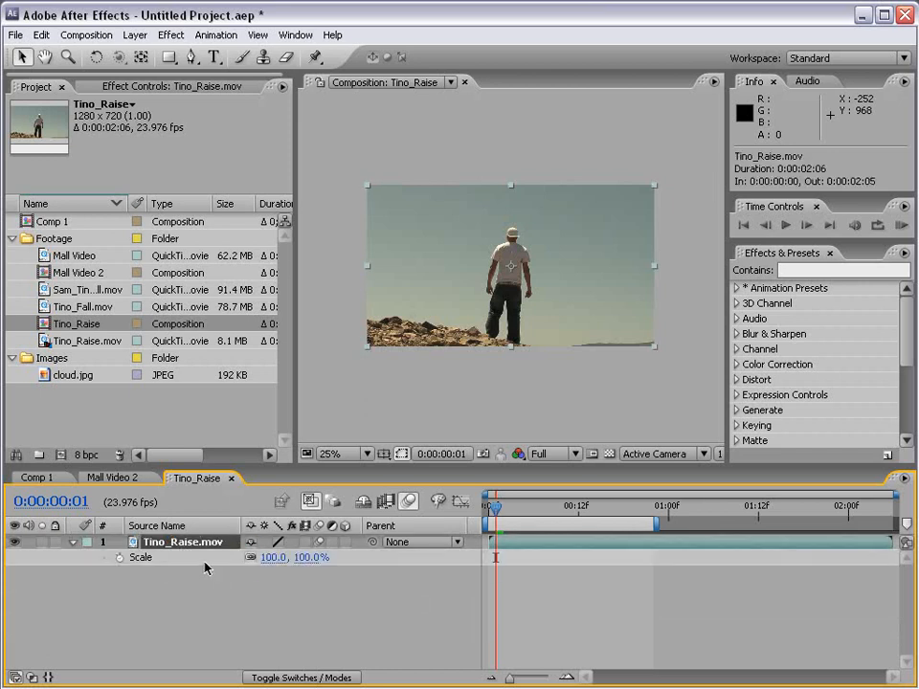
pyautogui.press('t')
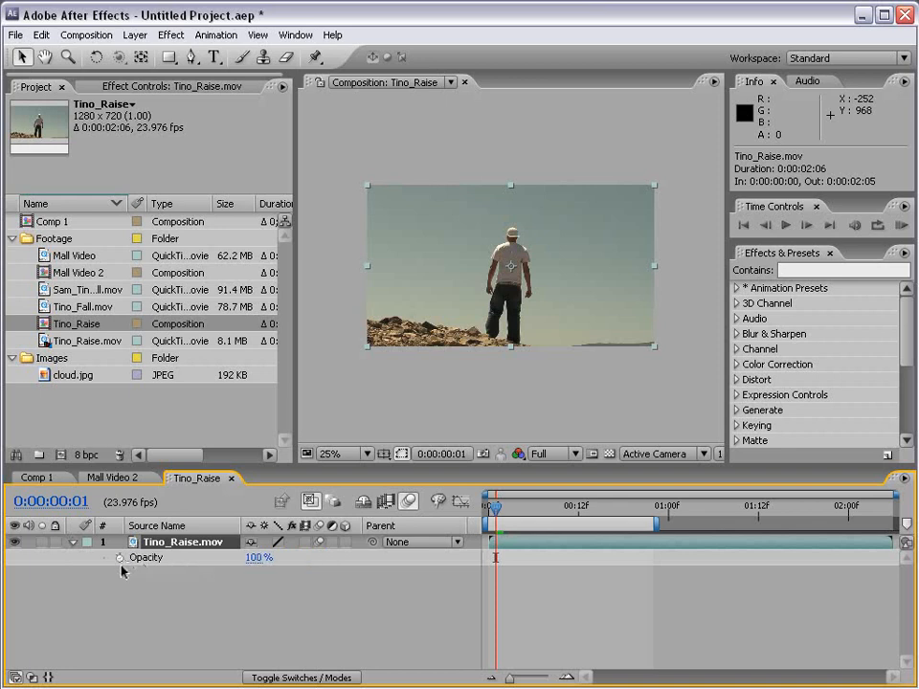
pyautogui.press('a')
pyautogui.press('r')
pyautogui.press('p')
pyautogui.click(74, 542)
pyautogui.click(74, 542)
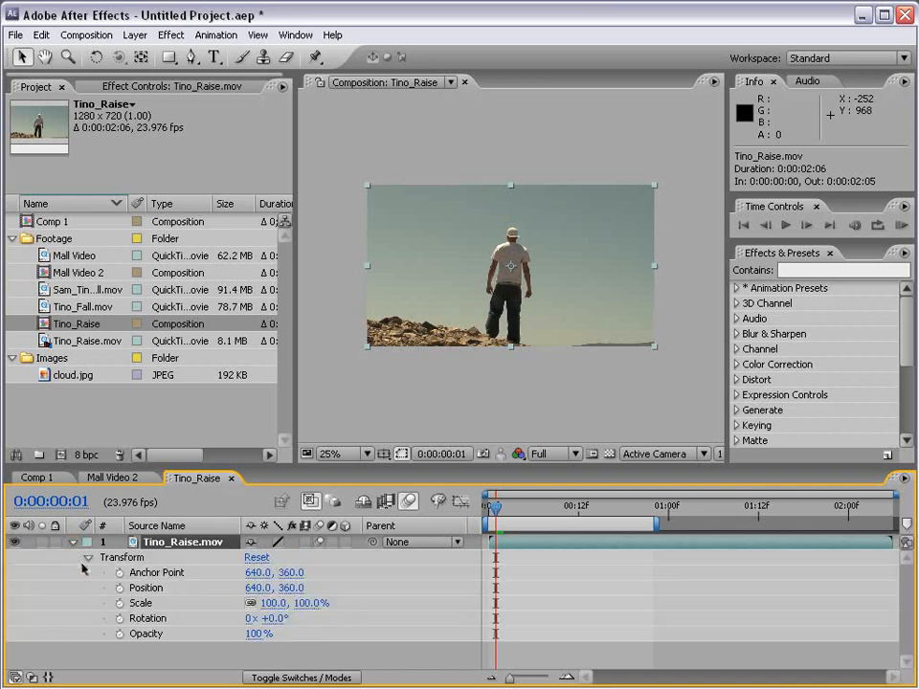
pyautogui.click(88, 557)
pyautogui.click(74, 542)
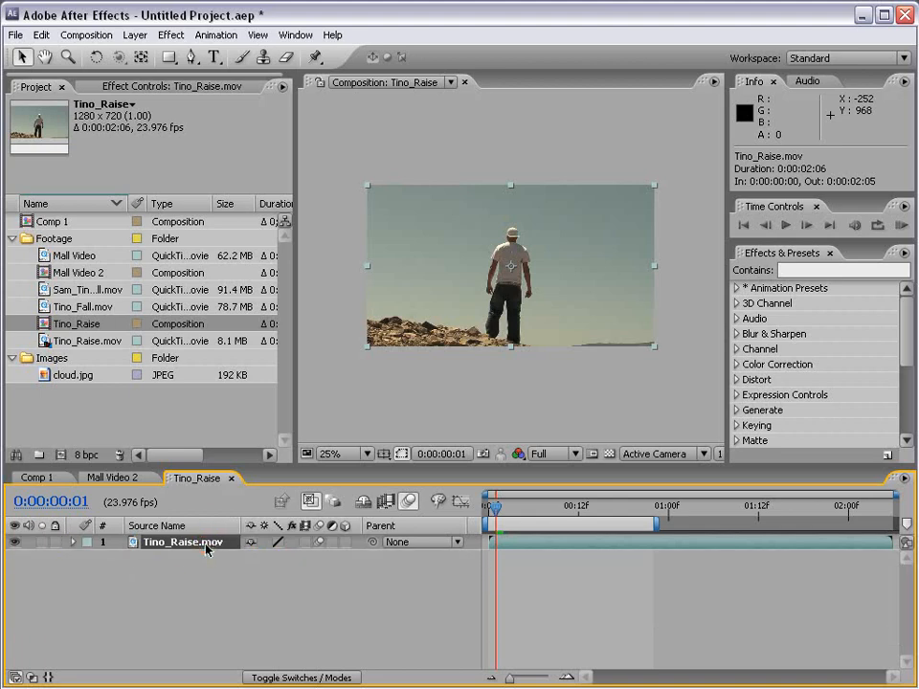
# Step: Show only Scale, Position and Rotation together for the Tino_Raise.mov layer, and collapse and deselect it
pyautogui.press('s')
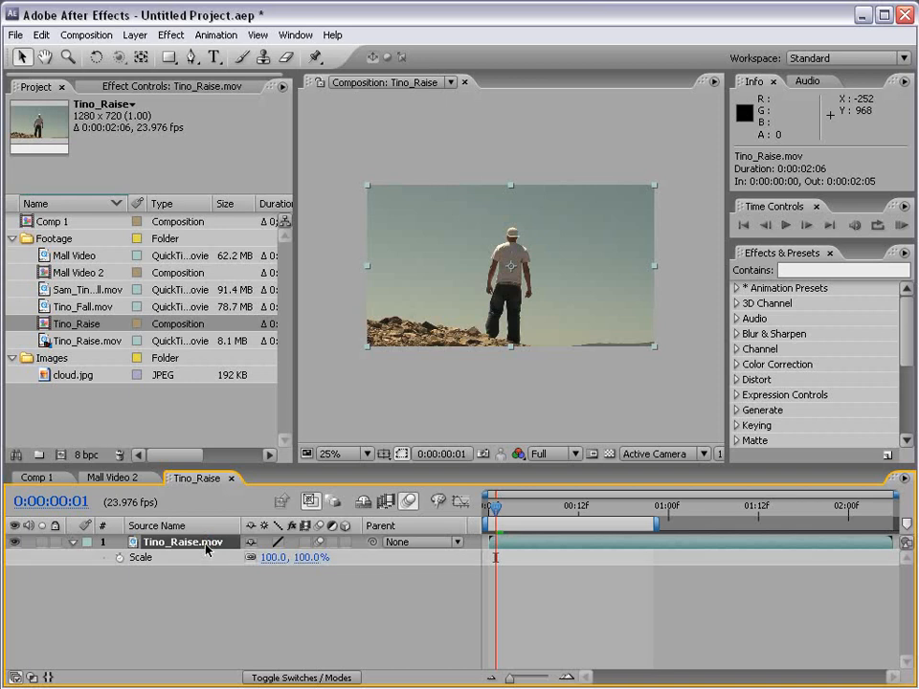
pyautogui.hotkey('shift', 'p')
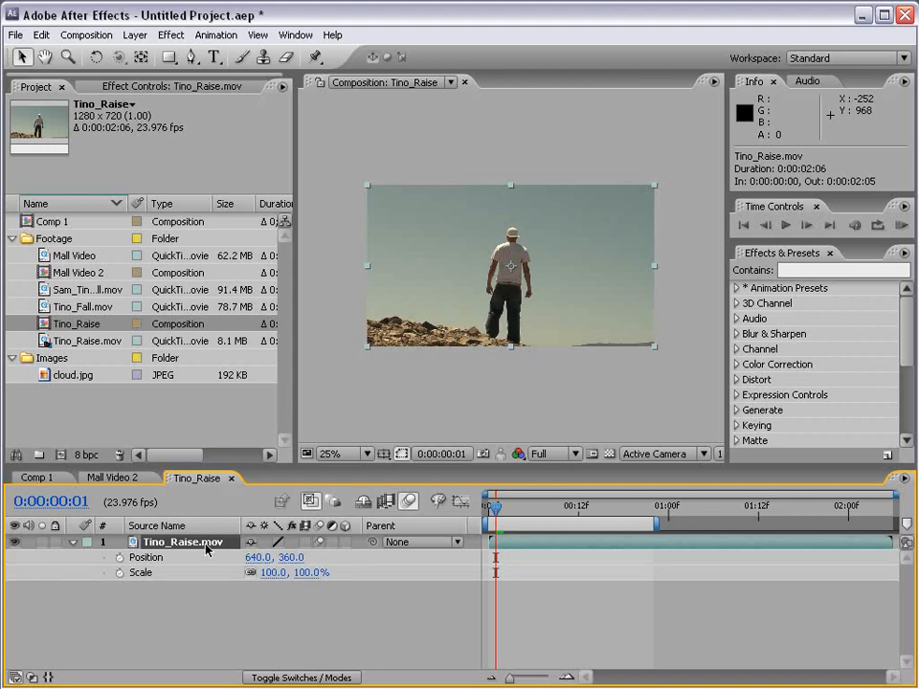
pyautogui.hotkey('shift', 'r')
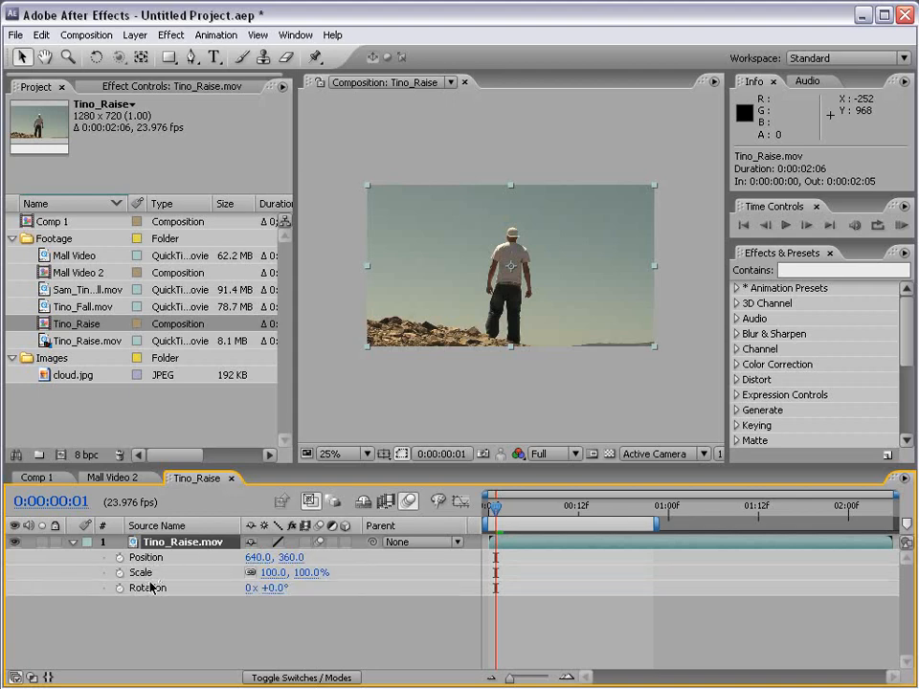
pyautogui.click(72, 542)
pyautogui.click(594, 662)
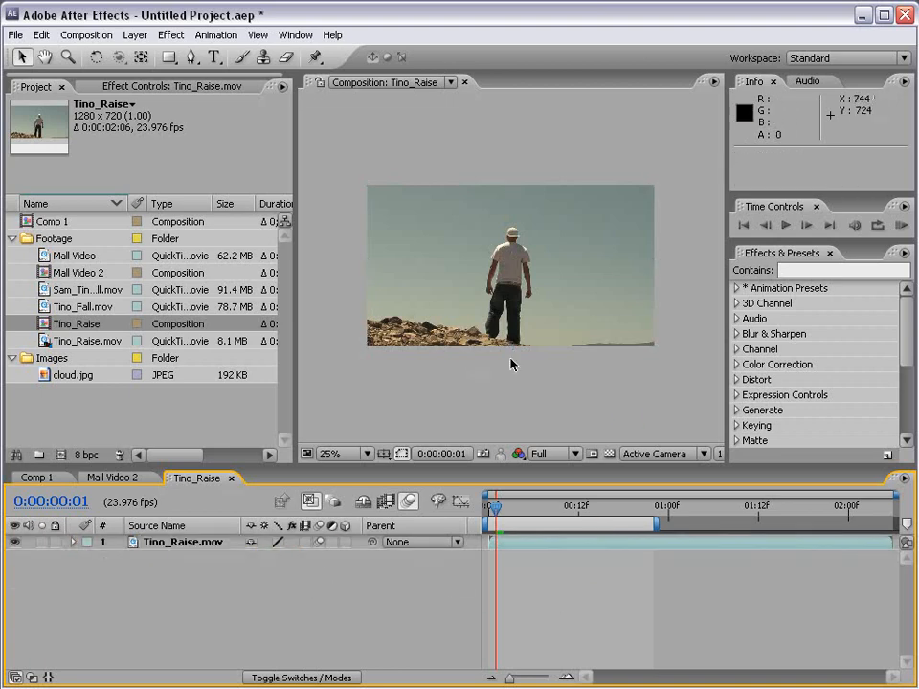
# Step: Apply Fast Blur to the Tino_Raise.mov layer with Blurriness at 83.0 and Repeat Edge Pixels enabled
pyautogui.click(472, 293)
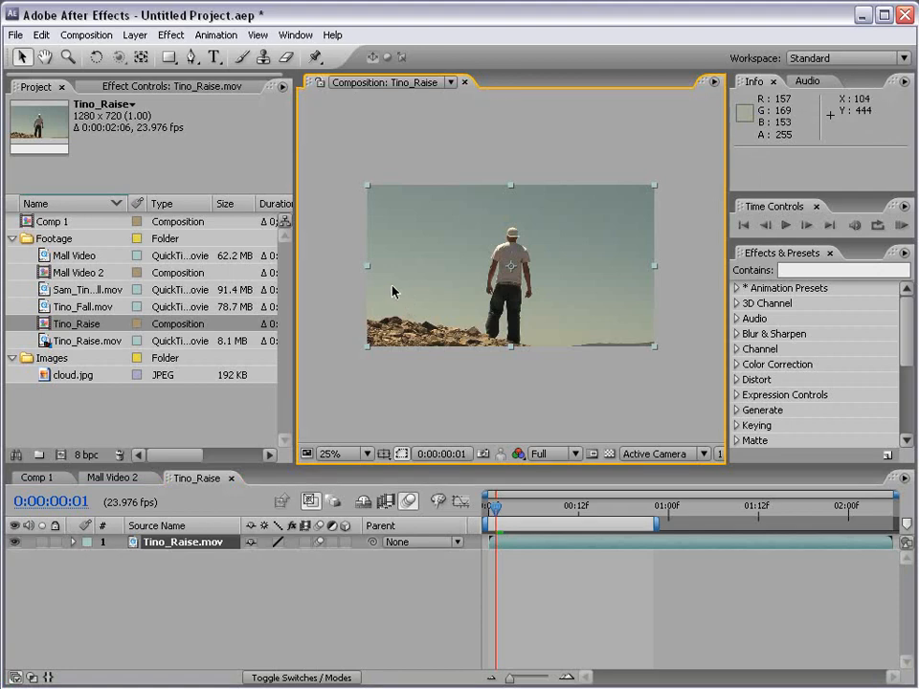
pyautogui.click(171, 34)
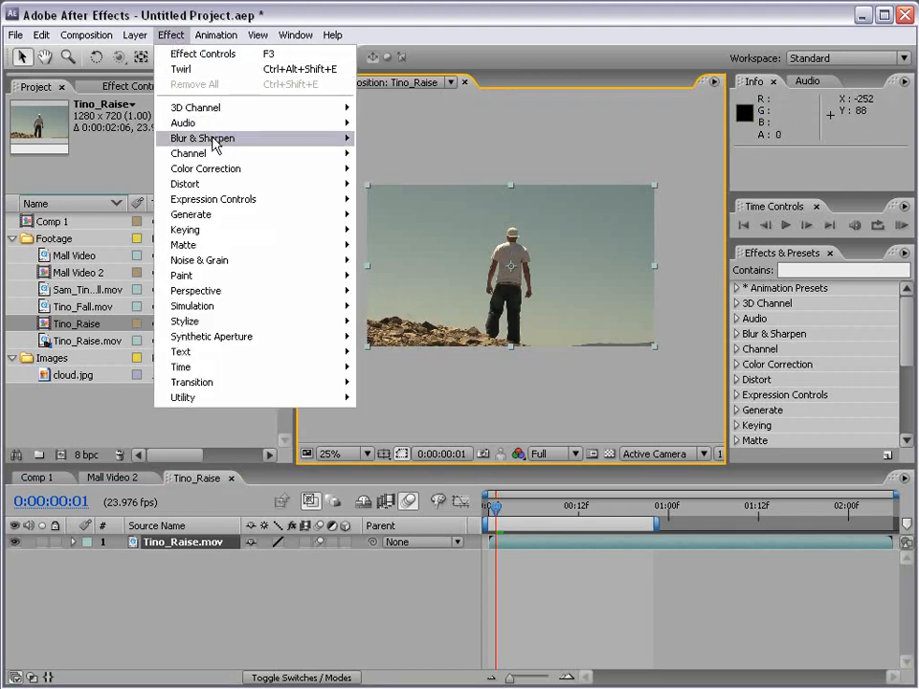
pyautogui.moveTo(216, 138)
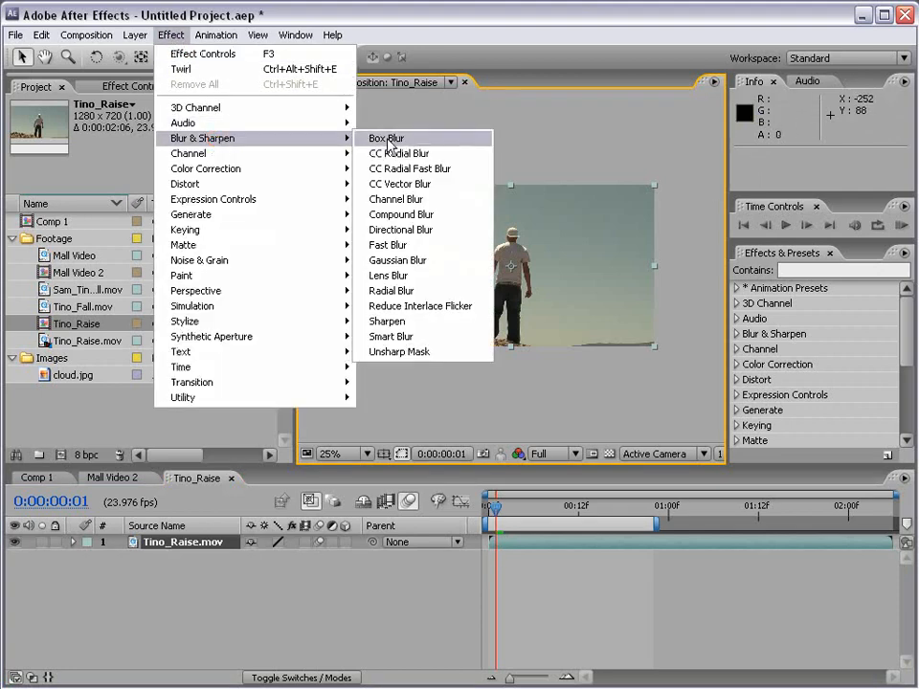
pyautogui.click(409, 245)
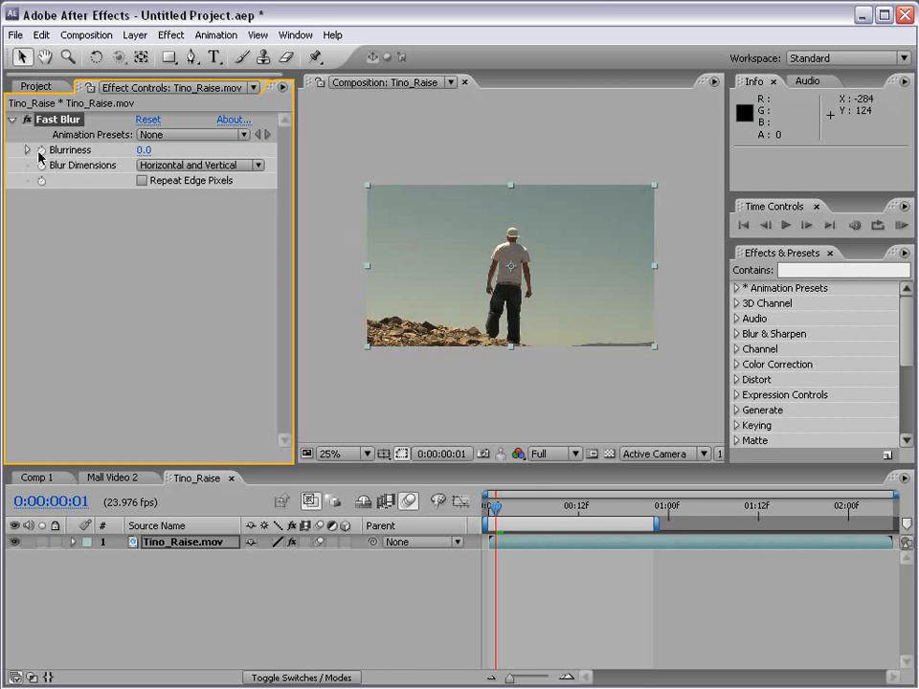
pyautogui.moveTo(143, 150); pyautogui.dragTo(218, 153)
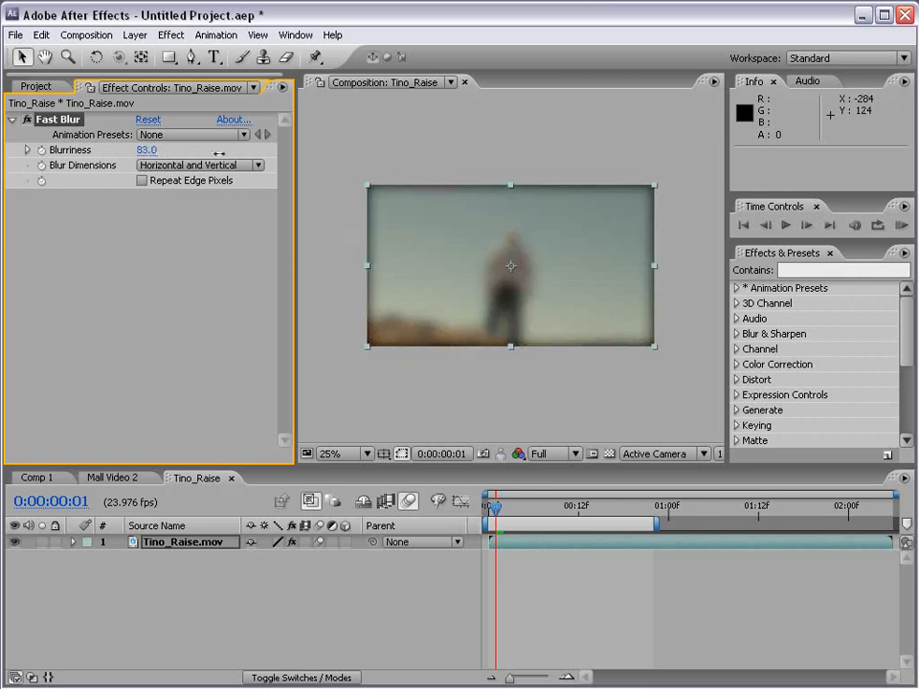
pyautogui.click(142, 180)
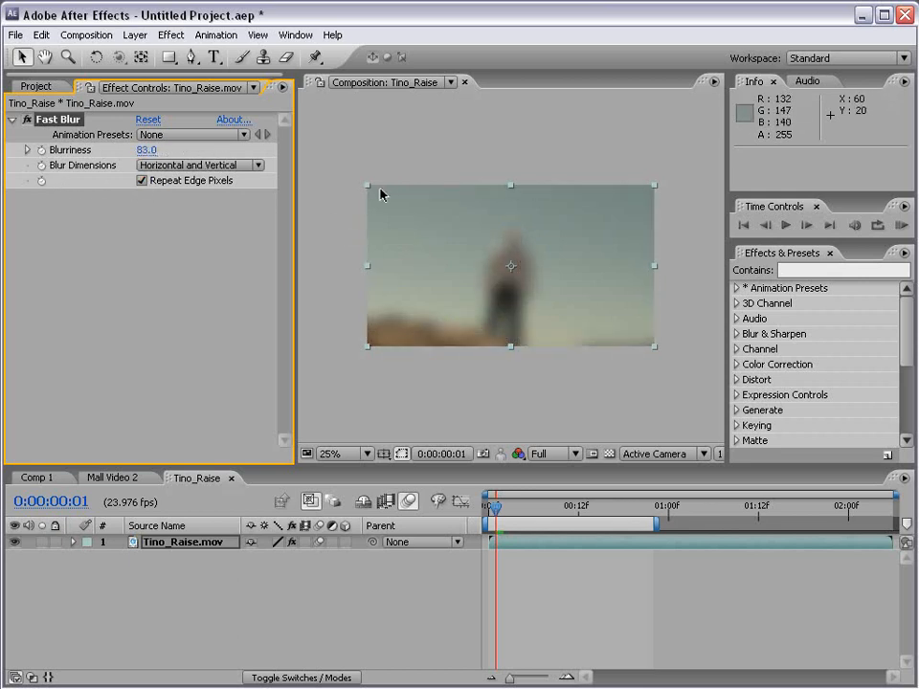
# Step: Keyframe the Fast Blur Blurriness at 0:00:00:00, leaving no Blurriness keyframe at 0:00:00:01
pyautogui.click(41, 151)
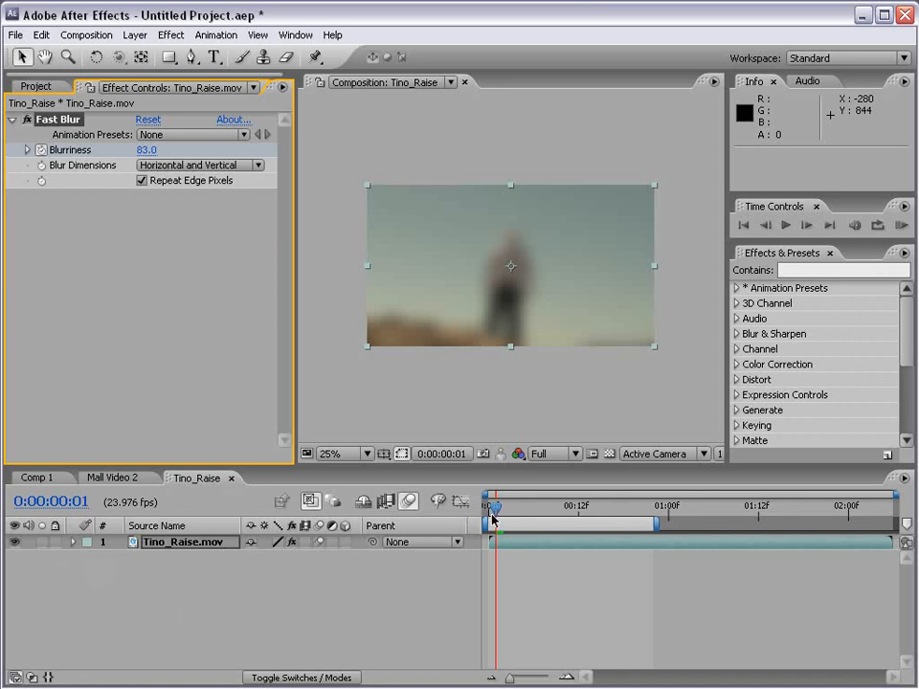
pyautogui.click(41, 150)
pyautogui.moveTo(499, 507); pyautogui.dragTo(487, 507)
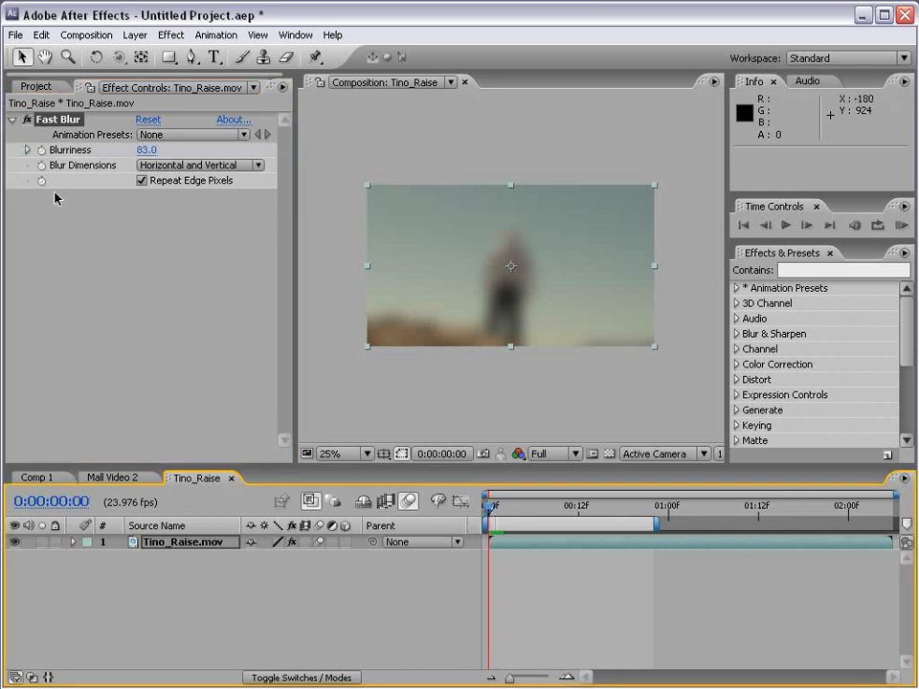
pyautogui.click(41, 150)
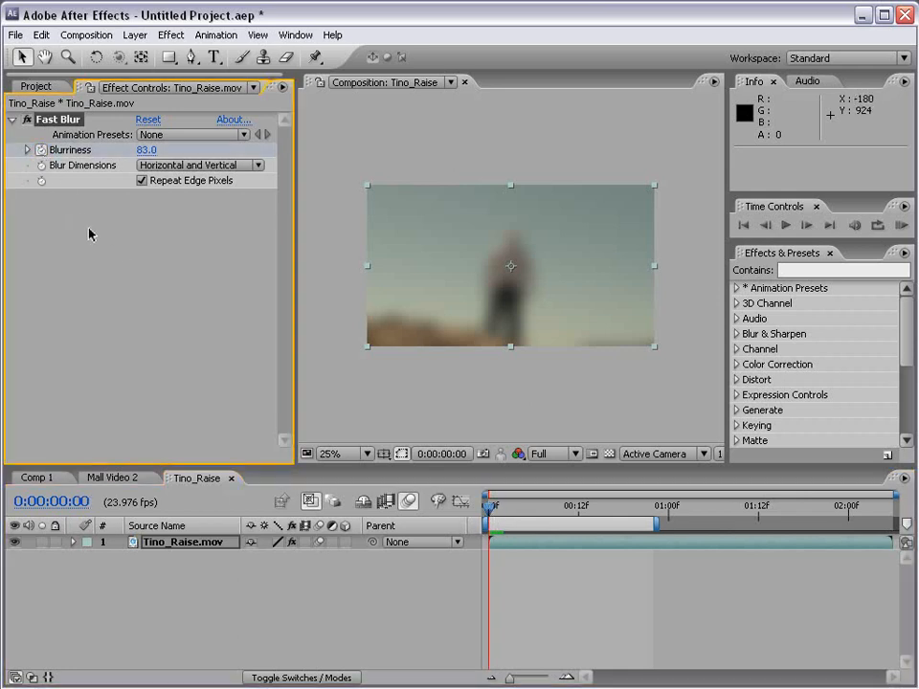
# Step: Add a Fast Blur Blurriness keyframe of 0 at 0:00:00:12 and scrub through the clip to preview the blur animation
pyautogui.moveTo(490, 507); pyautogui.dragTo(578, 507)
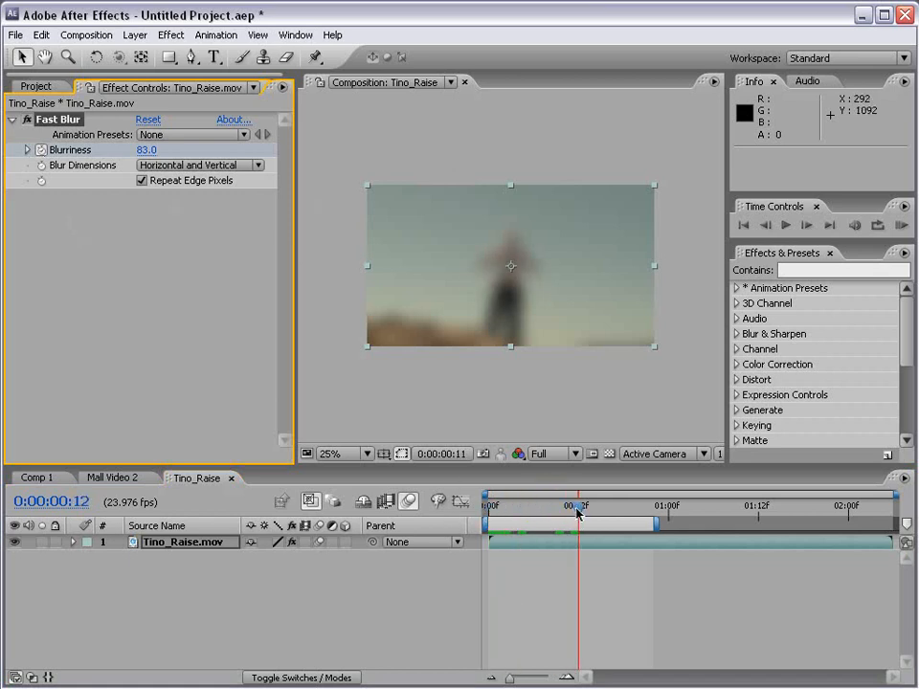
pyautogui.click(145, 150)
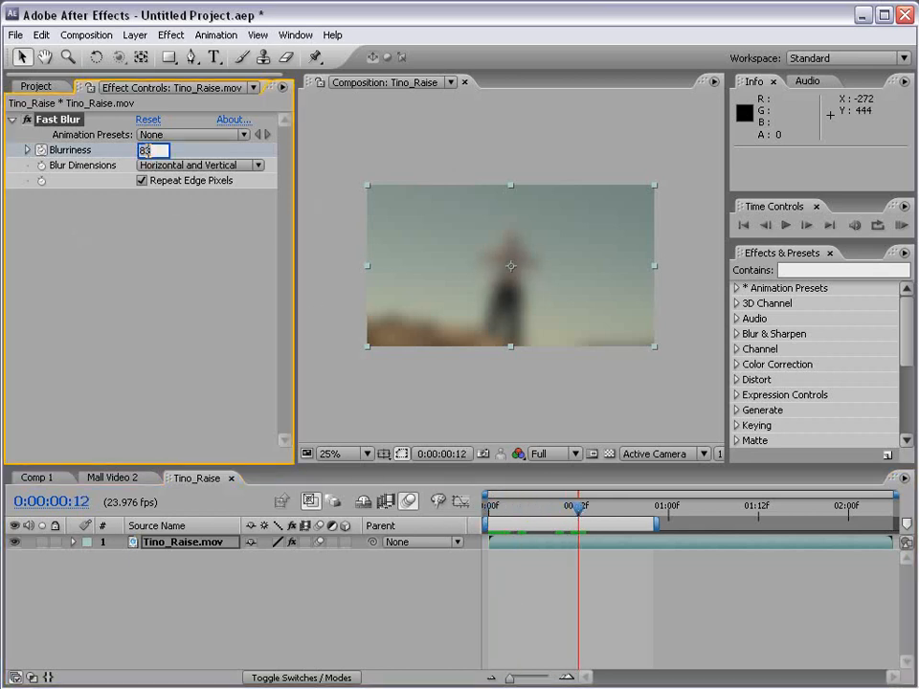
pyautogui.write('0')
pyautogui.press('Return')
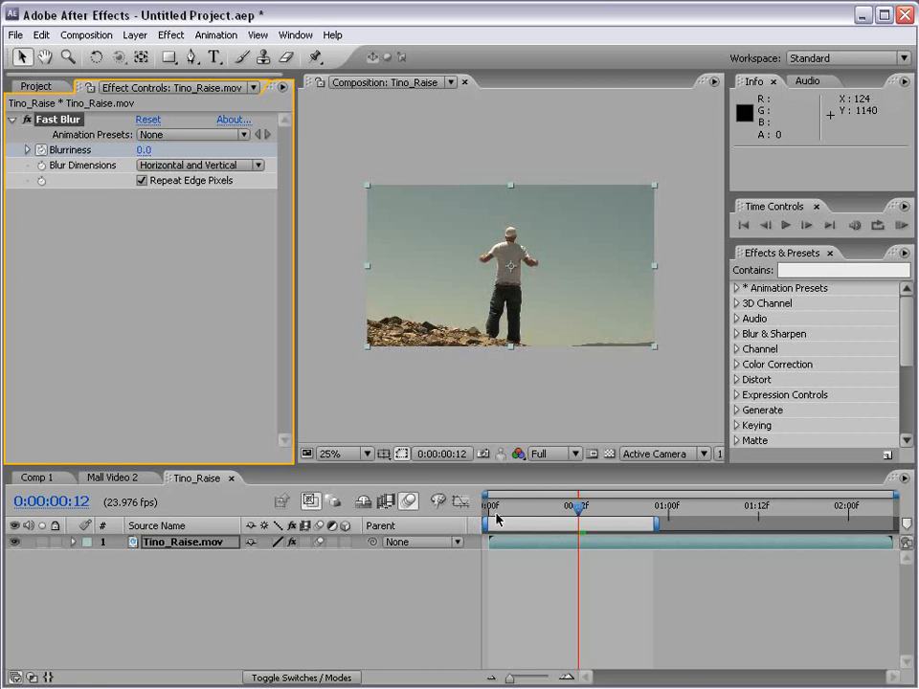
pyautogui.moveTo(493, 507); pyautogui.dragTo(552, 562)
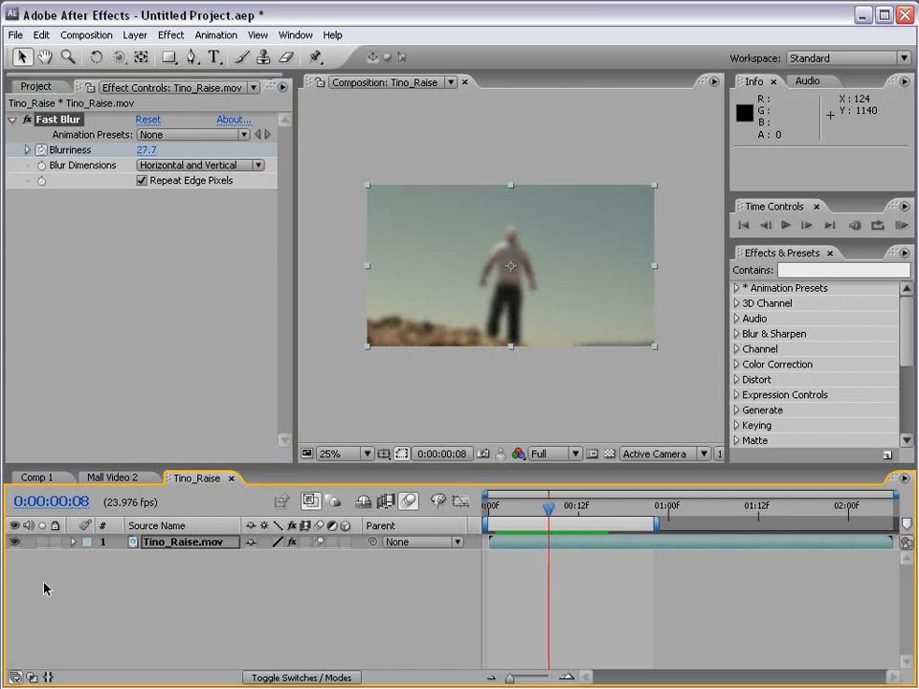
# Step: Inspect the Fast Blur Blurriness keyframes inside the expanded Tino_Raise.mov layer, and collapse the layer
pyautogui.click(72, 542)
pyautogui.click(88, 558)
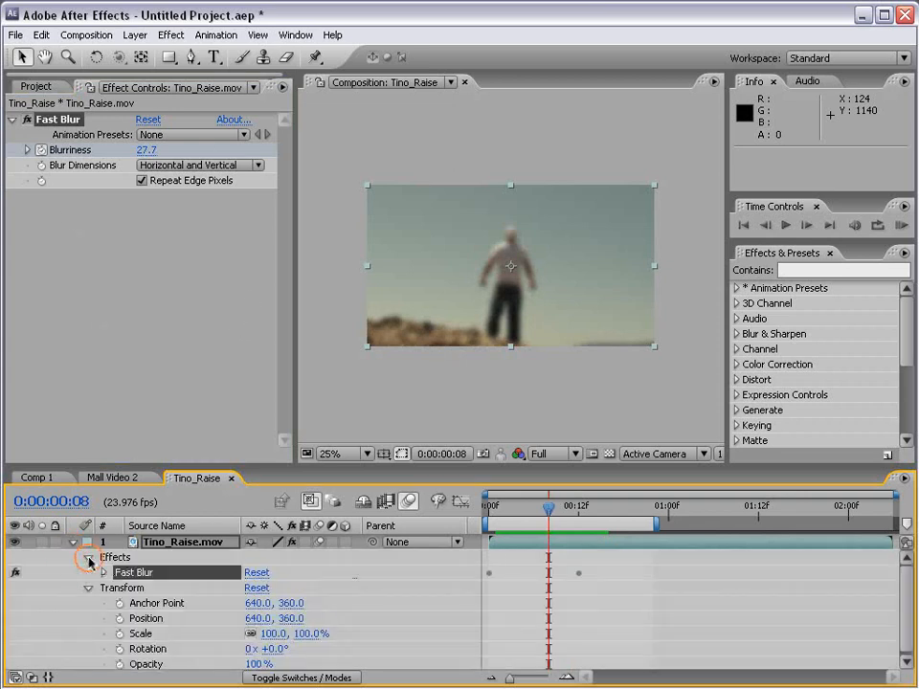
pyautogui.click(103, 573)
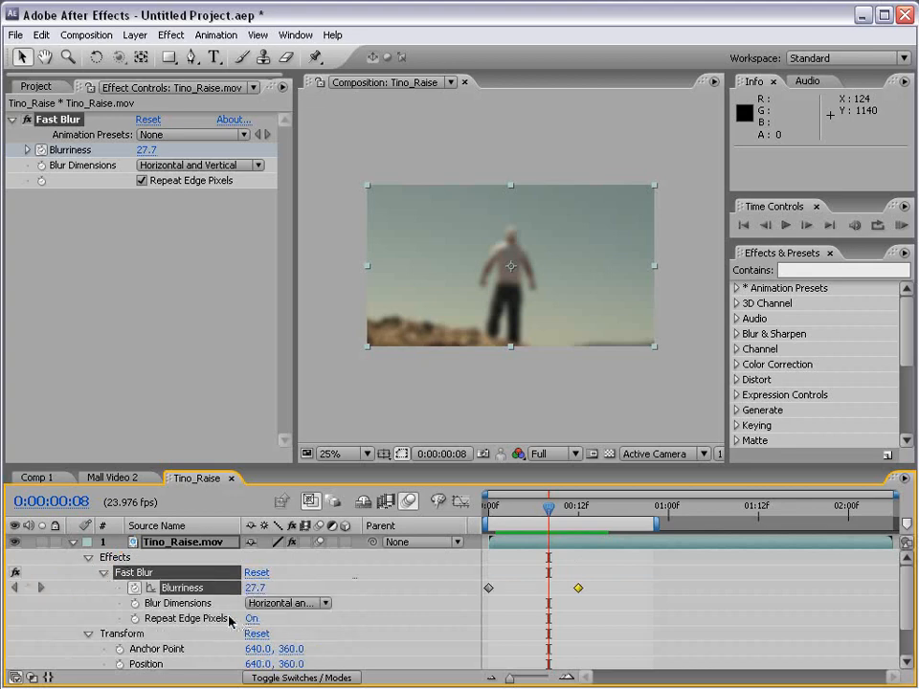
pyautogui.click(579, 601)
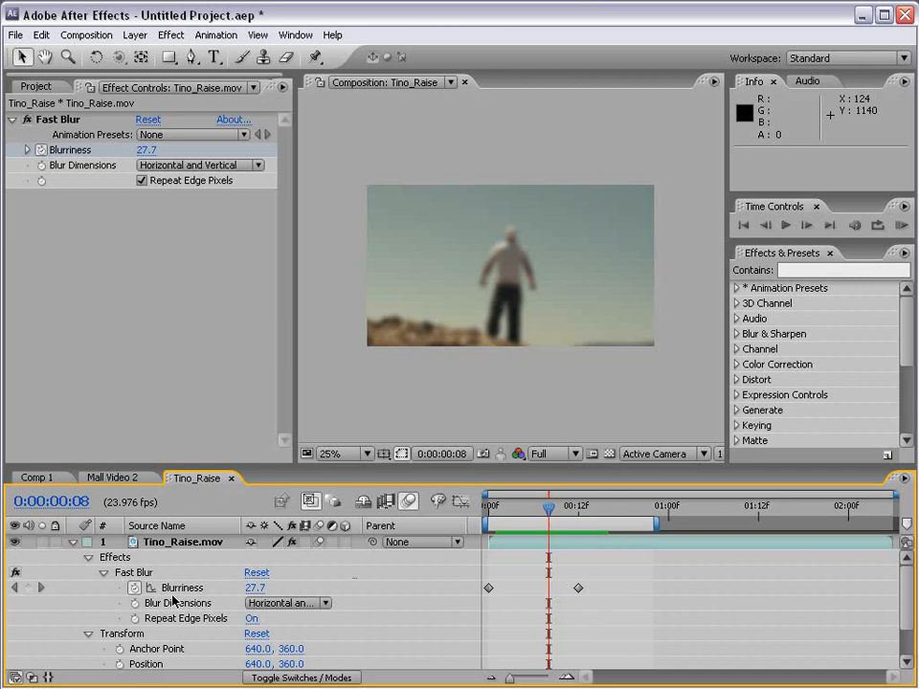
pyautogui.click(72, 541)
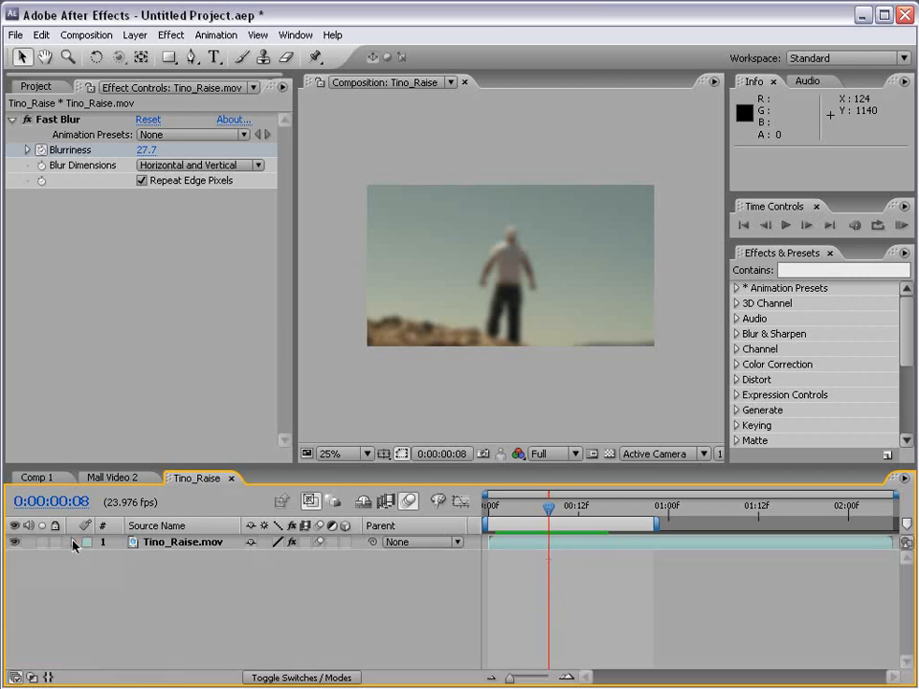
# Step: Show Tino_Raise.mov's keyframed properties plus Opacity, and keyframe Opacity at 100% at 0:00:00:08 and 66% at 0:00:00:00
pyautogui.click(175, 543)
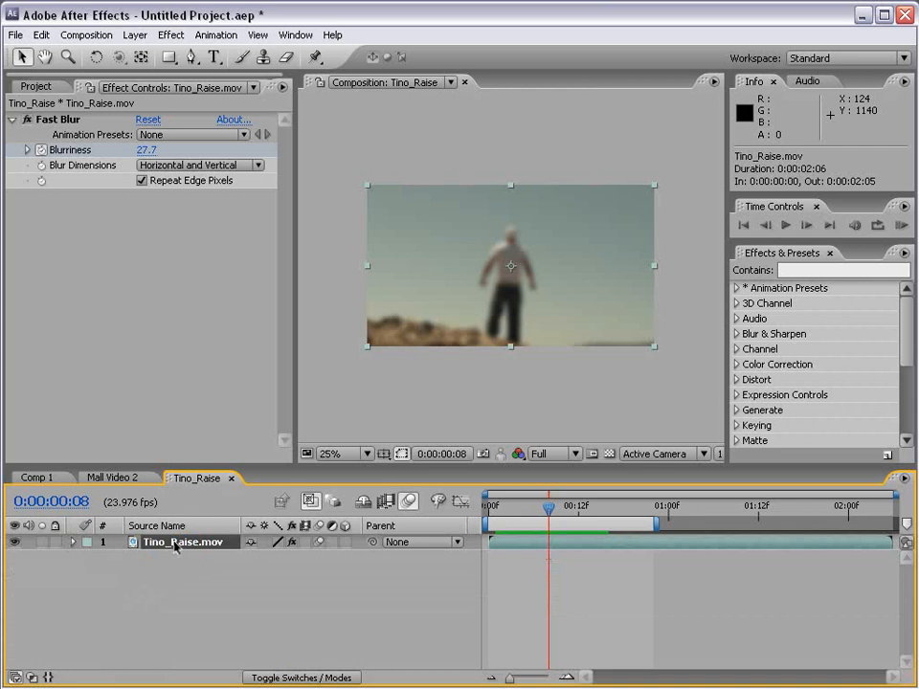
pyautogui.press('u')
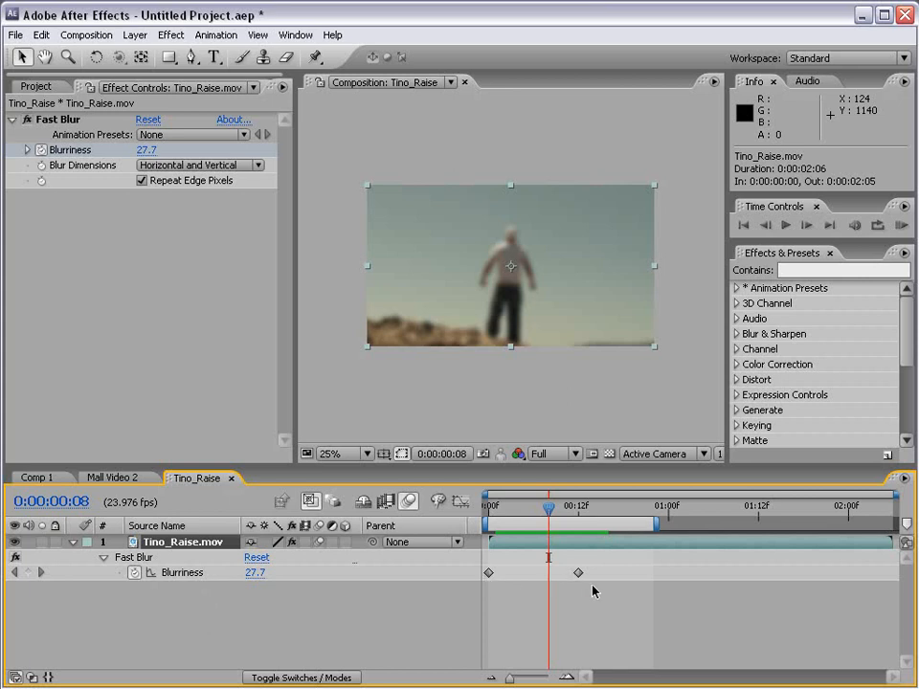
pyautogui.hotkey('shift', 't')
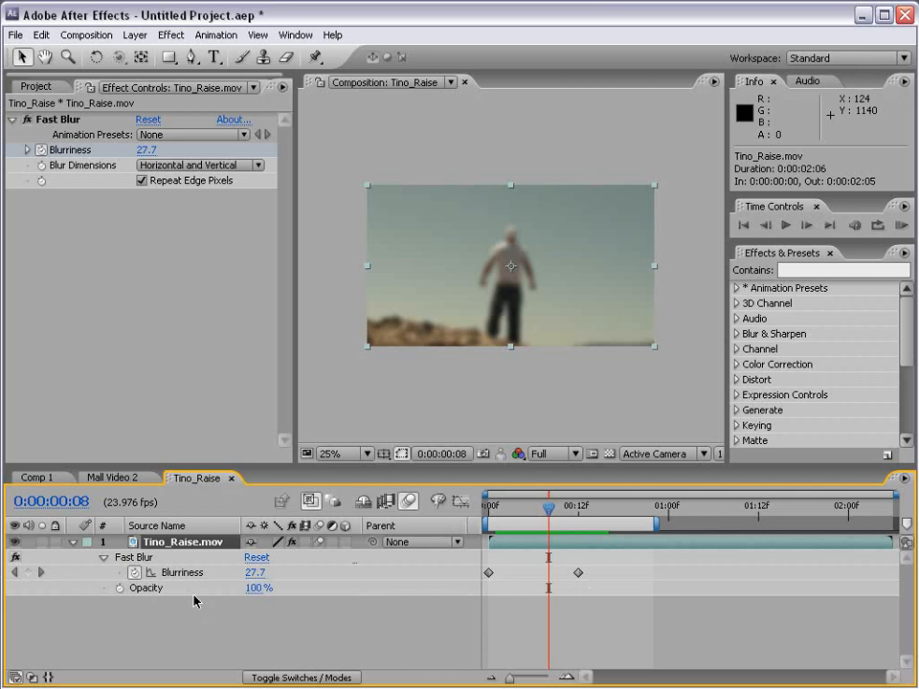
pyautogui.click(120, 588)
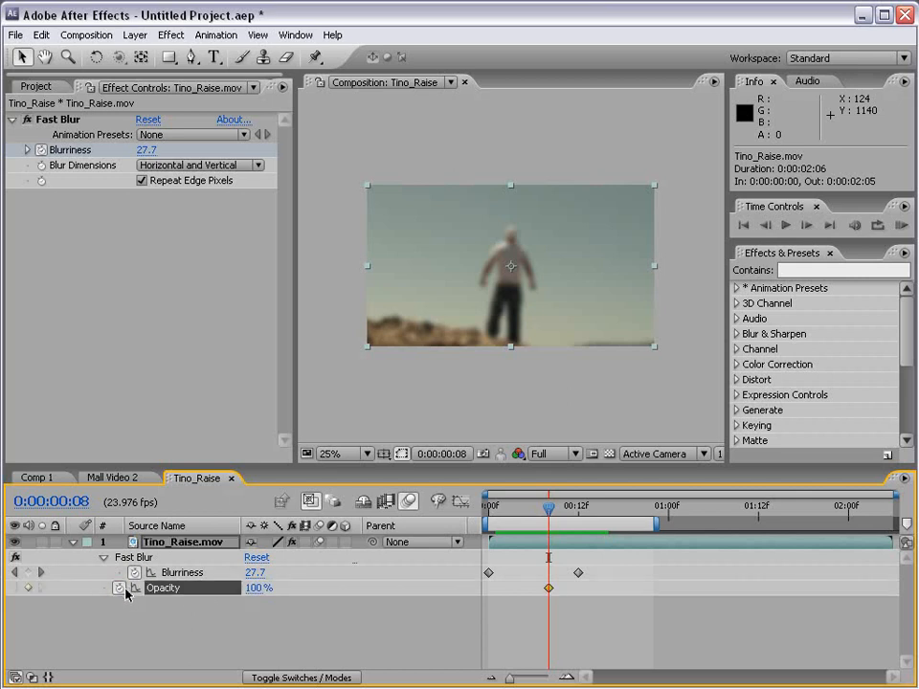
pyautogui.moveTo(533, 513); pyautogui.dragTo(483, 514)
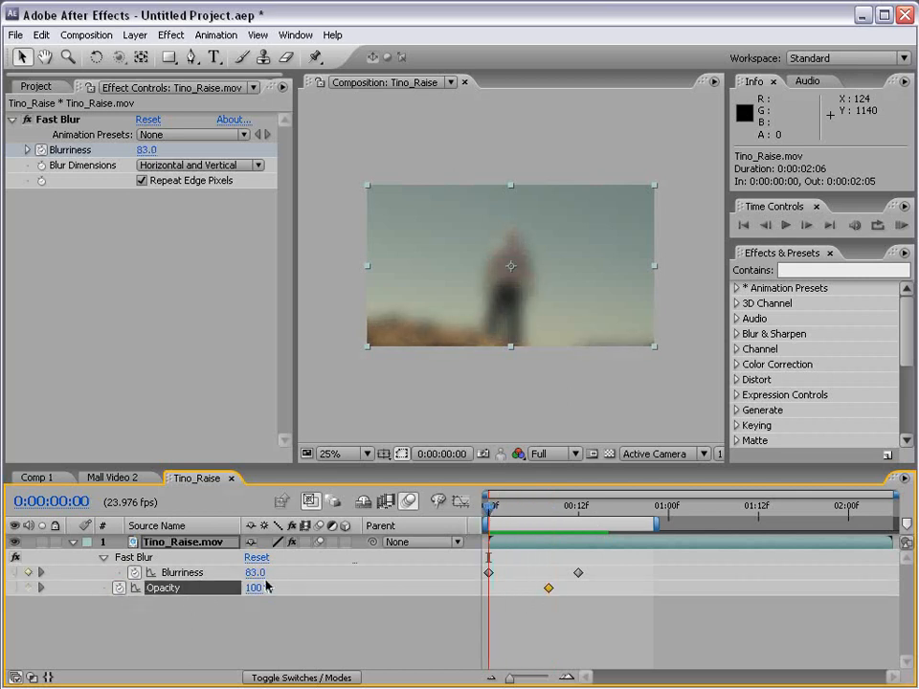
pyautogui.moveTo(262, 585); pyautogui.dragTo(245, 586)
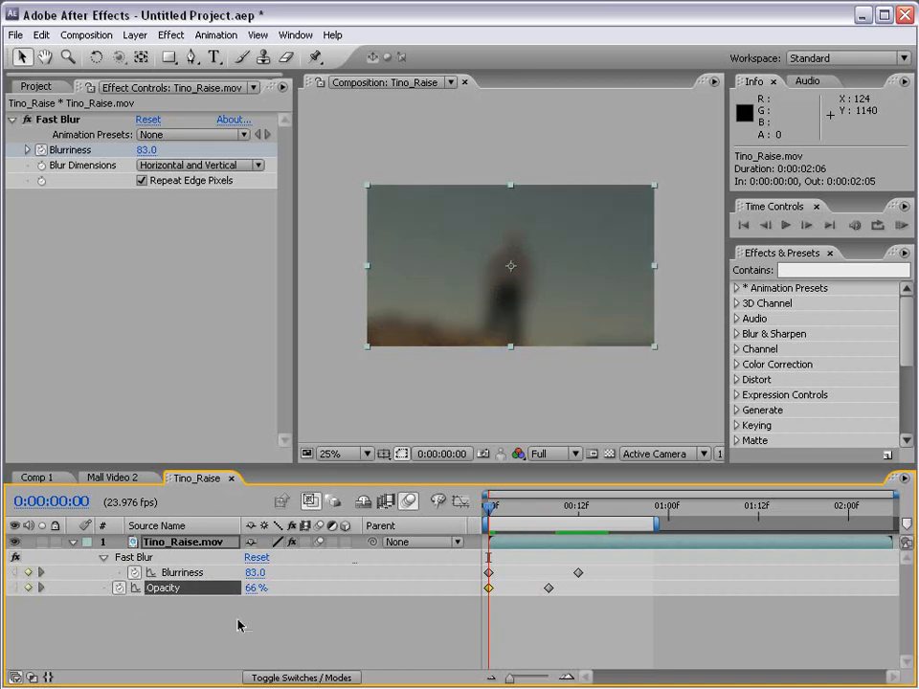
# Step: Collapse the Tino_Raise.mov layer and reveal only its keyframed properties, Blurriness and Opacity
pyautogui.click(72, 541)
pyautogui.click(190, 545)
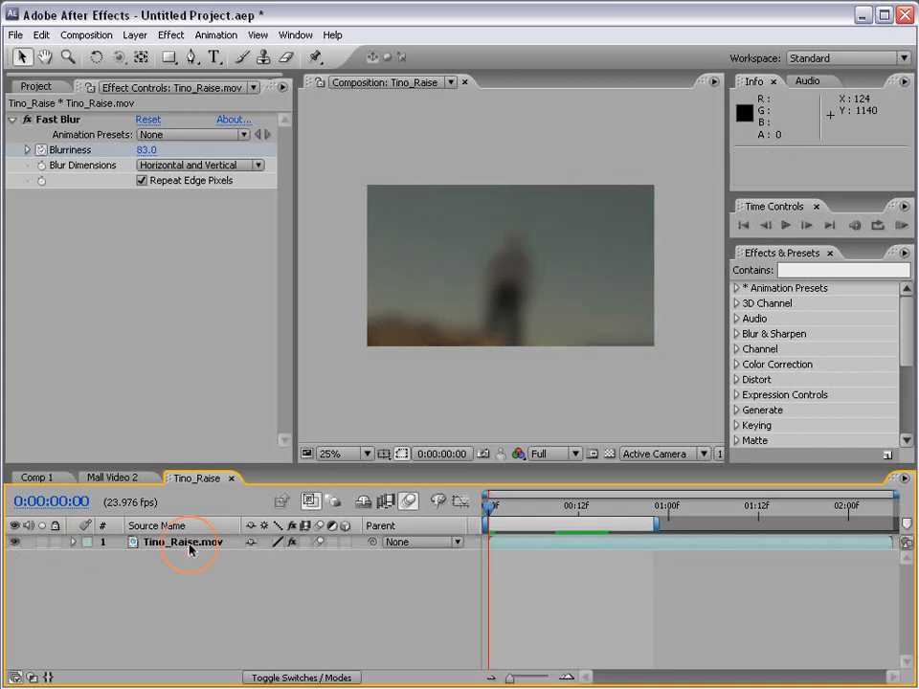
pyautogui.press('u')
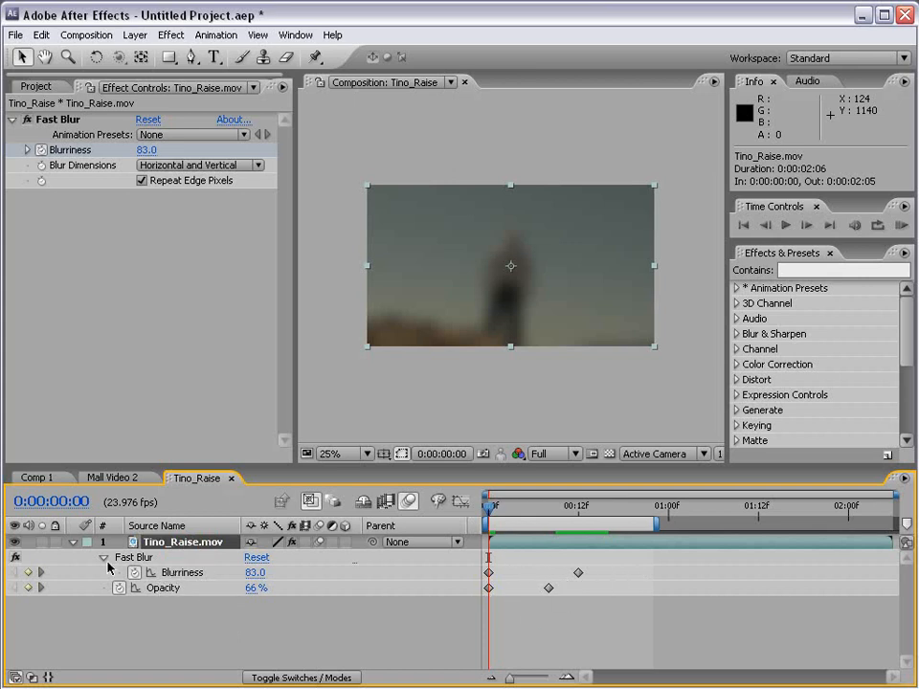
# Step: Show Position alongside the keyframed properties, set its X value to 758.0 without keyframing it, and collapse the layer
pyautogui.hotkey('shift', 'p')
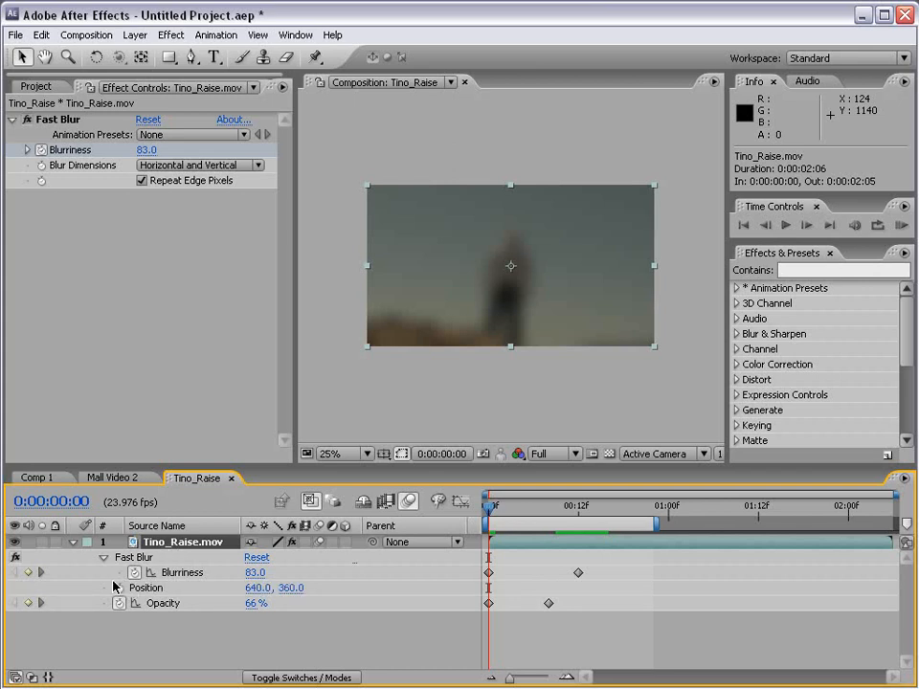
pyautogui.moveTo(256, 588); pyautogui.dragTo(362, 586)
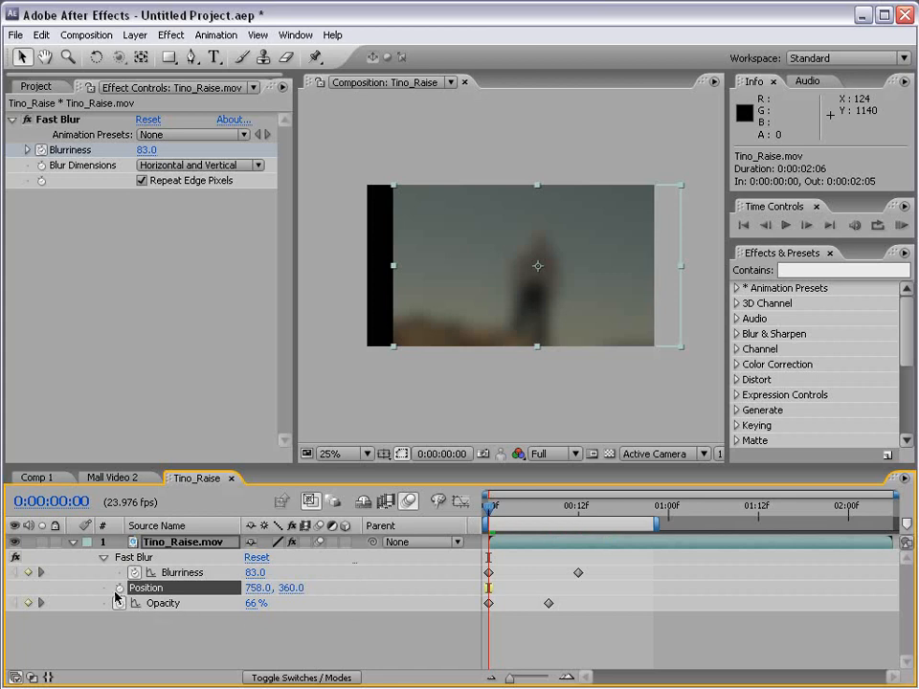
pyautogui.click(73, 543)
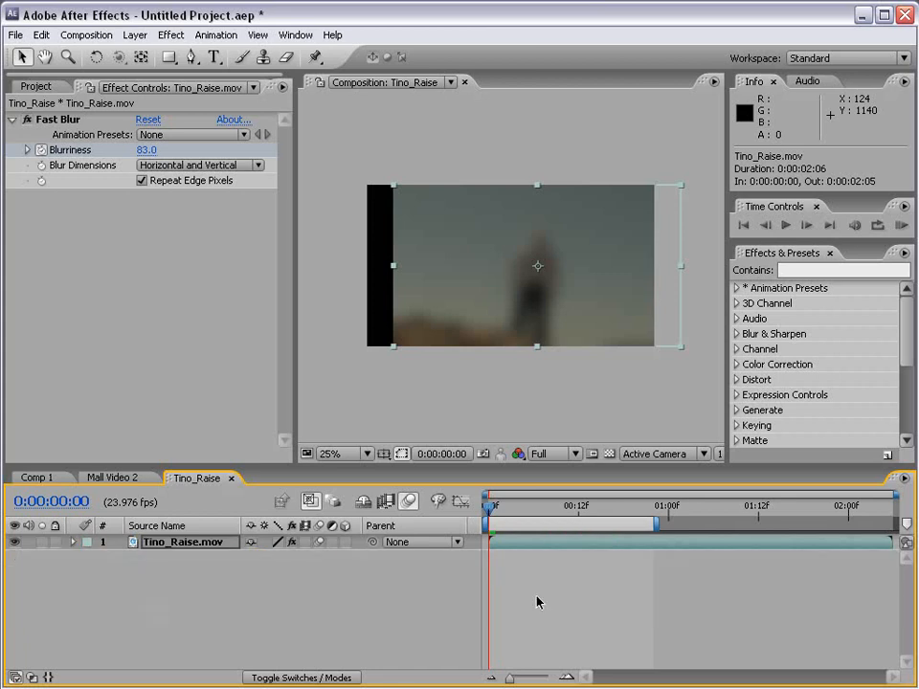
# Step: Compare the Tino_Raise.mov layer's keyframed-only properties with all of its modified properties
pyautogui.click(509, 553)
pyautogui.press('u')
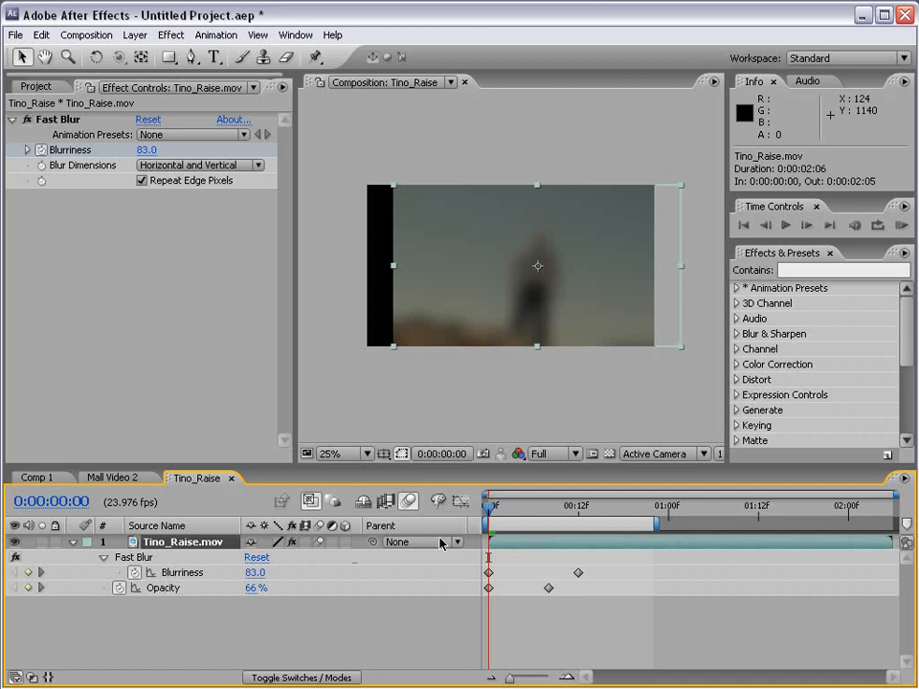
pyautogui.press('u')
pyautogui.press('u')
pyautogui.press('u')
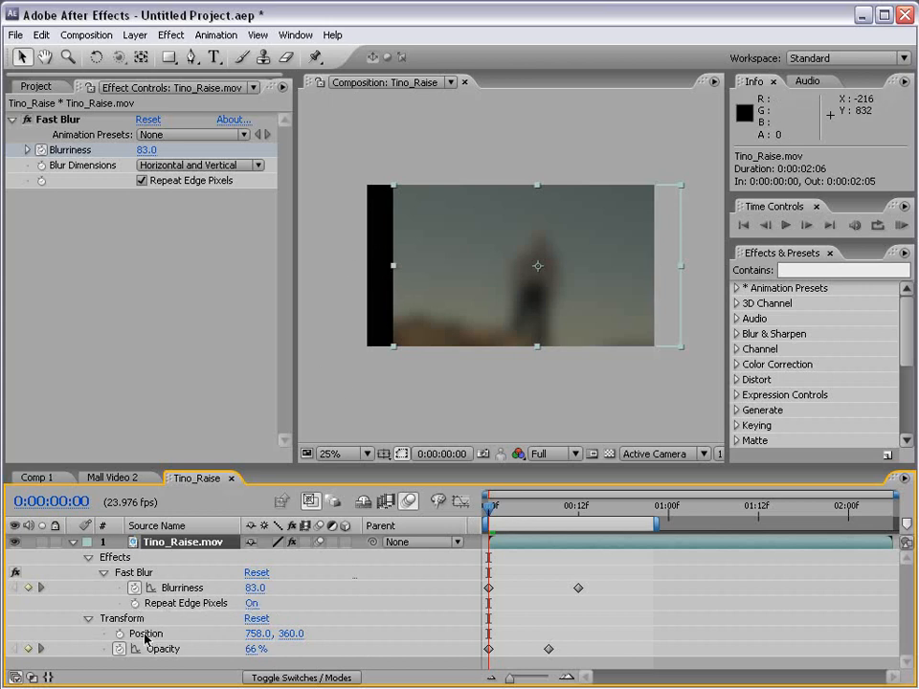
# Step: Remove all Blurriness and Opacity keyframes from Tino_Raise.mov and reset its Transform properties
pyautogui.click(135, 588)
pyautogui.click(120, 648)
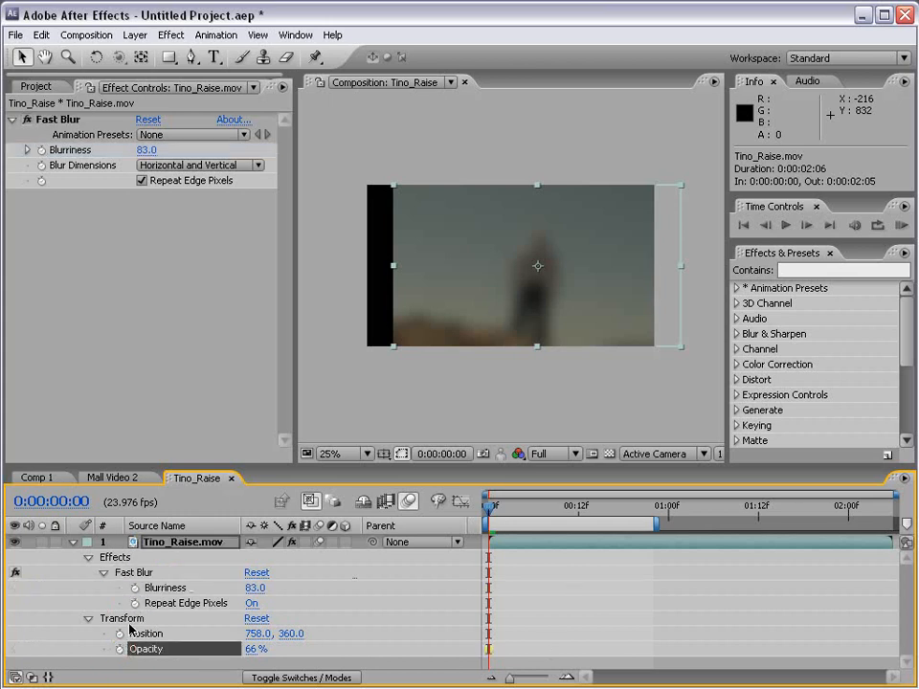
pyautogui.click(257, 619)
# Step: Delete the Fast Blur effect from Tino_Raise.mov and collapse the layer
pyautogui.click(52, 120)
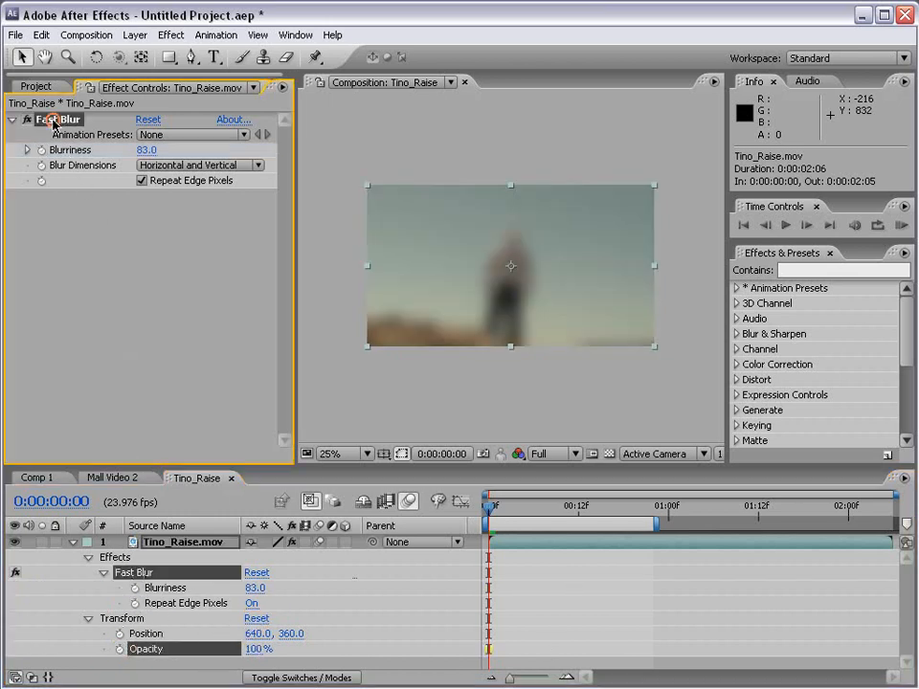
pyautogui.press('Delete')
pyautogui.click(73, 542)
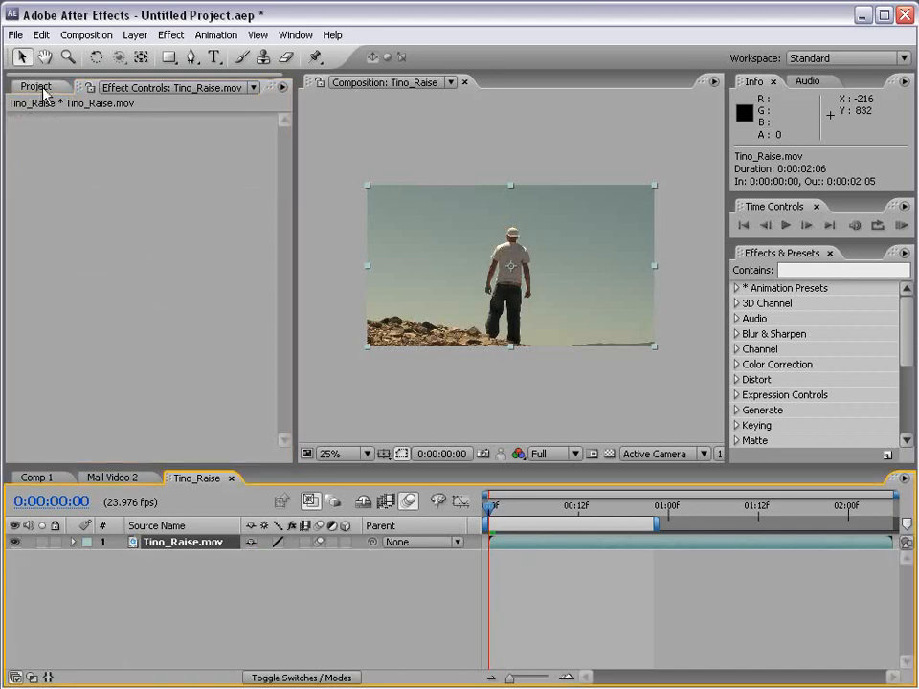
# Step: Add cloud.jpg from the project's Images folder to the Tino_Raise composition, above Tino_Raise.mov
pyautogui.click(39, 87)
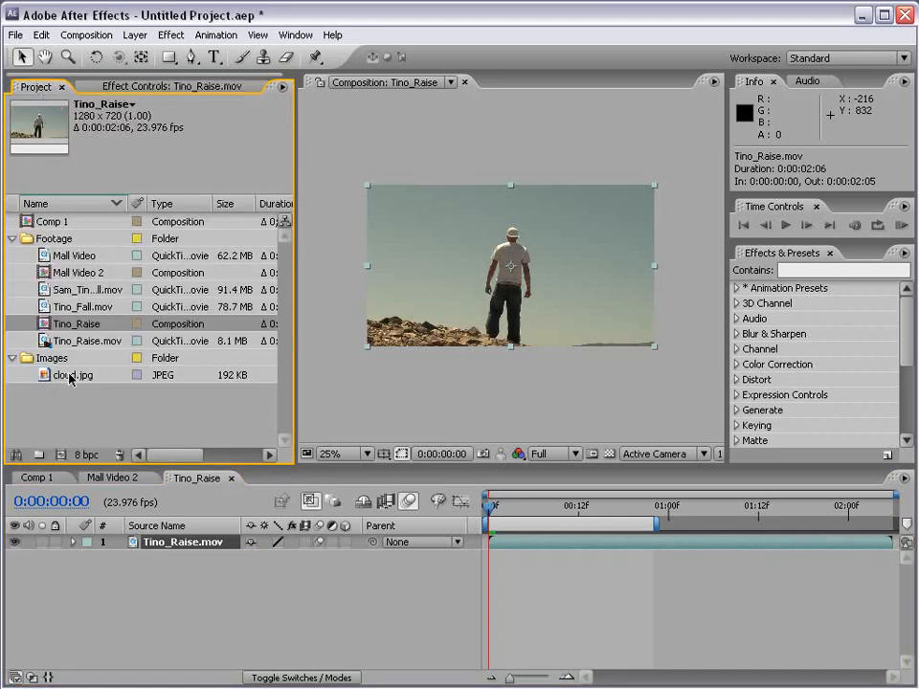
pyautogui.click(70, 376)
pyautogui.moveTo(70, 378); pyautogui.dragTo(508, 265)
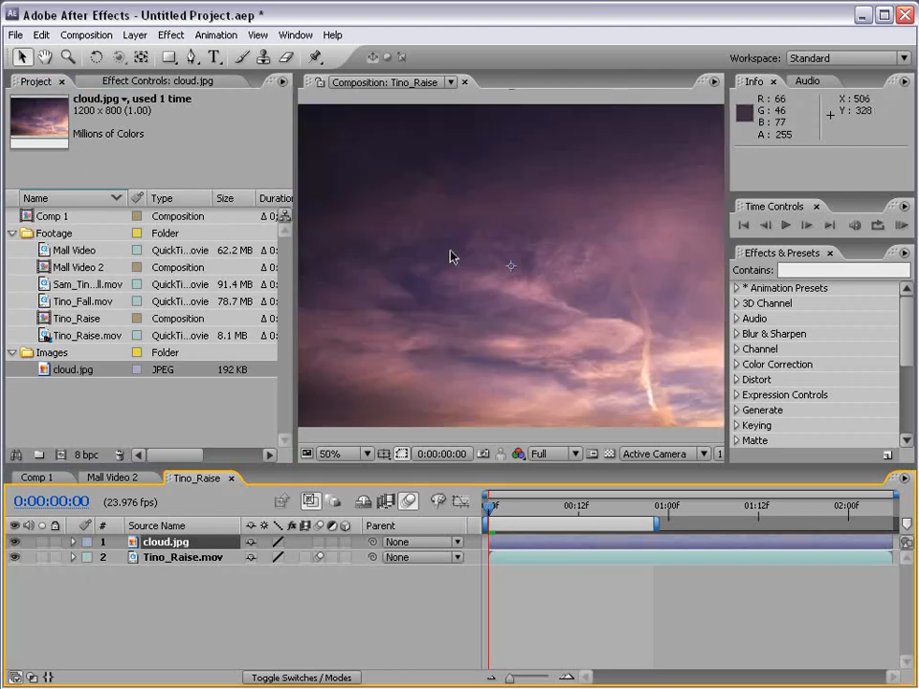
# Step: View the composition maximized at 50% and scale the cloud.jpg layer up until it covers the whole frame
pyautogui.press('.')
pyautogui.press('`')
pyautogui.press('`')
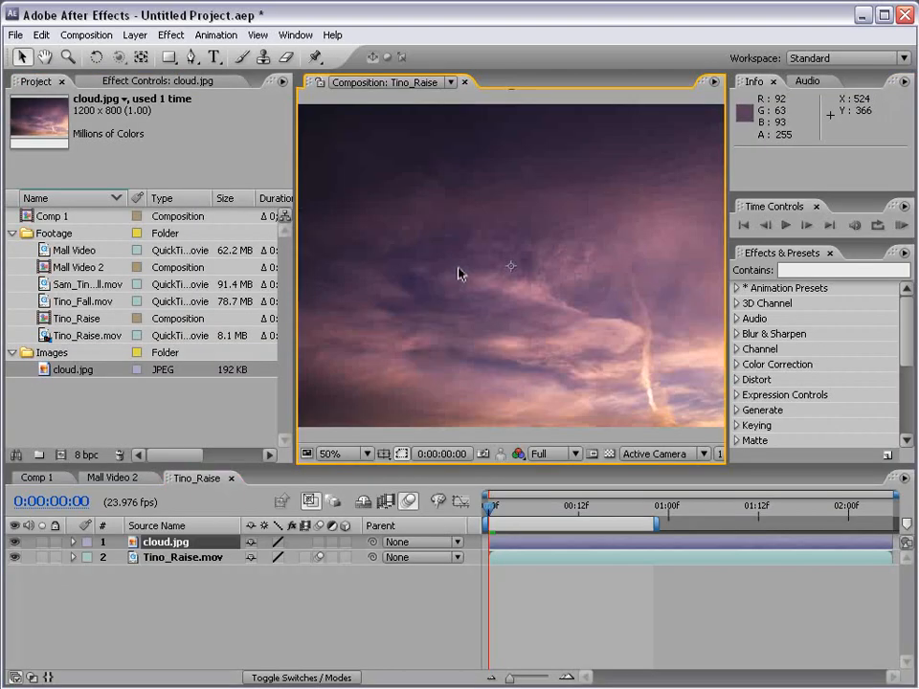
pyautogui.press('`')
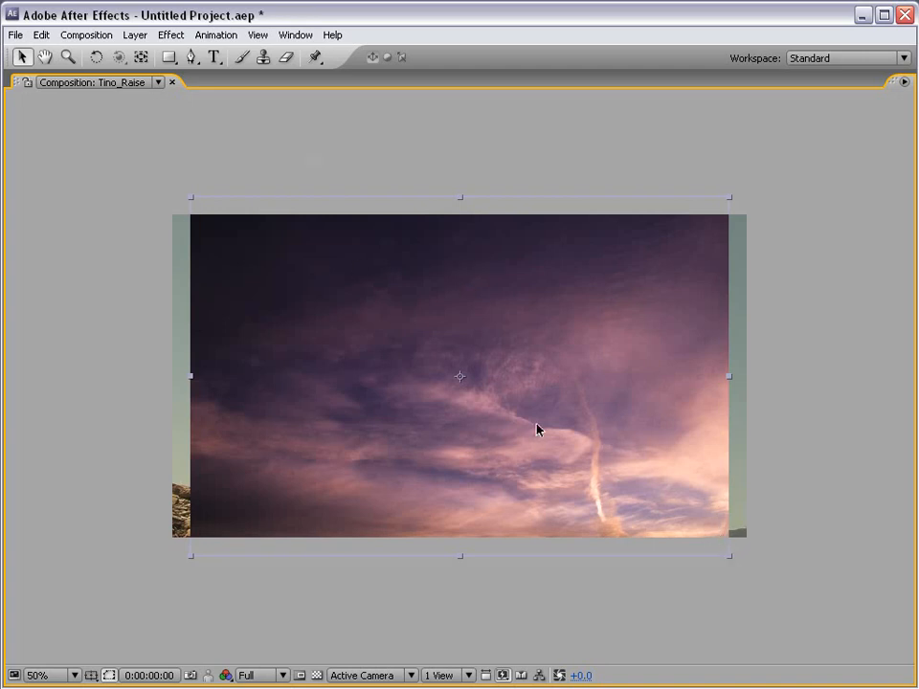
pyautogui.moveTo(727, 559); pyautogui.dragTo(794, 599)
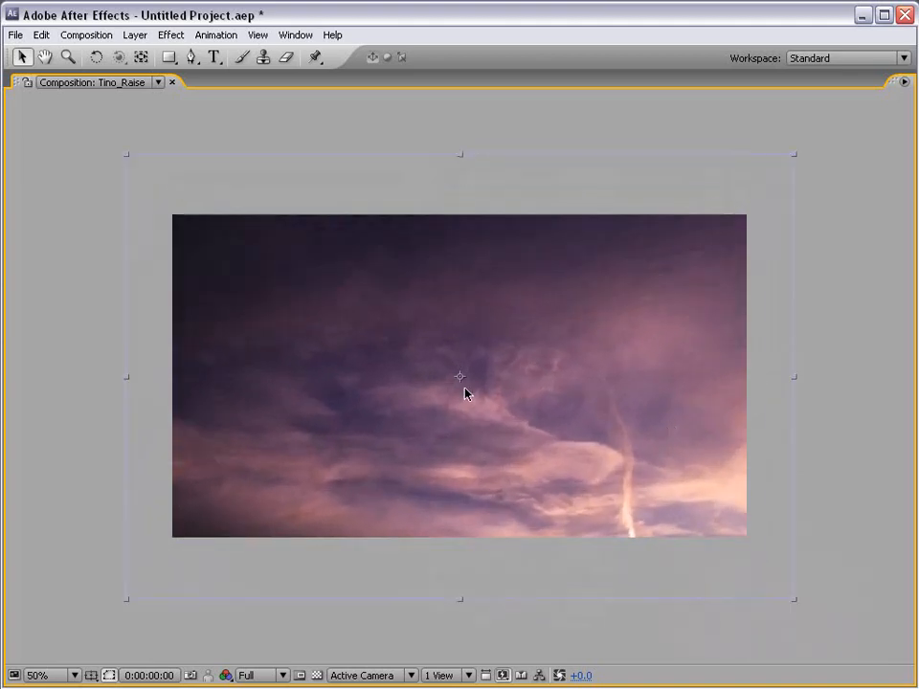
# Step: Try rotating the cloud.jpg layer freehand with the Rotation tool, undo the rotation, and return to the Selection tool
pyautogui.click(96, 57)
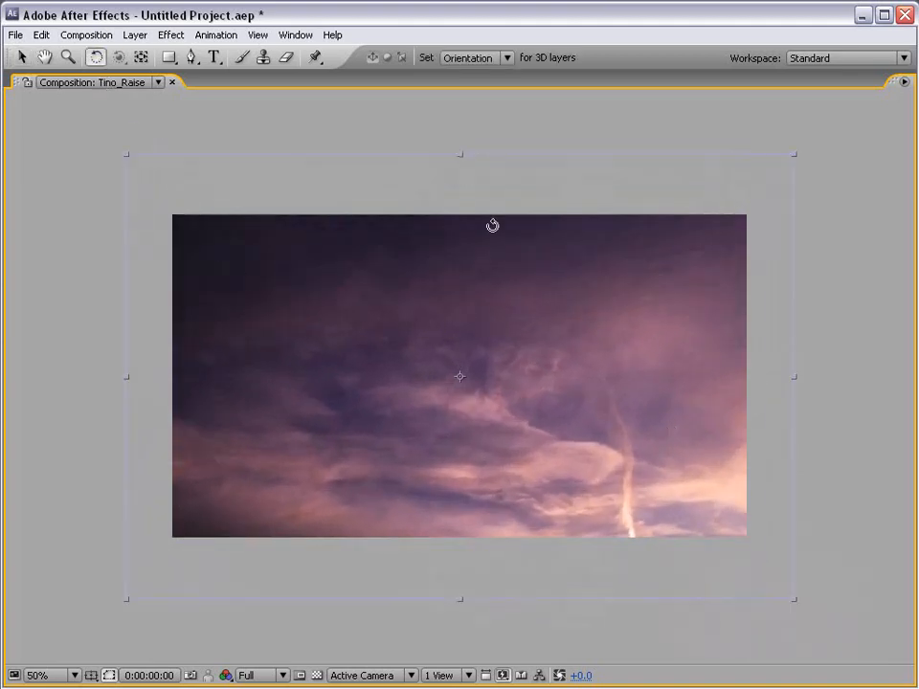
pyautogui.moveTo(492, 224); pyautogui.dragTo(419, 377)
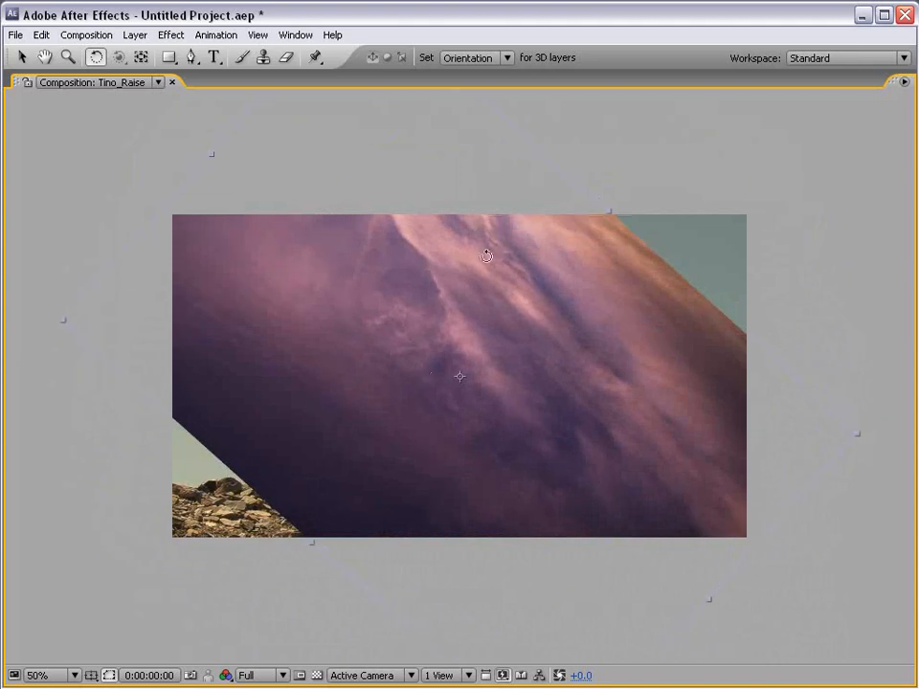
pyautogui.hotkey('ctrl', 'z')
pyautogui.press('v')
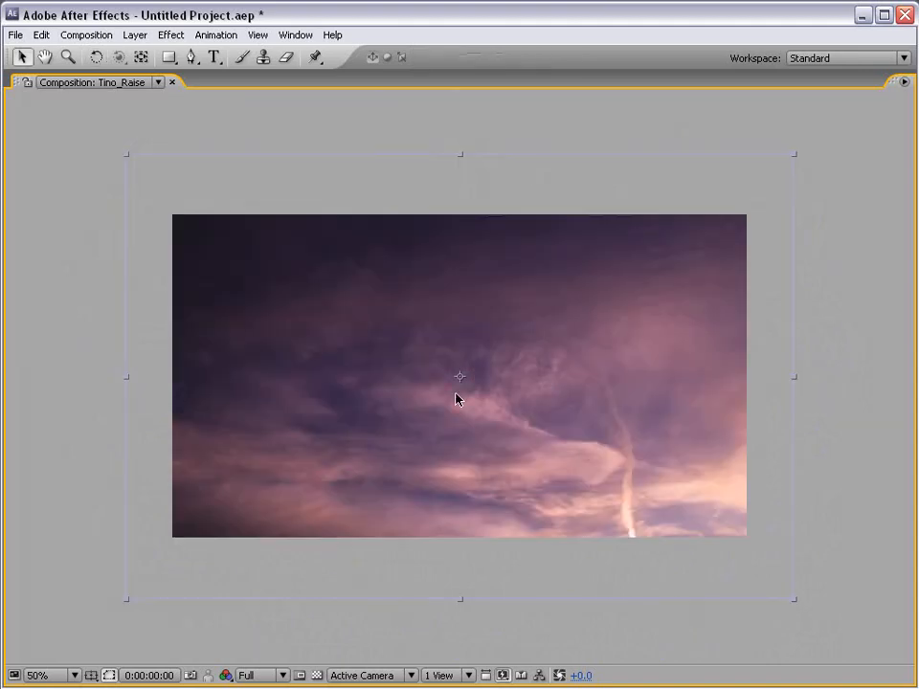
# Step: Restore the composition view to the normal workspace layout and select the cloud.jpg layer
pyautogui.press('`')
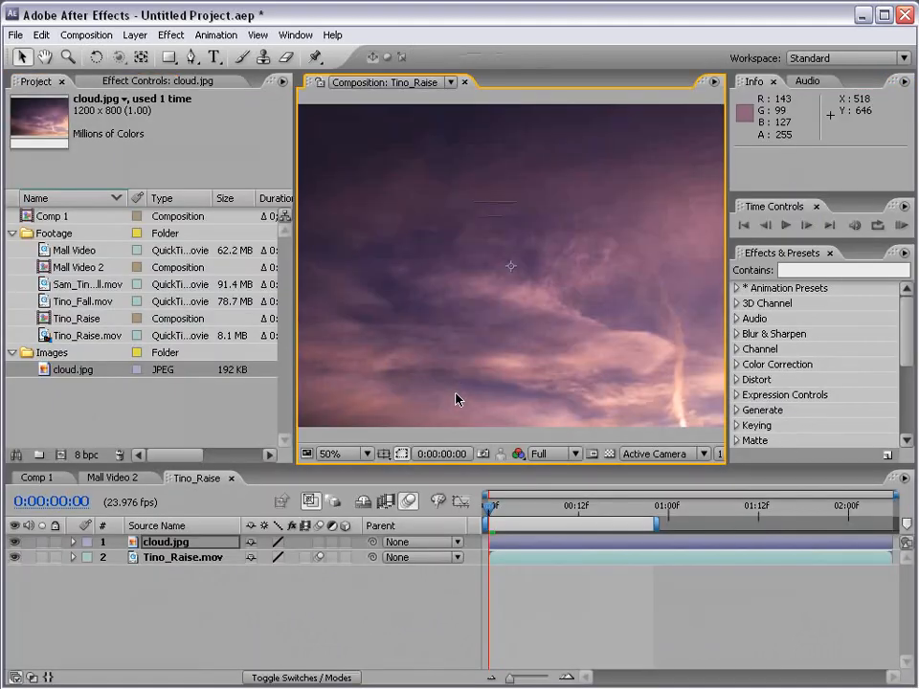
pyautogui.click(166, 561)
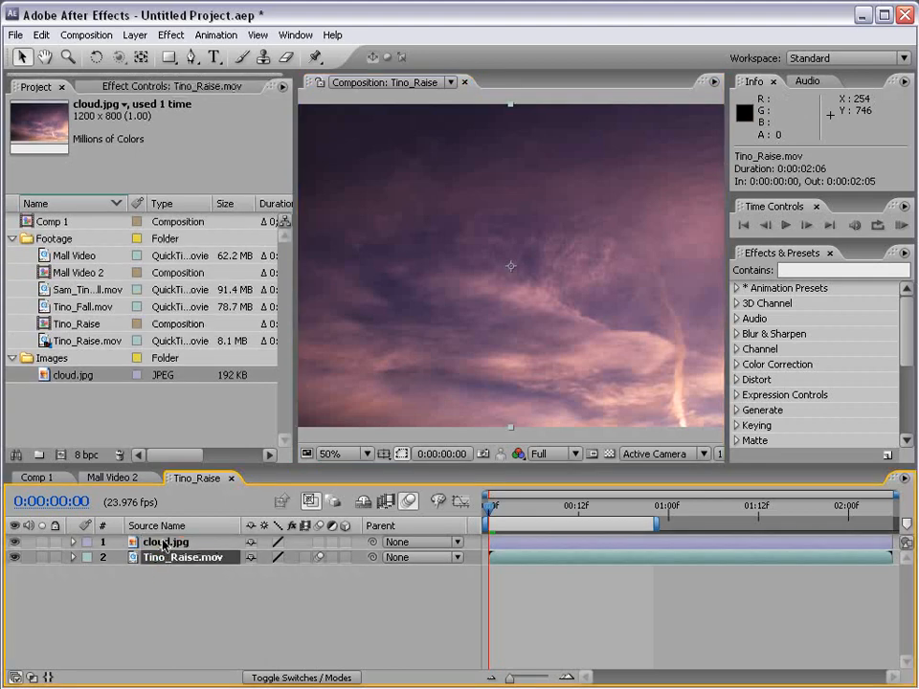
pyautogui.click(165, 543)
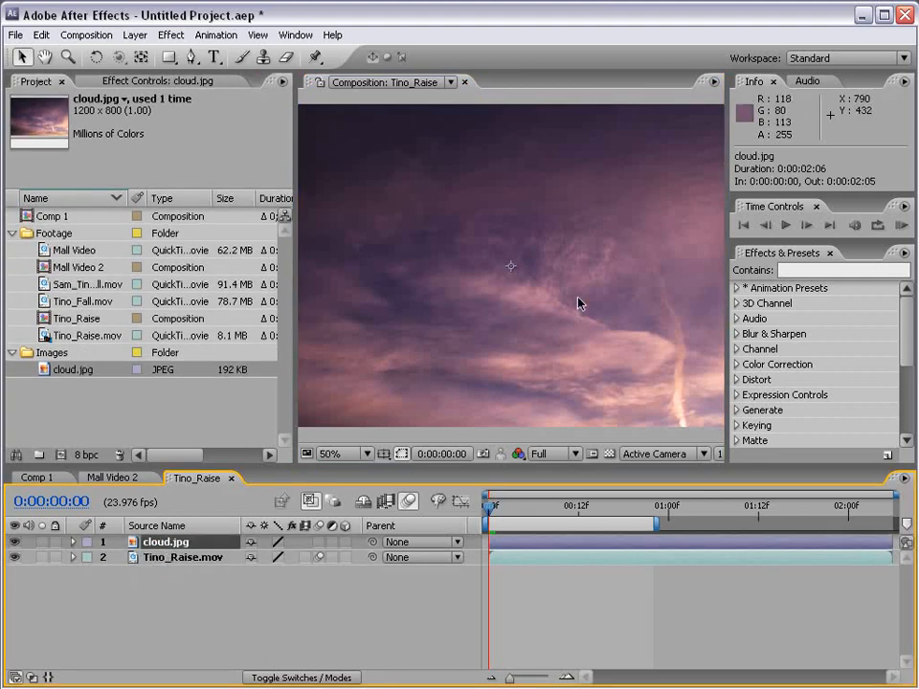
# Step: Move the cloud.jpg layer toward the frame's lower-right corner and stack it beneath Tino_Raise.mov
pyautogui.press(',')
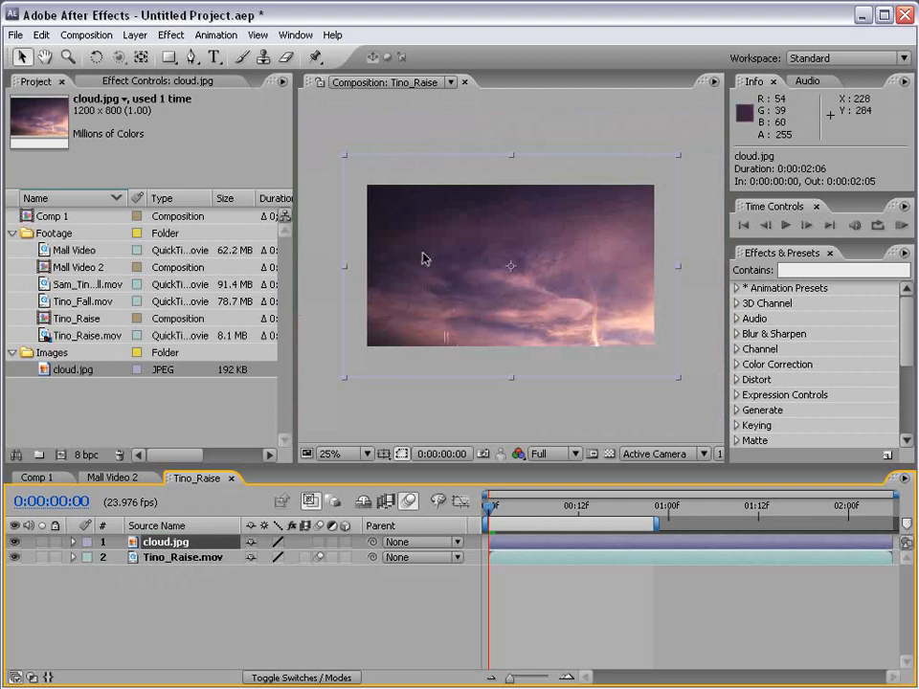
pyautogui.moveTo(415, 215); pyautogui.dragTo(494, 281)
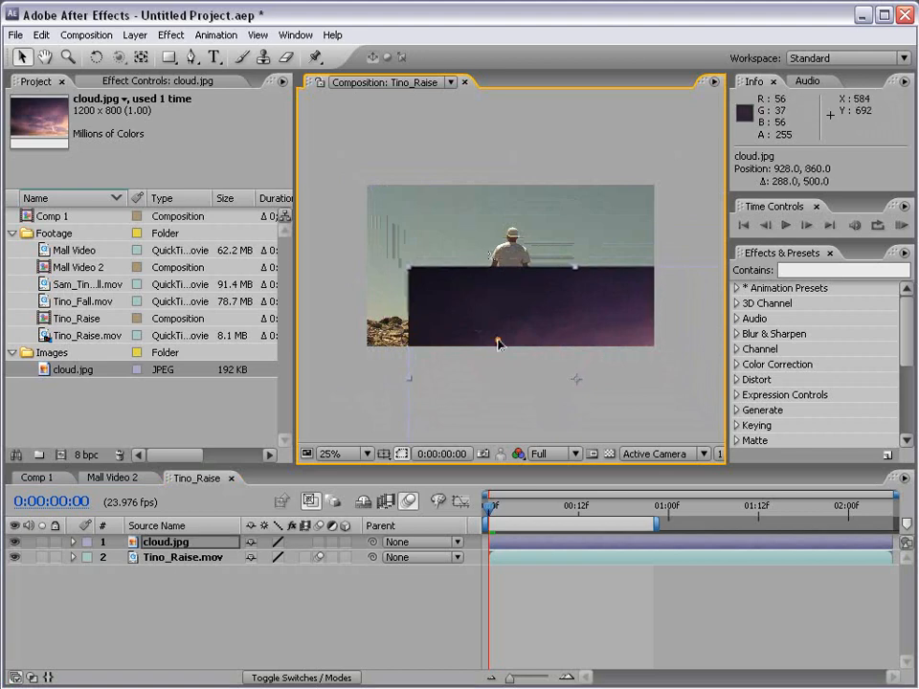
pyautogui.moveTo(498, 343); pyautogui.dragTo(521, 322)
pyautogui.moveTo(158, 542); pyautogui.dragTo(158, 571)
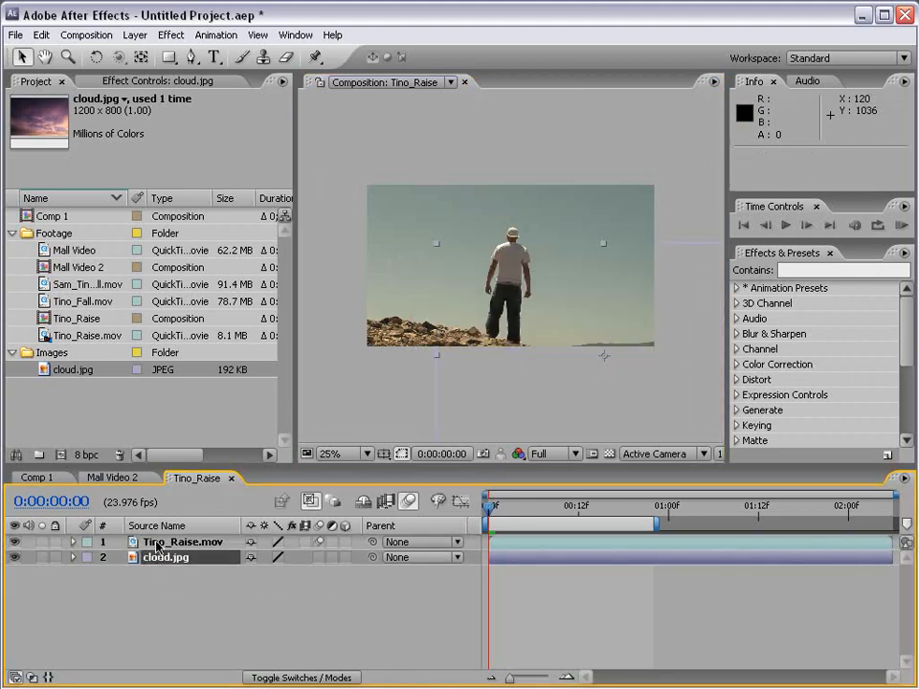
# Step: Offset Tino_Raise.mov to about 296, 220 and cloud.jpg to about 1120, 756, and check the uncovered areas with the transparency grid on and off
pyautogui.moveTo(422, 235); pyautogui.dragTo(352, 203)
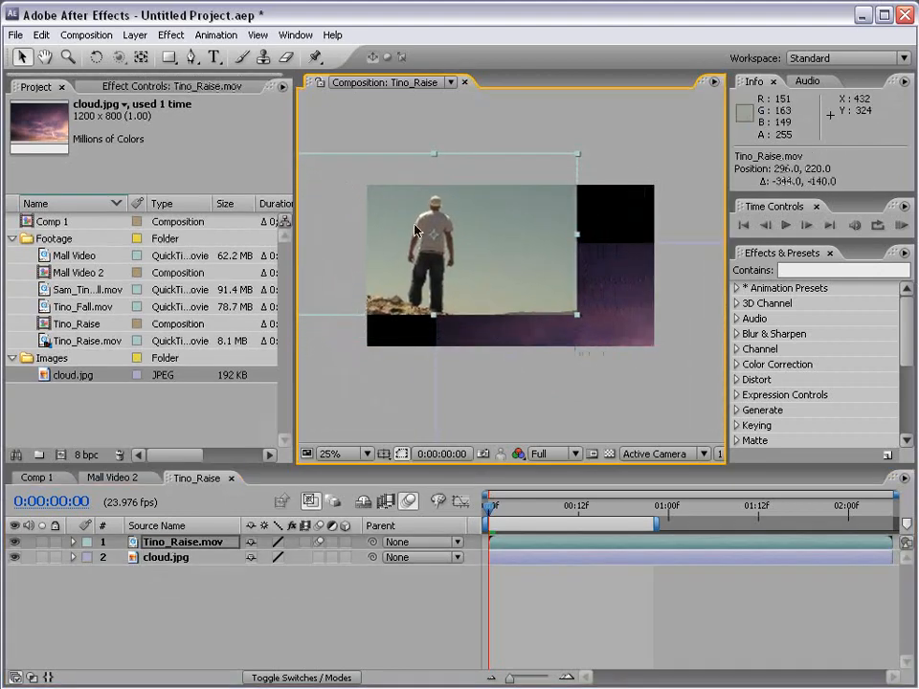
pyautogui.moveTo(543, 361)
pyautogui.mouseDown()
pyautogui.moveTo(563, 375)
pyautogui.moveTo(552, 361)
pyautogui.mouseUp()
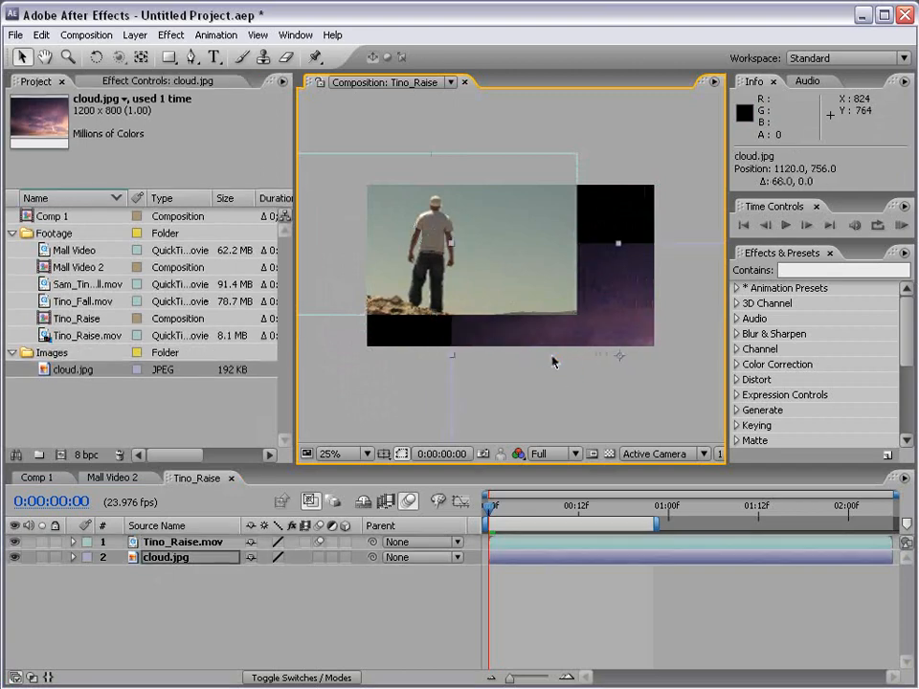
pyautogui.click(608, 453)
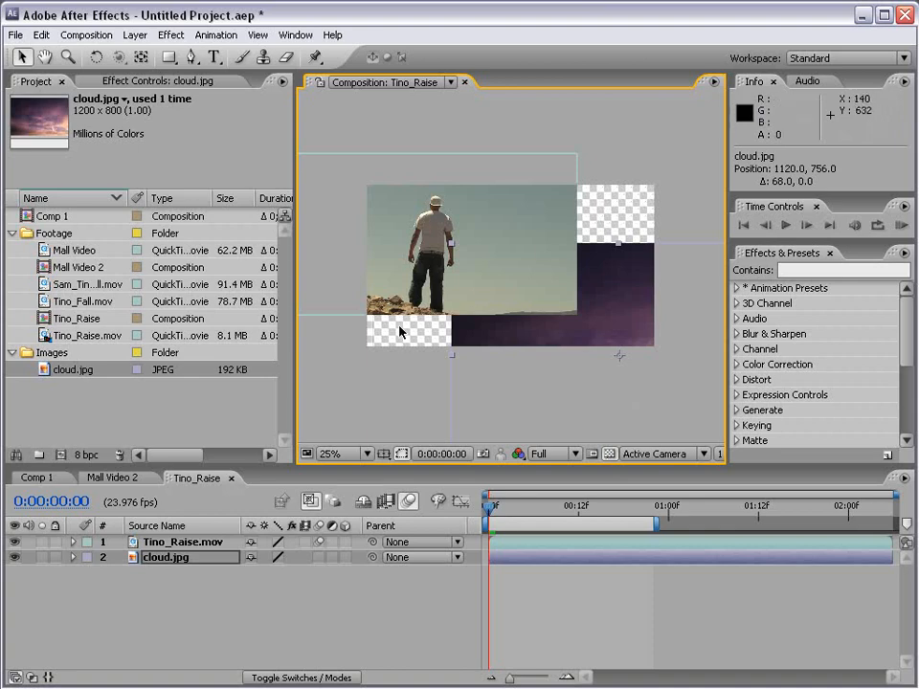
pyautogui.click(607, 455)
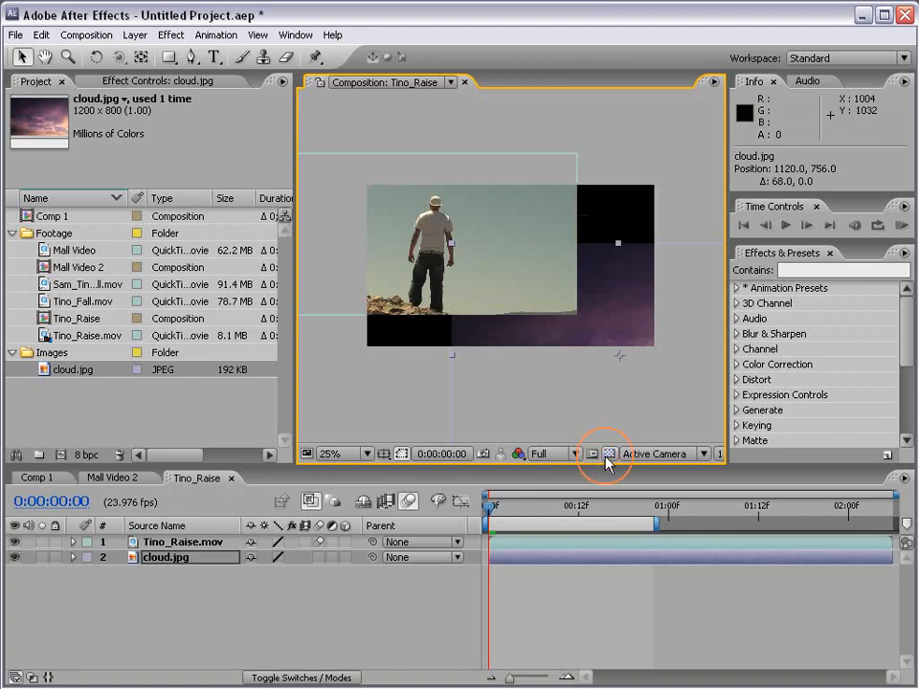
# Step: Hide and show the Tino_Raise.mov layer, and do the same with cloud.jpg
pyautogui.click(13, 543)
pyautogui.click(14, 543)
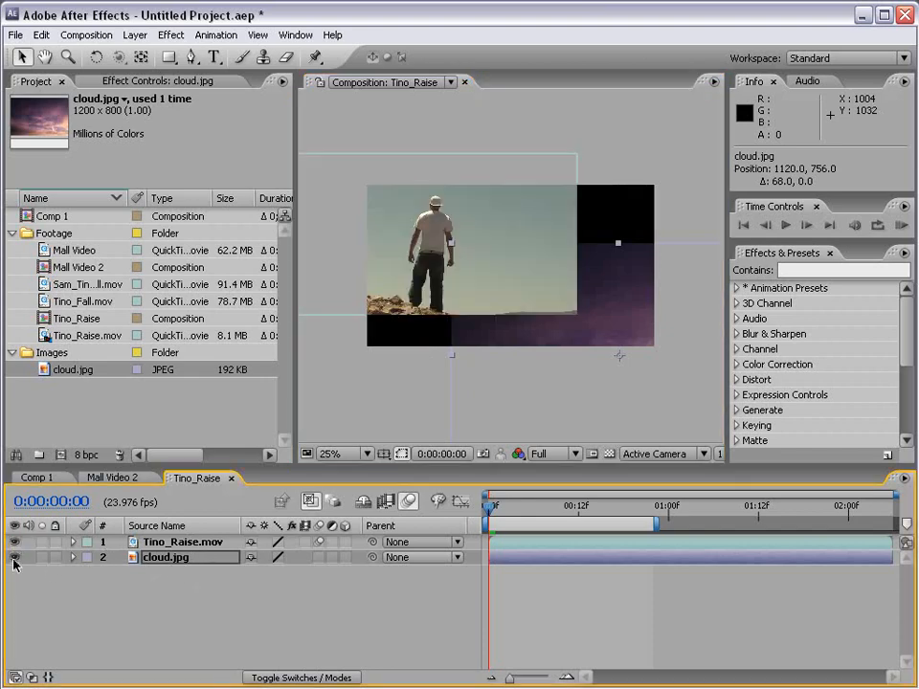
pyautogui.click(13, 558)
pyautogui.click(13, 558)
# Step: Solo Tino_Raise.mov, solo cloud.jpg along with it, and turn solo off for both layers
pyautogui.click(158, 542)
pyautogui.click(42, 543)
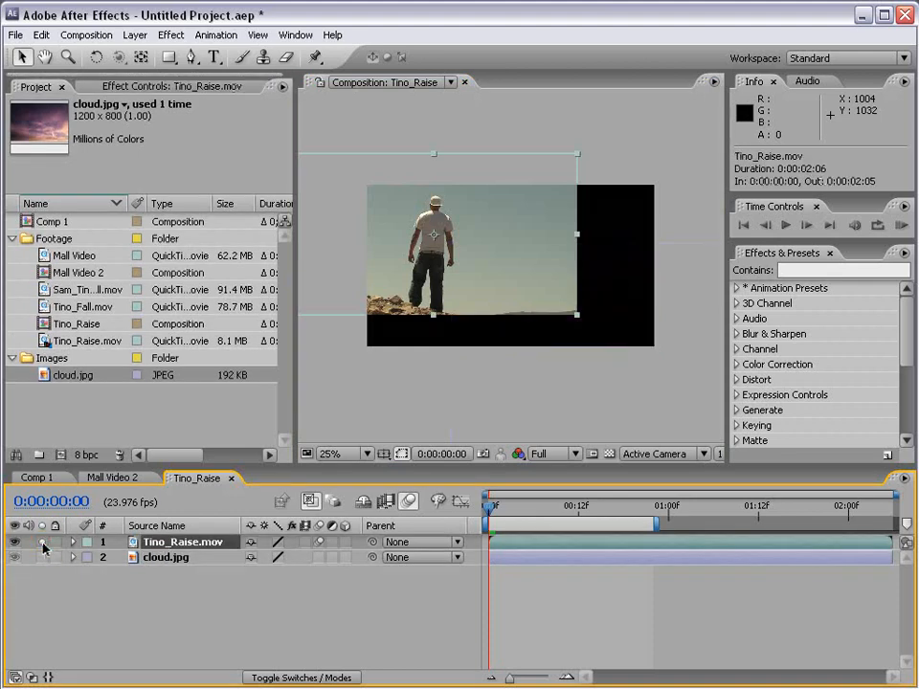
pyautogui.click(42, 558)
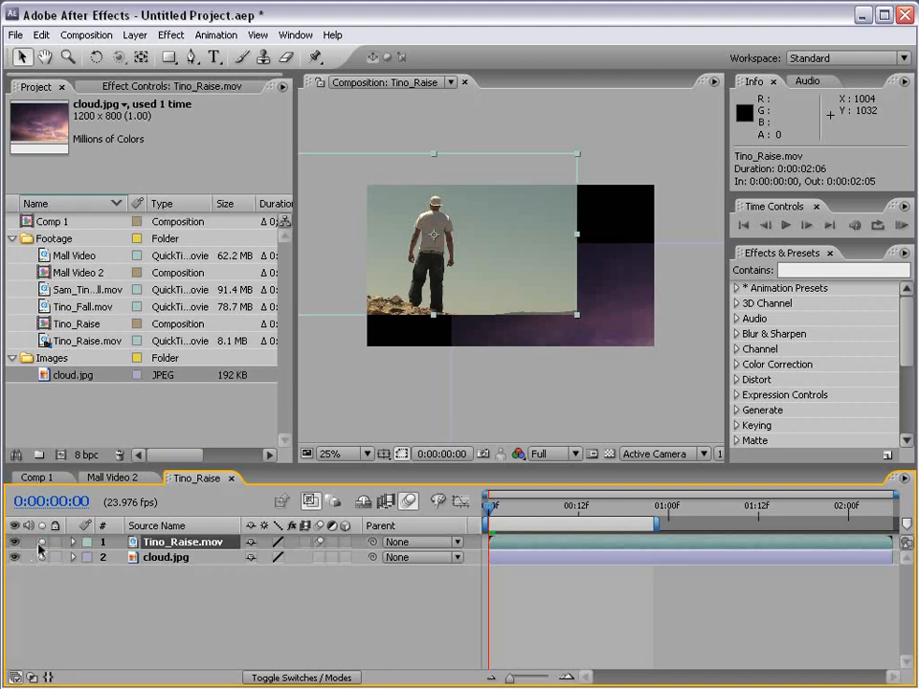
pyautogui.moveTo(39, 543); pyautogui.dragTo(41, 558)
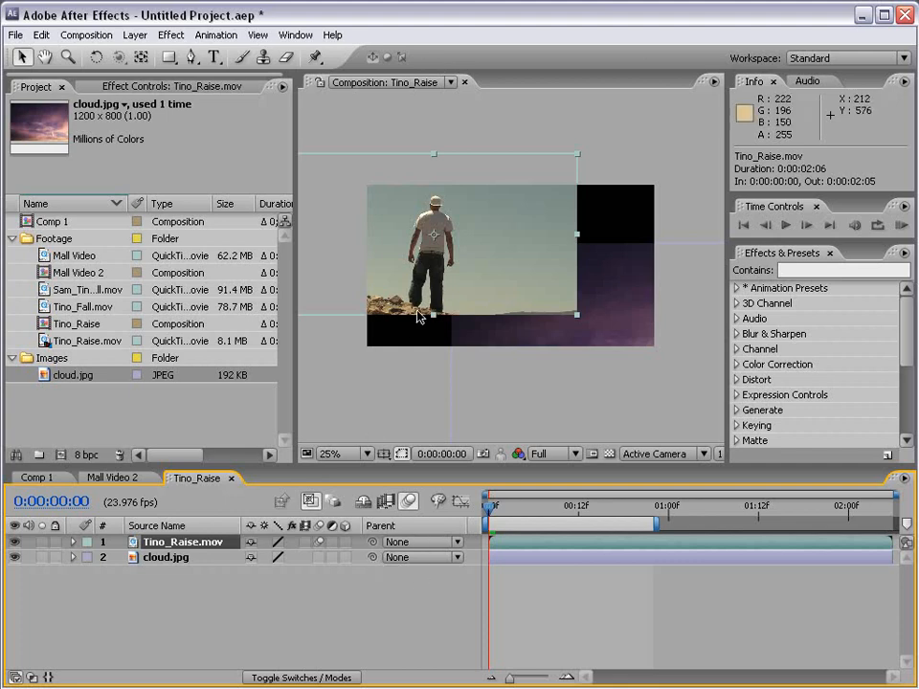
# Step: Stack cloud.jpg above Tino_Raise.mov, placing the clouds across the frame's upper half and Tino_Raise.mov at about 636, 540
pyautogui.moveTo(167, 559); pyautogui.dragTo(170, 534)
pyautogui.moveTo(592, 373); pyautogui.dragTo(525, 163)
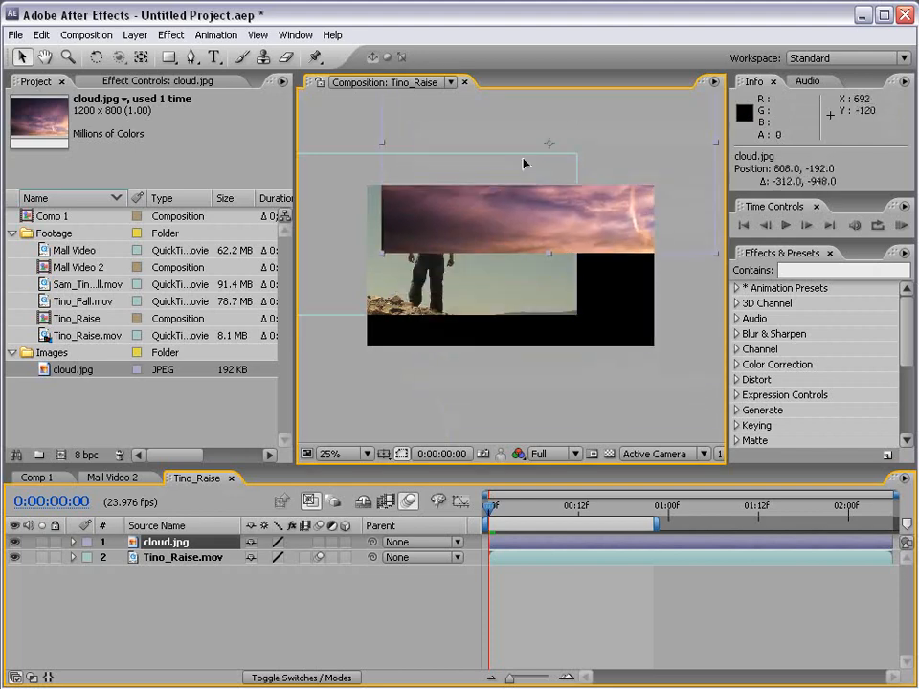
pyautogui.moveTo(464, 284); pyautogui.dragTo(549, 360)
pyautogui.moveTo(651, 191); pyautogui.dragTo(616, 217)
pyautogui.moveTo(566, 334); pyautogui.dragTo(559, 329)
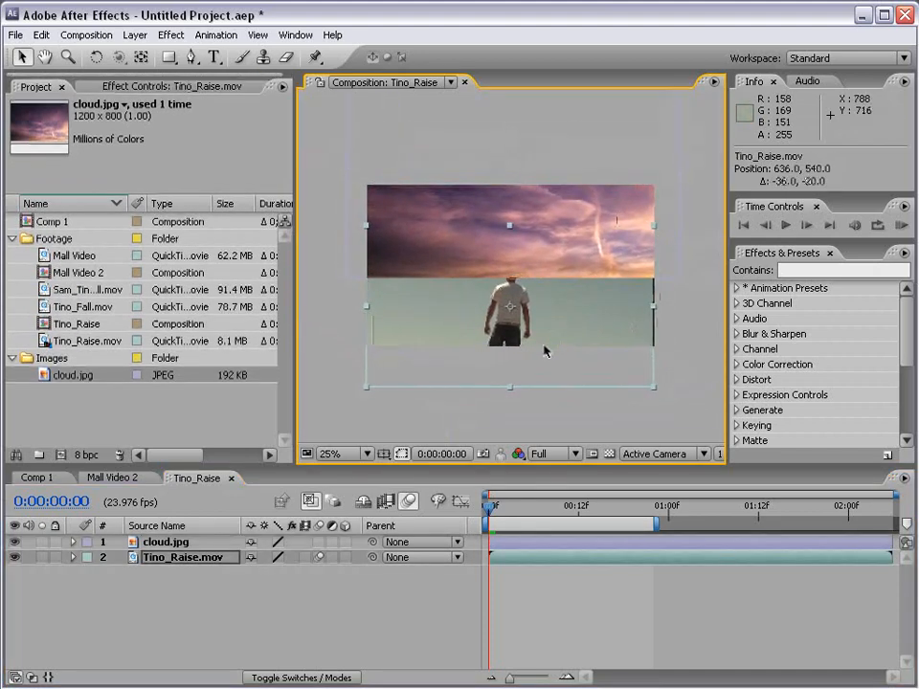
pyautogui.scroll(1, 470, 369)
pyautogui.scroll(-1, 470, 369)
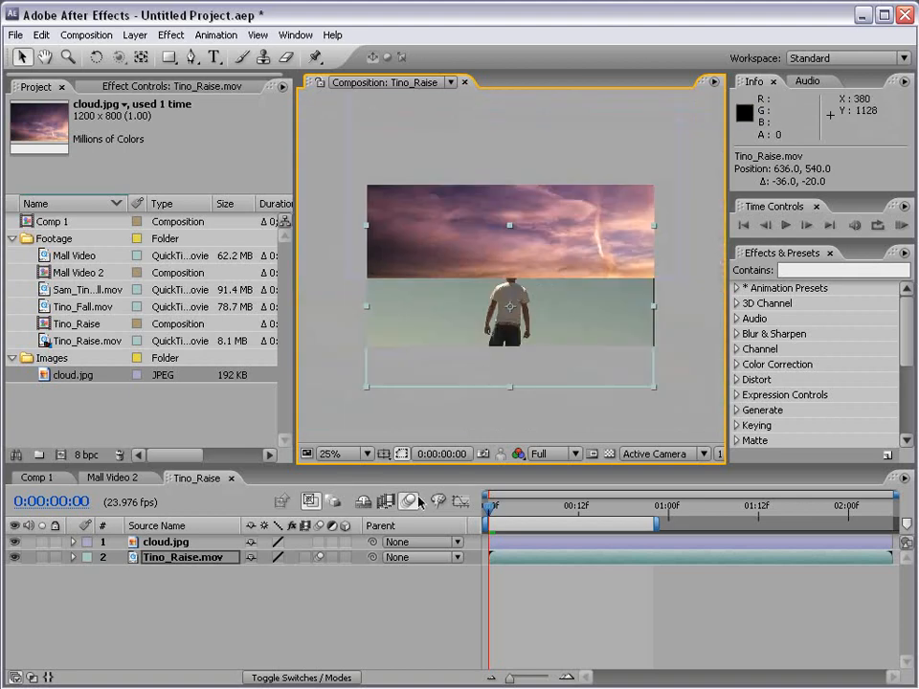
# Step: Parent the cloud.jpg layer to Tino_Raise.mov and move Tino_Raise.mov to about 744, 516 so both layers shift together
pyautogui.click(165, 615)
pyautogui.moveTo(372, 543); pyautogui.dragTo(183, 563)
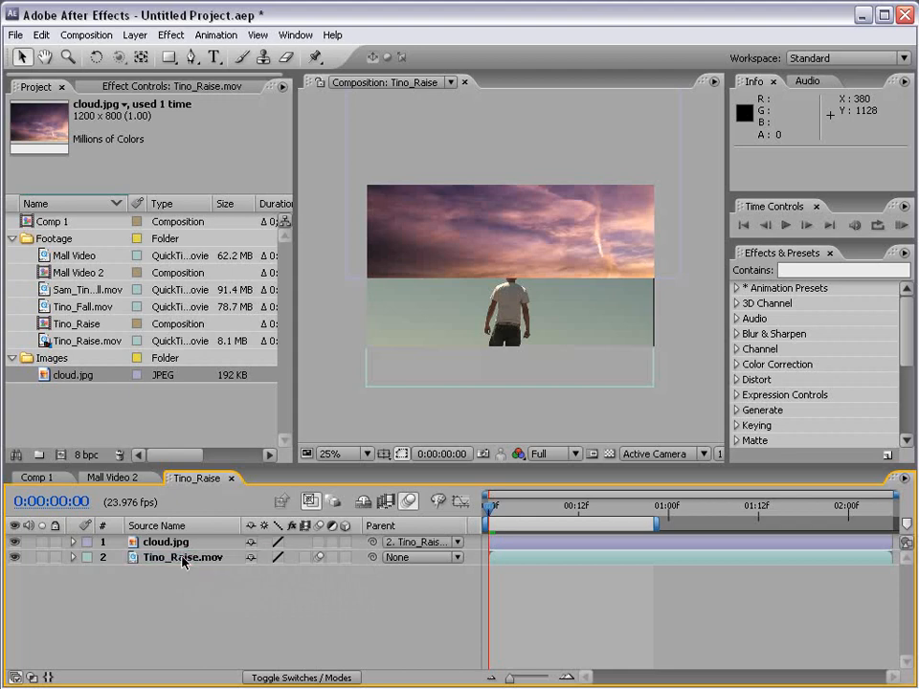
pyautogui.click(175, 563)
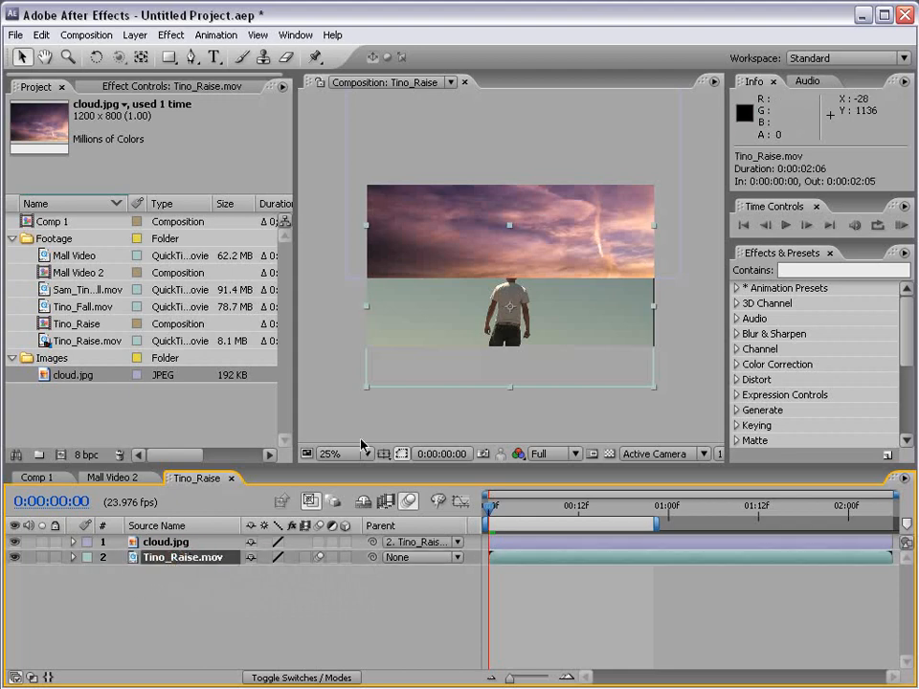
pyautogui.moveTo(408, 349); pyautogui.dragTo(461, 345)
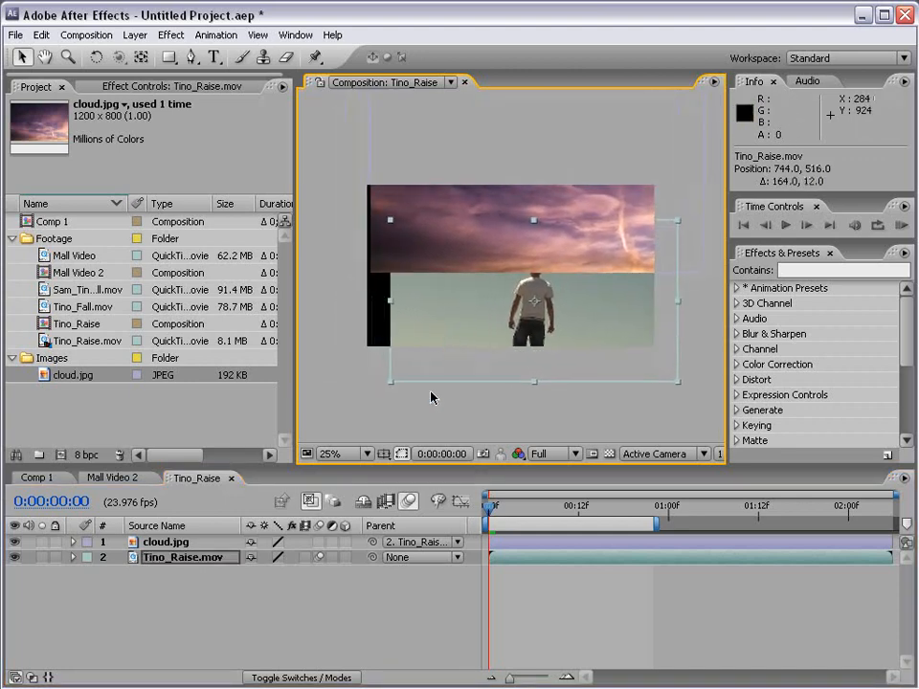
# Step: Relink cloud.jpg to Tino_Raise.mov with the pick whip, and set its parent back to None
pyautogui.click(374, 543)
pyautogui.moveTo(374, 542); pyautogui.dragTo(199, 556)
pyautogui.click(421, 541)
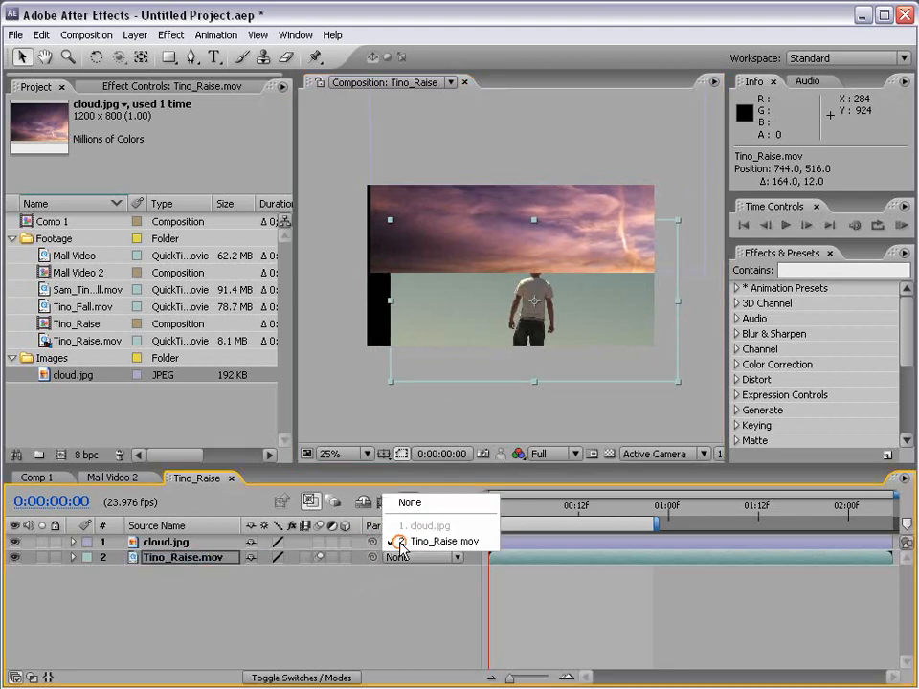
pyautogui.click(436, 503)
pyautogui.click(372, 664)
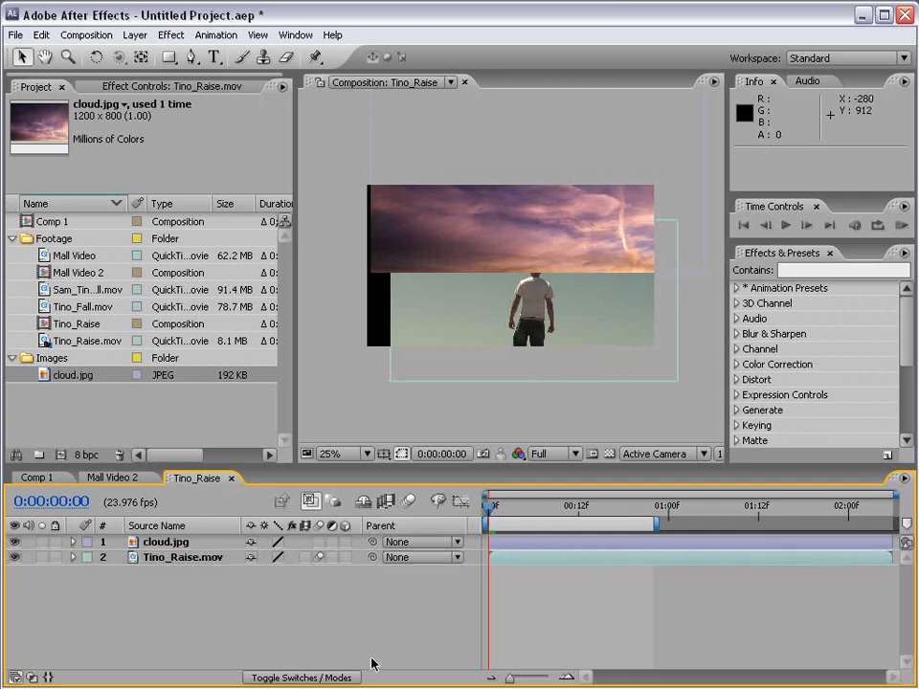
# Step: Deselect the existing layers and add a new adjustment layer above them in the Tino_Raise composition
pyautogui.click(164, 542)
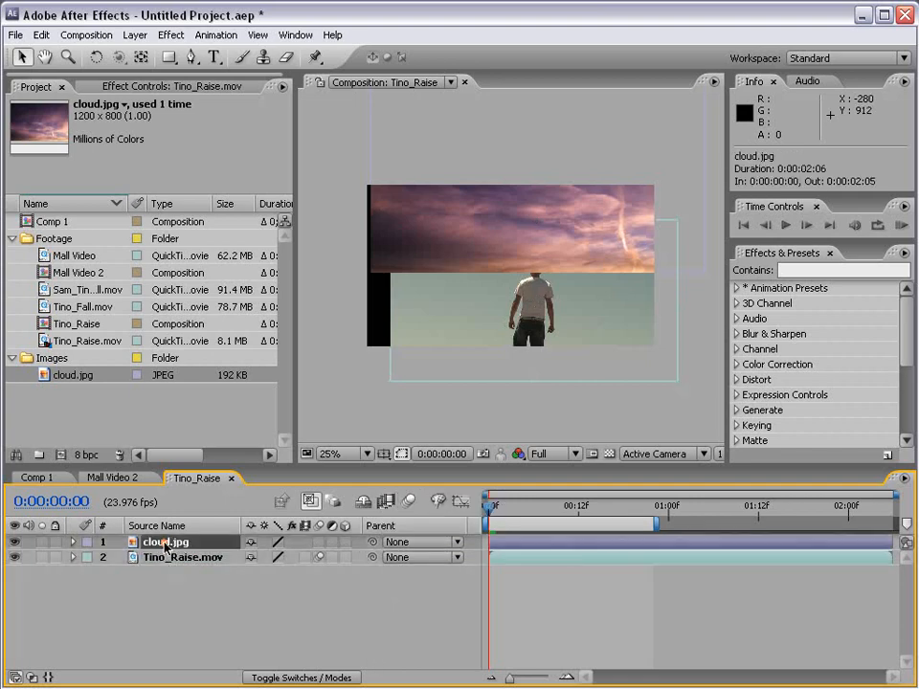
pyautogui.click(164, 556)
pyautogui.click(515, 586)
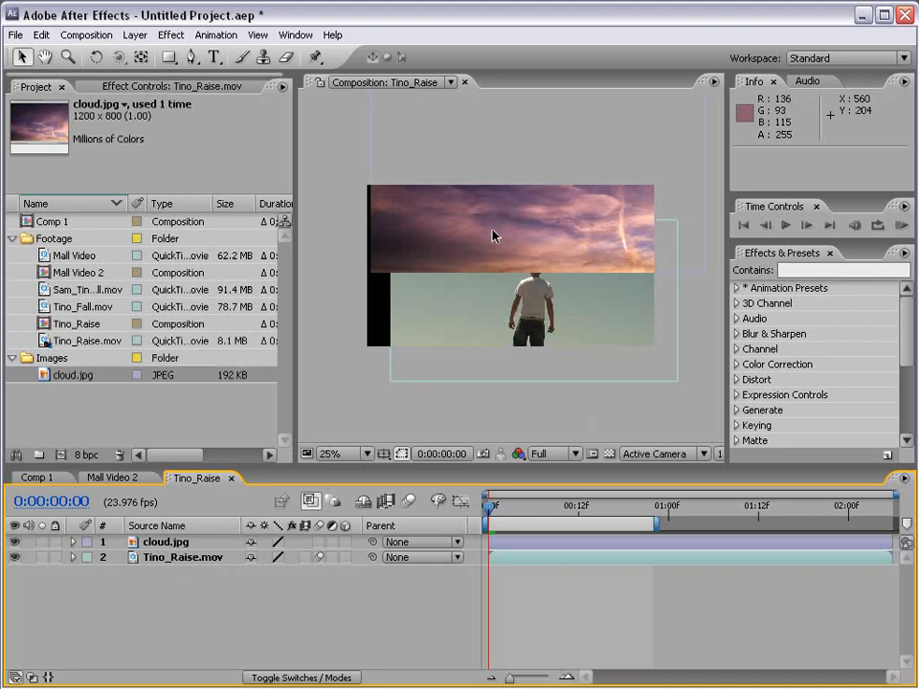
pyautogui.click(132, 35)
pyautogui.moveTo(148, 54)
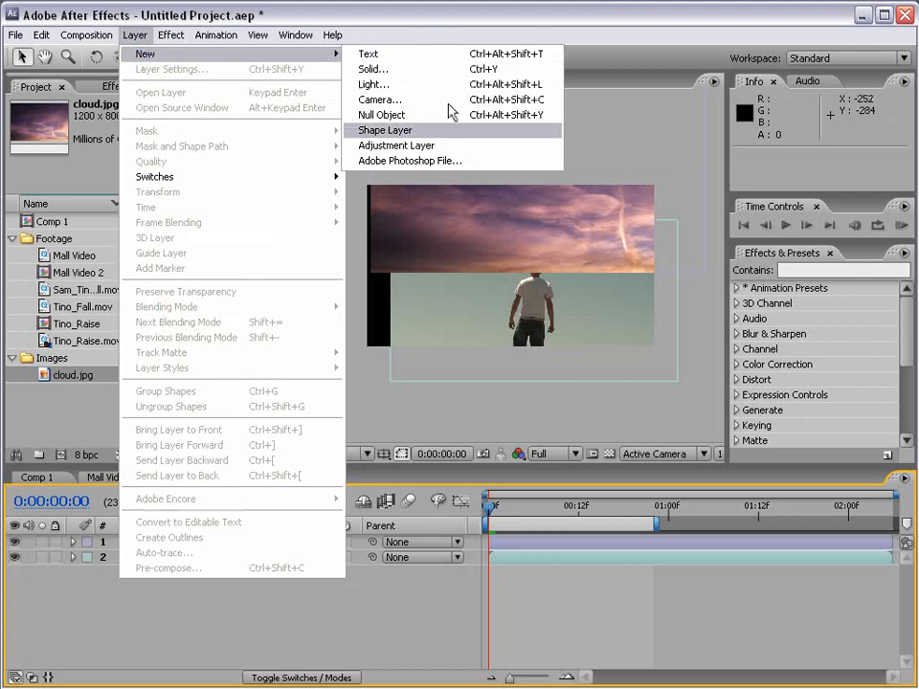
pyautogui.click(478, 148)
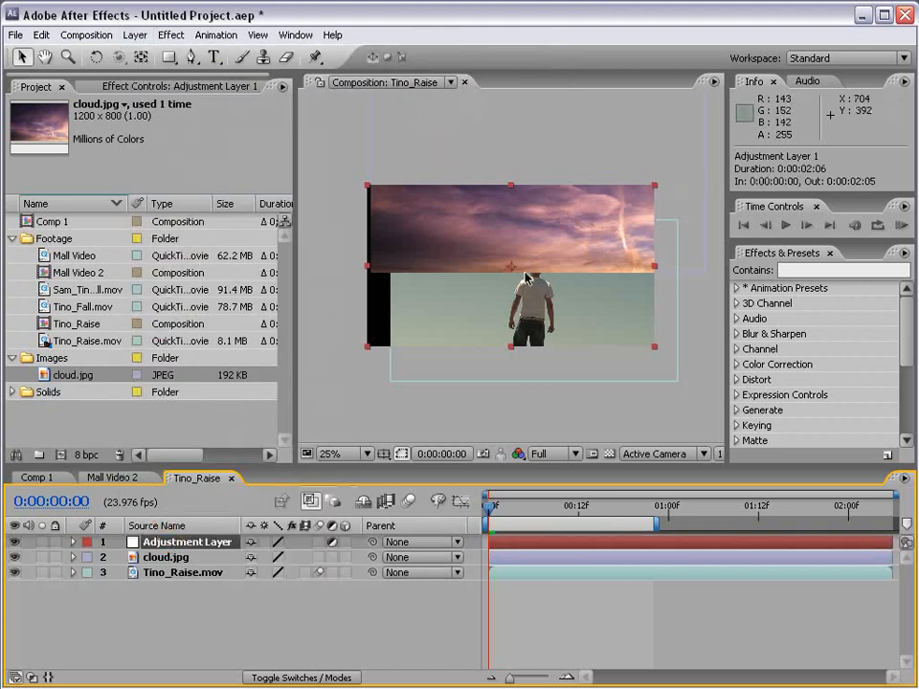
# Step: Apply a Fast Blur effect with a Blurriness of 95 to the adjustment layer, and switch the effect off
pyautogui.click(171, 34)
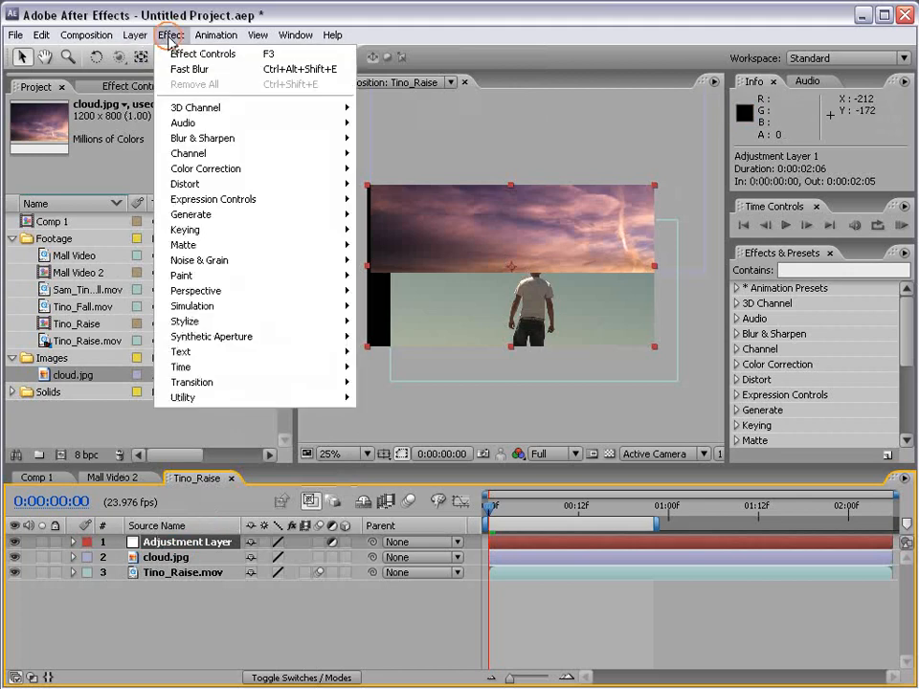
pyautogui.moveTo(205, 141)
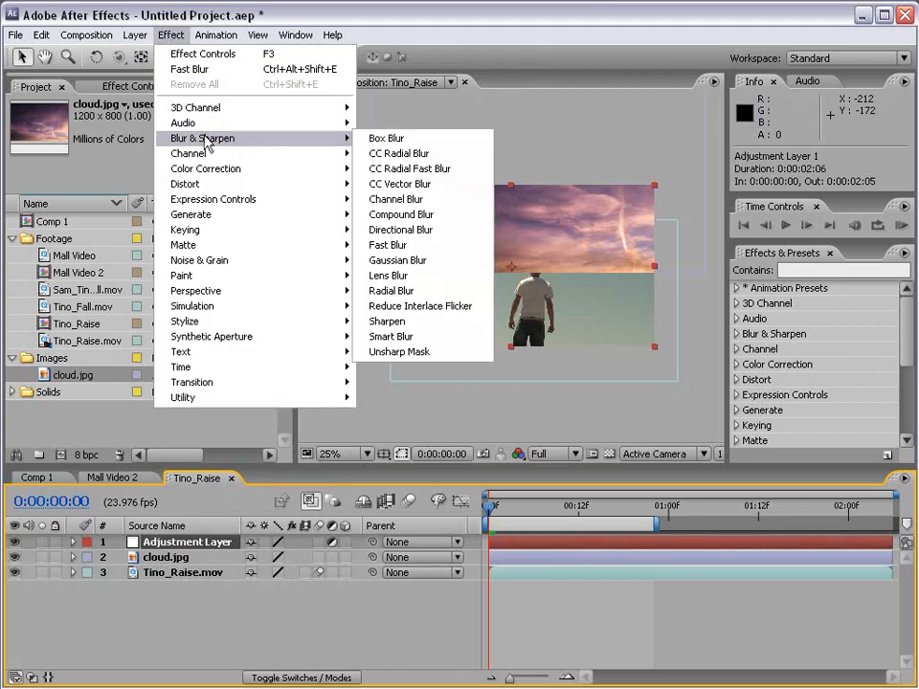
pyautogui.click(409, 246)
pyautogui.moveTo(146, 150); pyautogui.dragTo(232, 154)
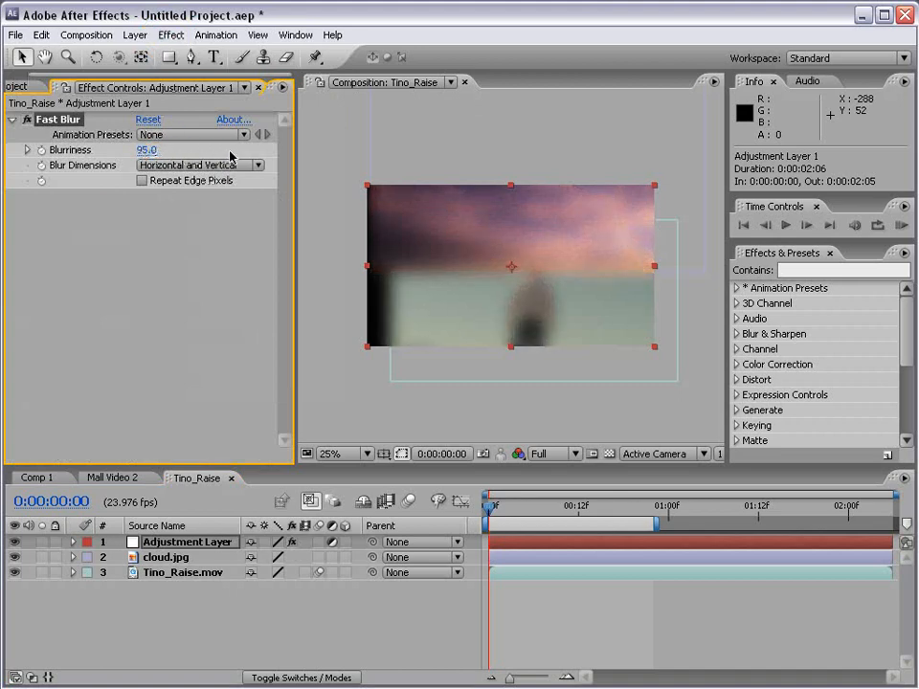
pyautogui.click(179, 544)
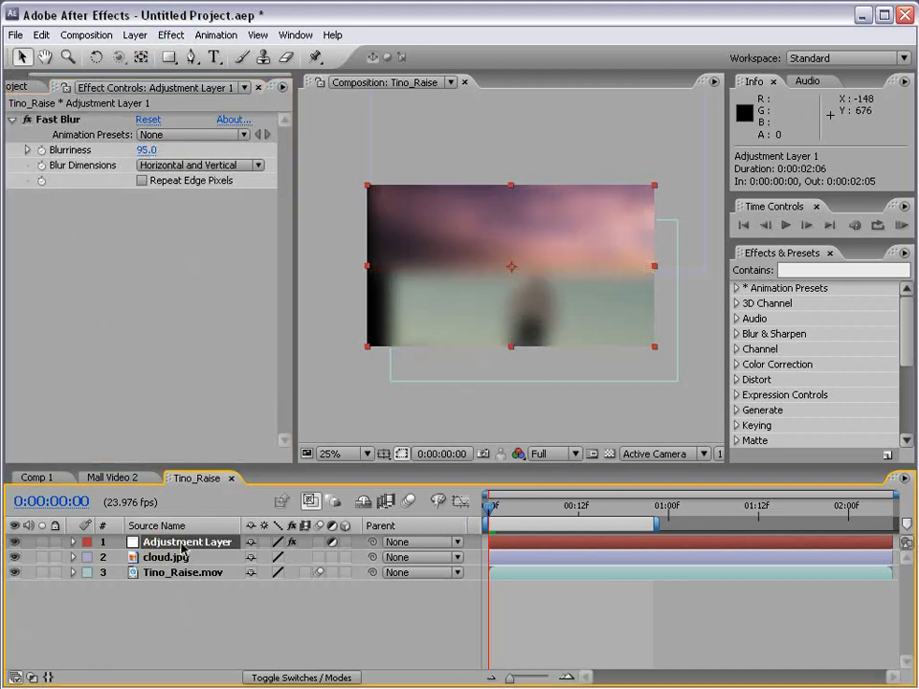
pyautogui.click(28, 120)
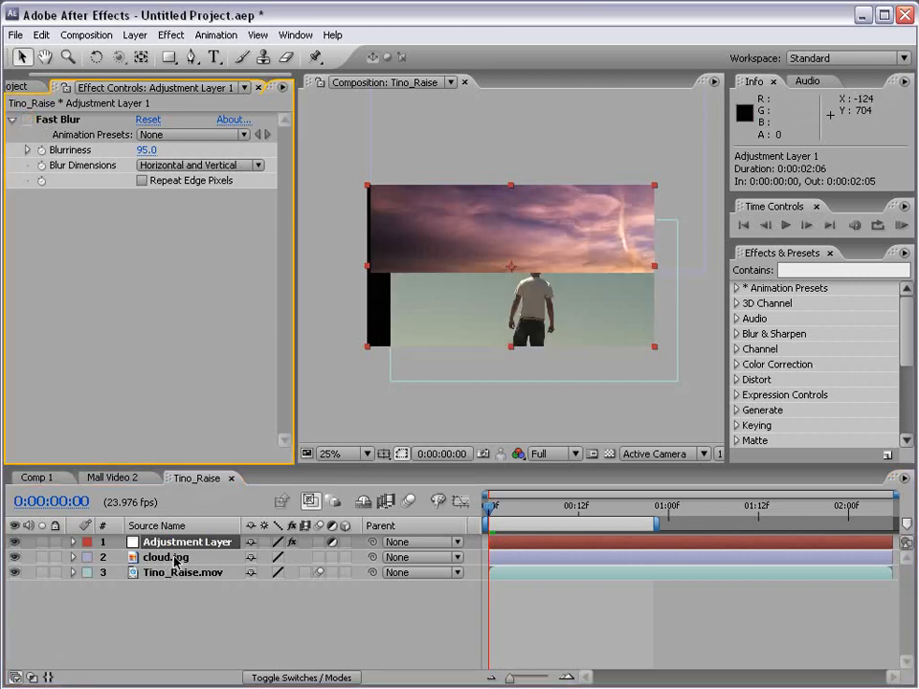
# Step: Add a Curves effect to the adjustment layer and shape its RGB curve into a steep S to boost contrast
pyautogui.click(173, 35)
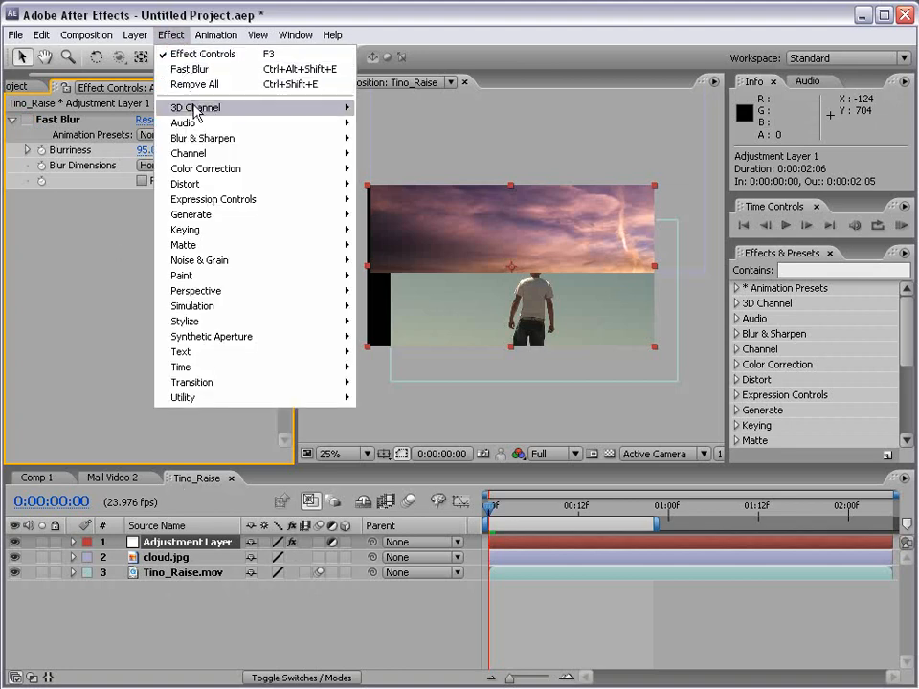
pyautogui.moveTo(204, 171)
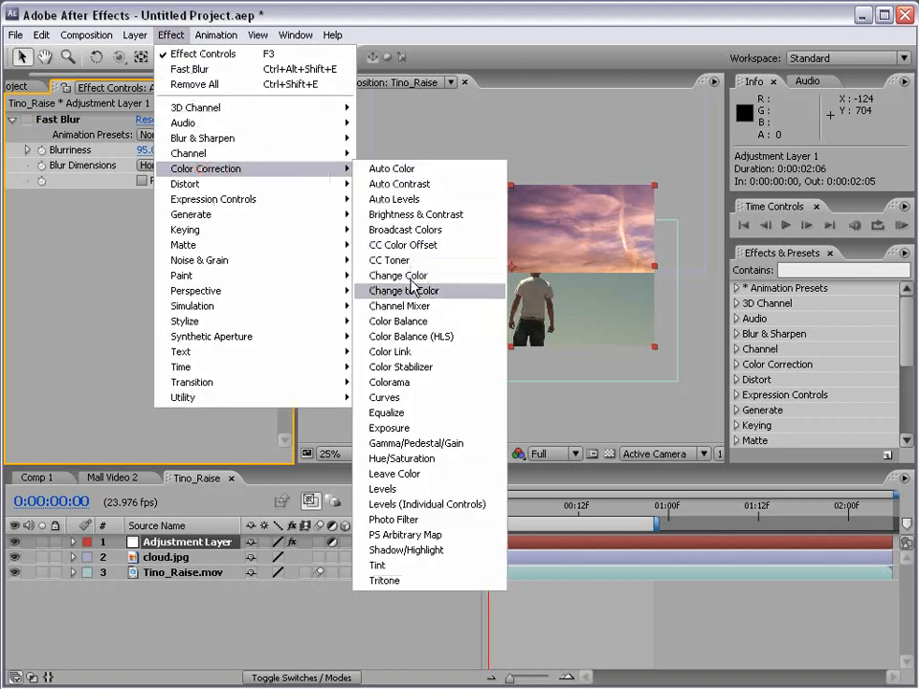
pyautogui.click(402, 397)
pyautogui.moveTo(119, 341); pyautogui.dragTo(154, 300)
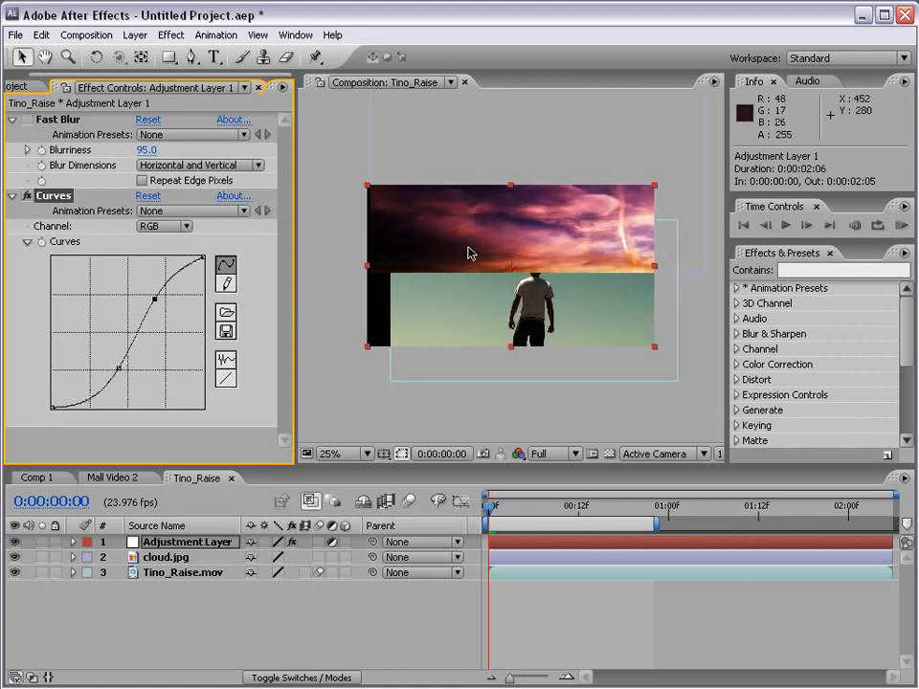
pyautogui.scroll(1, 516, 251)
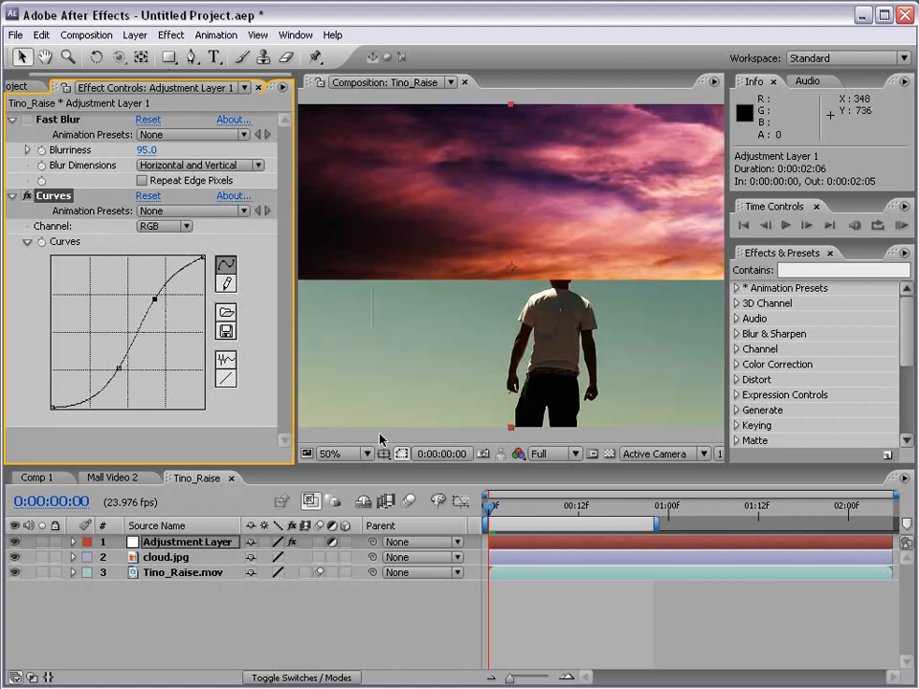
pyautogui.scroll(-1, 505, 307)
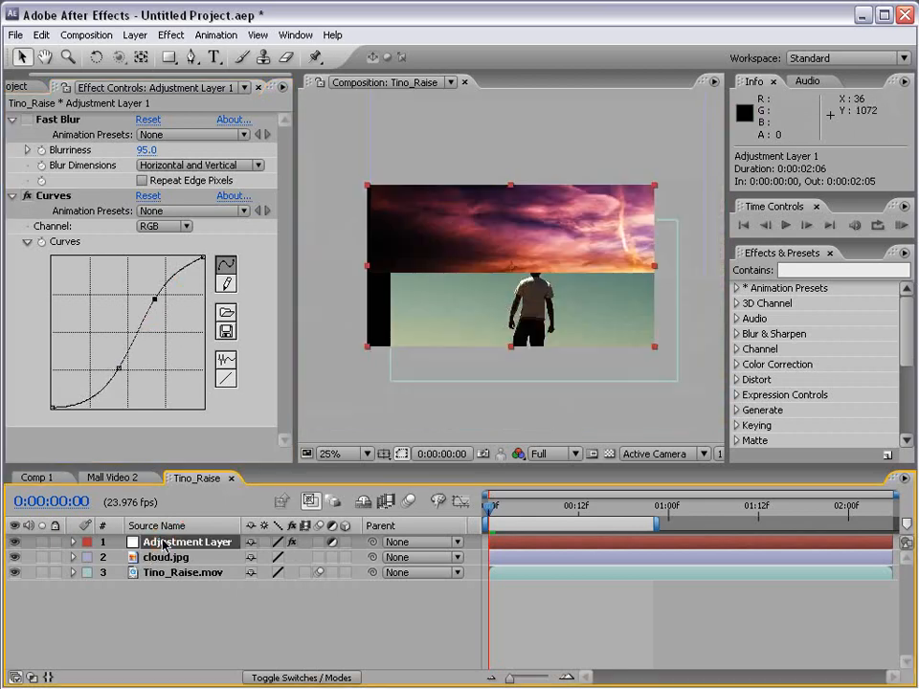
# Step: Reveal the adjustment layer's Opacity property and set it to 54%
pyautogui.press('t')
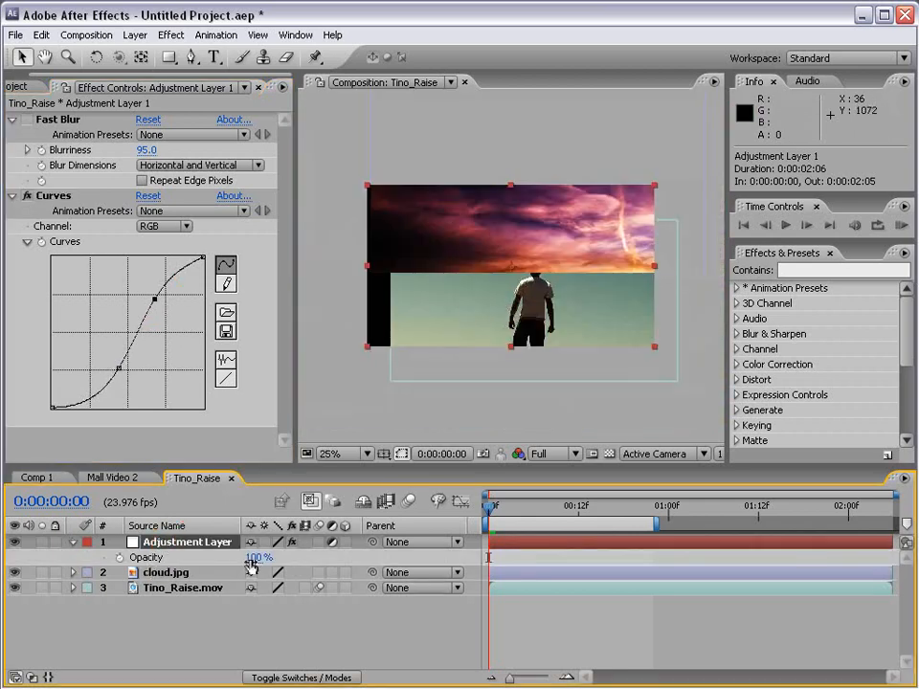
pyautogui.moveTo(255, 557)
pyautogui.mouseDown()
pyautogui.moveTo(280, 561)
pyautogui.moveTo(251, 561)
pyautogui.moveTo(265, 562)
pyautogui.mouseUp()
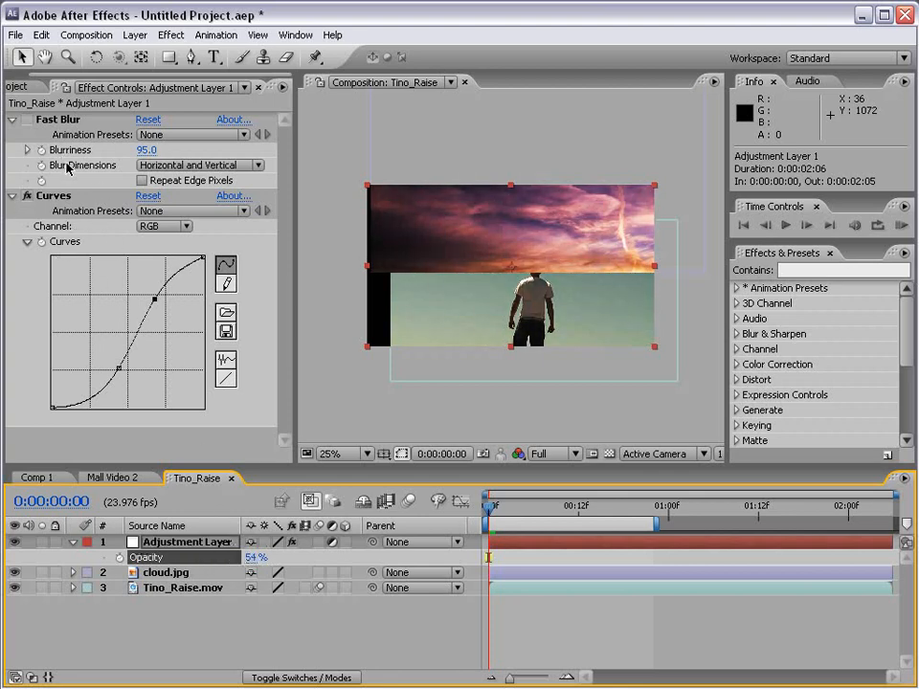
# Step: Undo the adjustment layer's last opacity change and switch its Fast Blur effect back on
pyautogui.hotkey('ctrl', 'z')
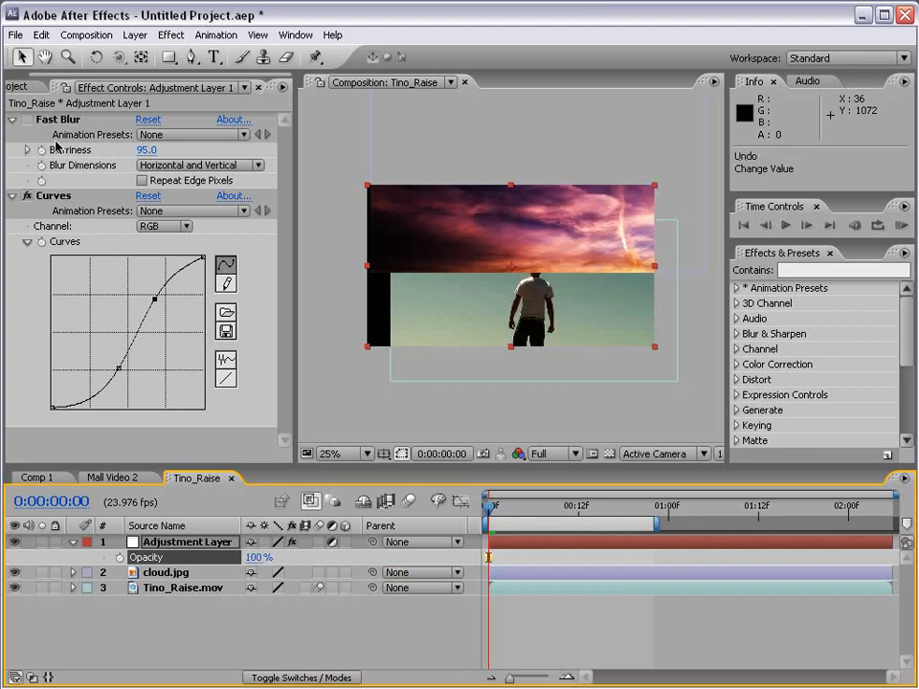
pyautogui.click(27, 120)
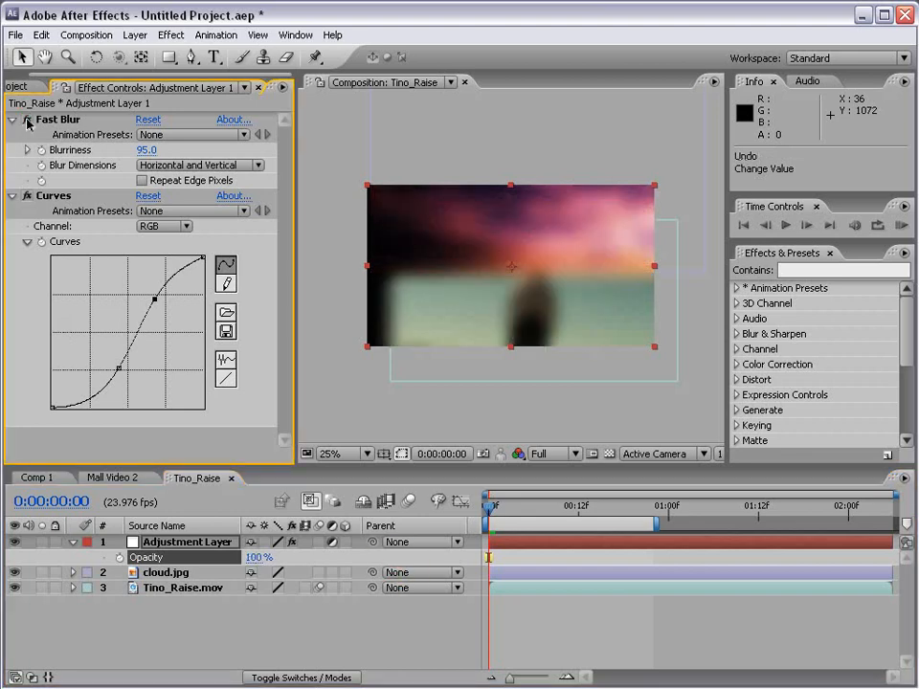
# Step: Move the adjustment layer between cloud.jpg and Tino_Raise.mov in the layer stack so its effects apply only to the video
pyautogui.click(169, 543)
pyautogui.moveTo(162, 547); pyautogui.dragTo(149, 587)
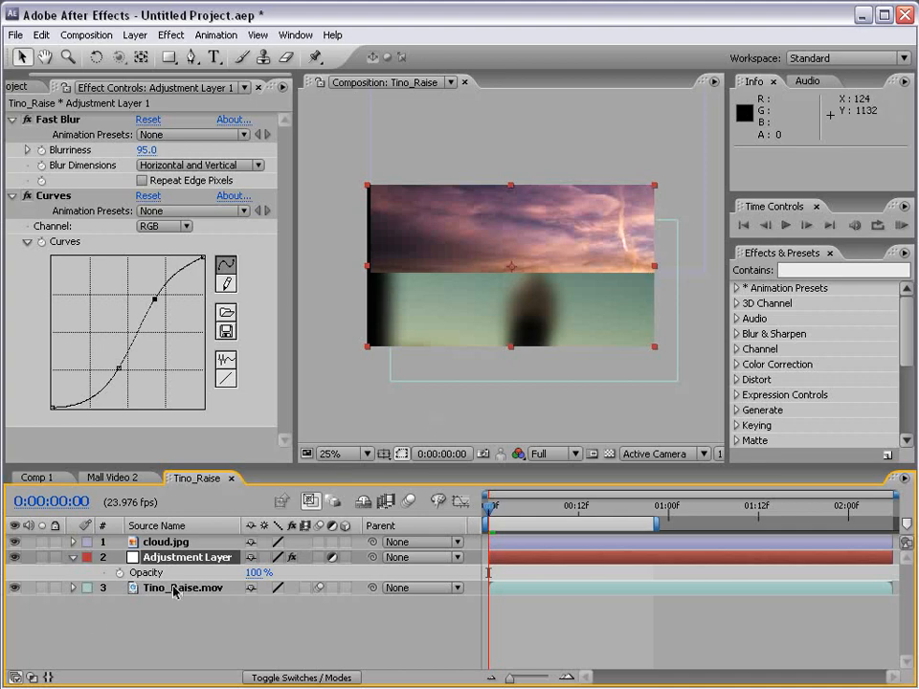
pyautogui.click(175, 588)
pyautogui.click(168, 544)
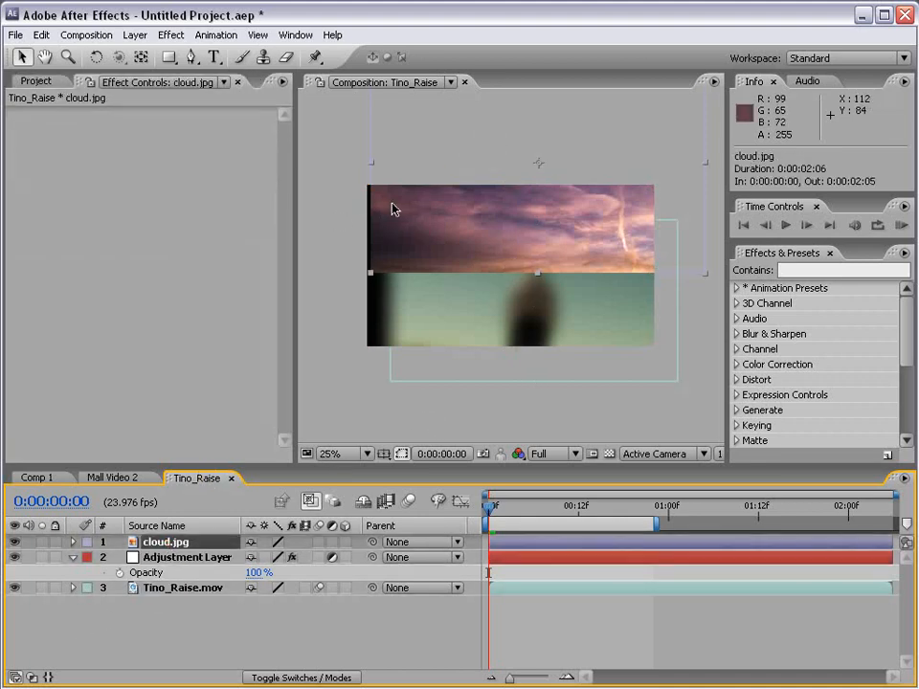
# Step: Delete the adjustment layer from the Tino_Raise composition and leave all remaining layers deselected
pyautogui.click(174, 562)
pyautogui.press('Delete')
pyautogui.click(325, 421)
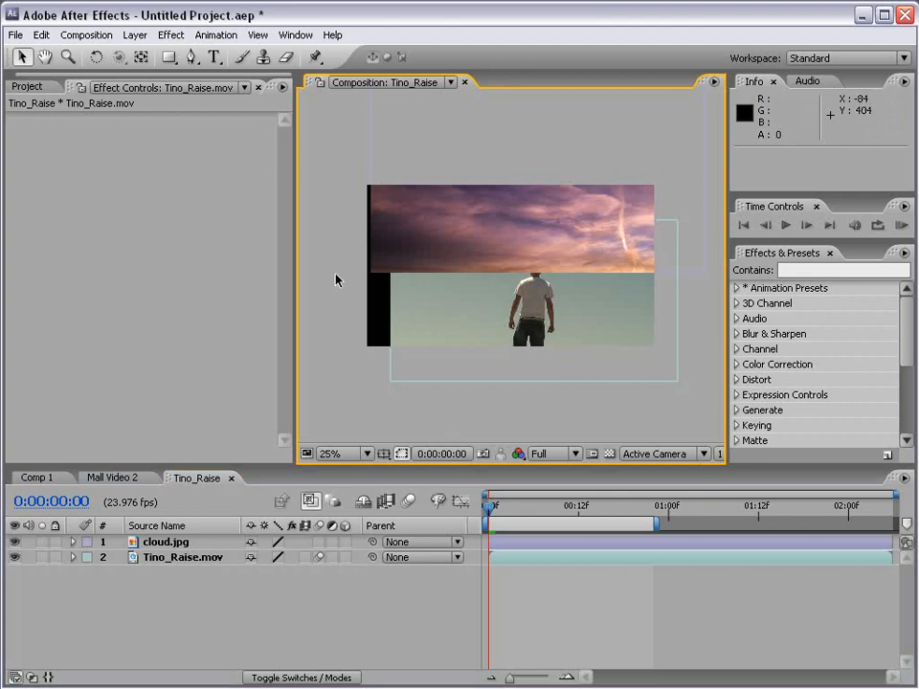
# Step: Create a new 1280 by 720 pixel solid layer in deep red, color 980000
pyautogui.click(136, 36)
pyautogui.moveTo(144, 54)
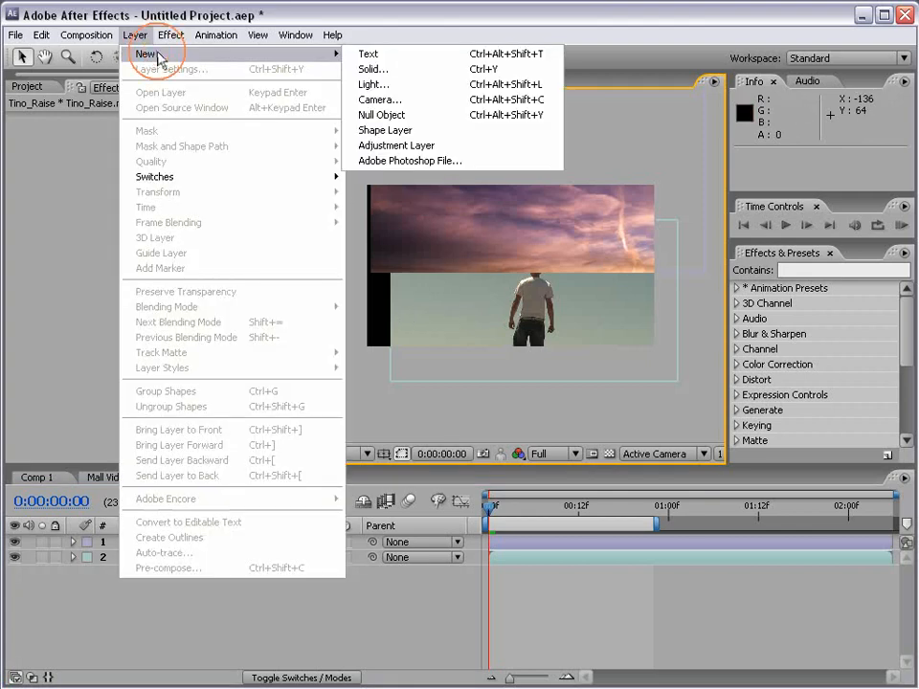
pyautogui.click(394, 68)
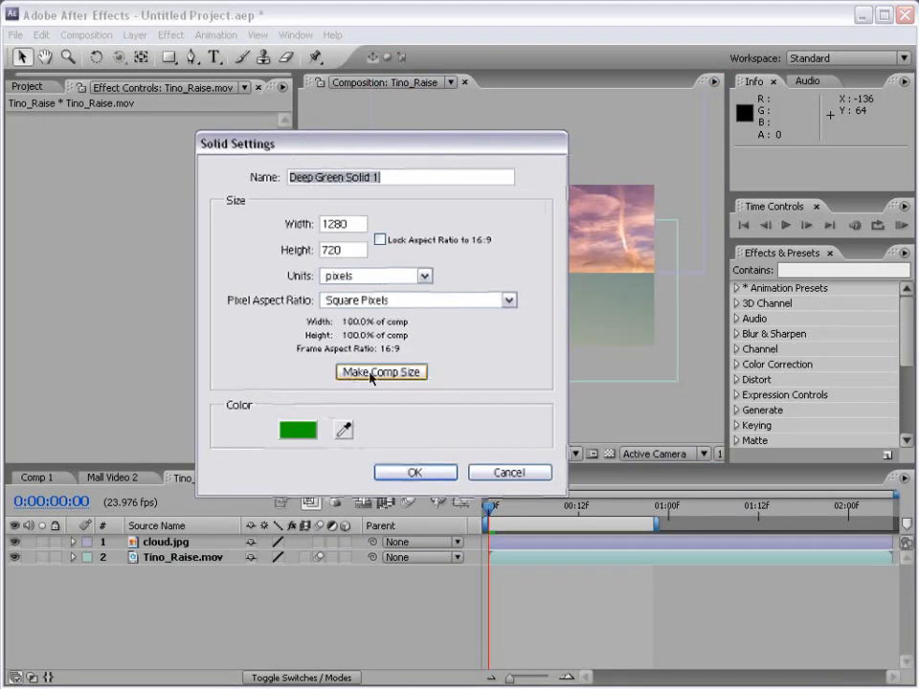
pyautogui.click(297, 429)
pyautogui.click(440, 421)
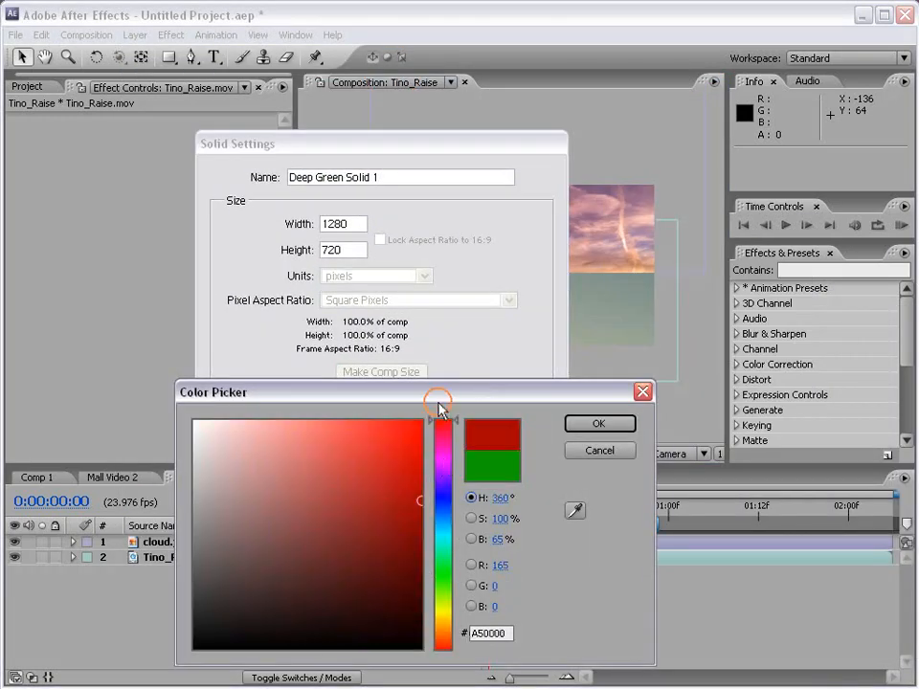
pyautogui.click(420, 512)
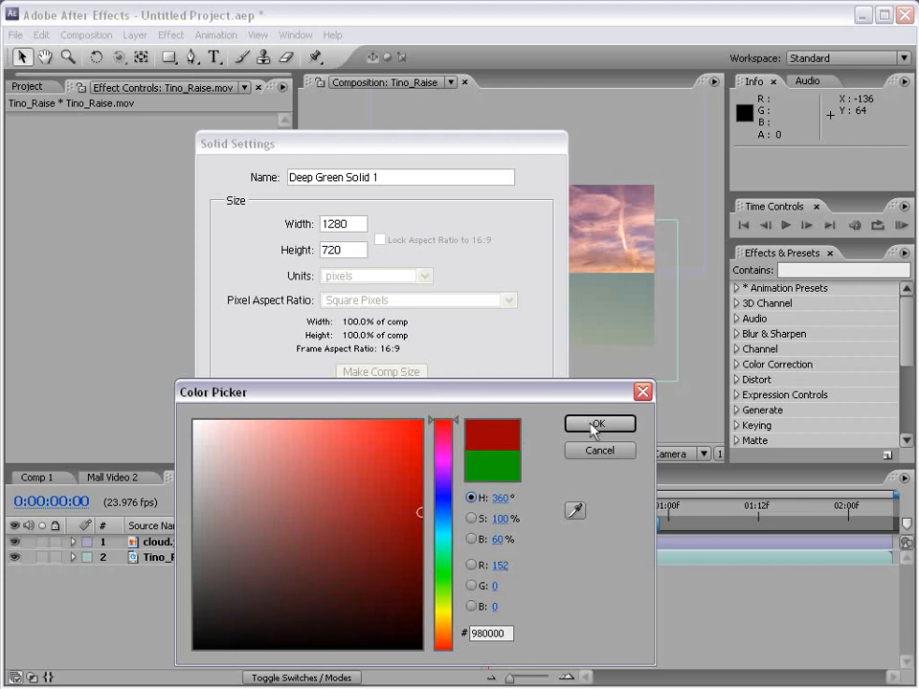
pyautogui.click(594, 424)
pyautogui.click(433, 472)
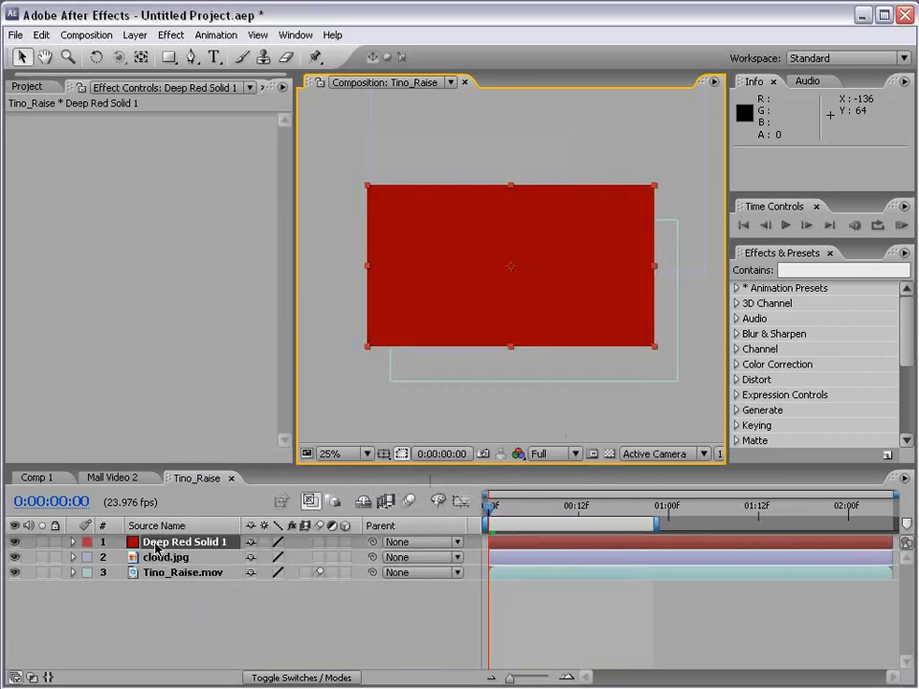
# Step: Move the red solid below Tino_Raise.mov to serve as the background, and undo its accidental shift in the composition
pyautogui.moveTo(182, 547); pyautogui.dragTo(179, 587)
pyautogui.moveTo(425, 227)
pyautogui.mouseDown()
pyautogui.moveTo(537, 195)
pyautogui.moveTo(436, 228)
pyautogui.moveTo(427, 239)
pyautogui.mouseUp()
pyautogui.hotkey('ctrl', 'z')
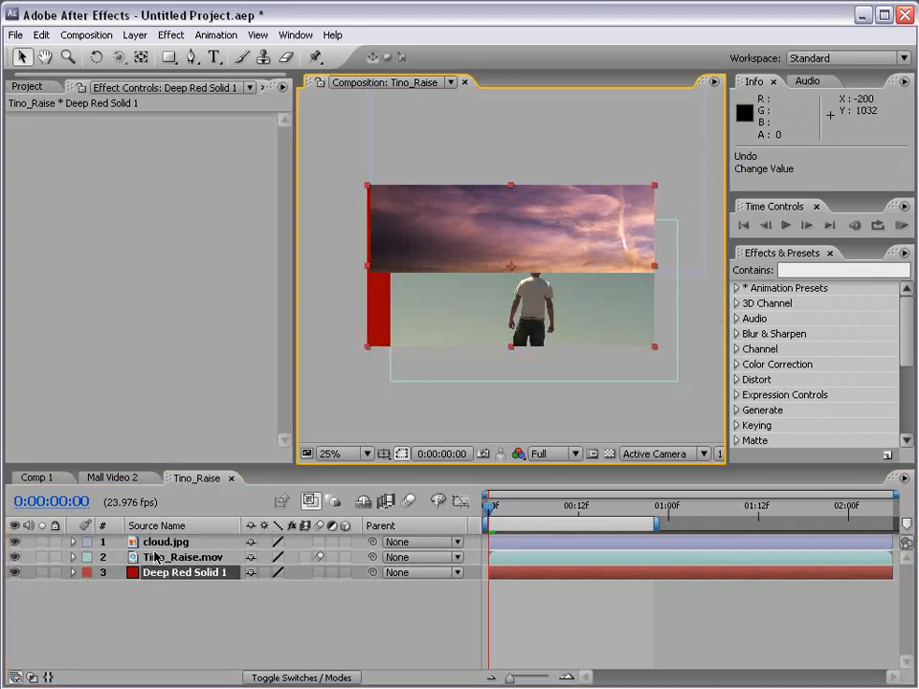
# Step: Shift cloud.jpg upward, then scale Tino_Raise.mov down to a thumbnail positioned at about 356, 388 over the red background
pyautogui.moveTo(482, 310); pyautogui.dragTo(610, 354)
pyautogui.moveTo(505, 211); pyautogui.dragTo(507, 127)
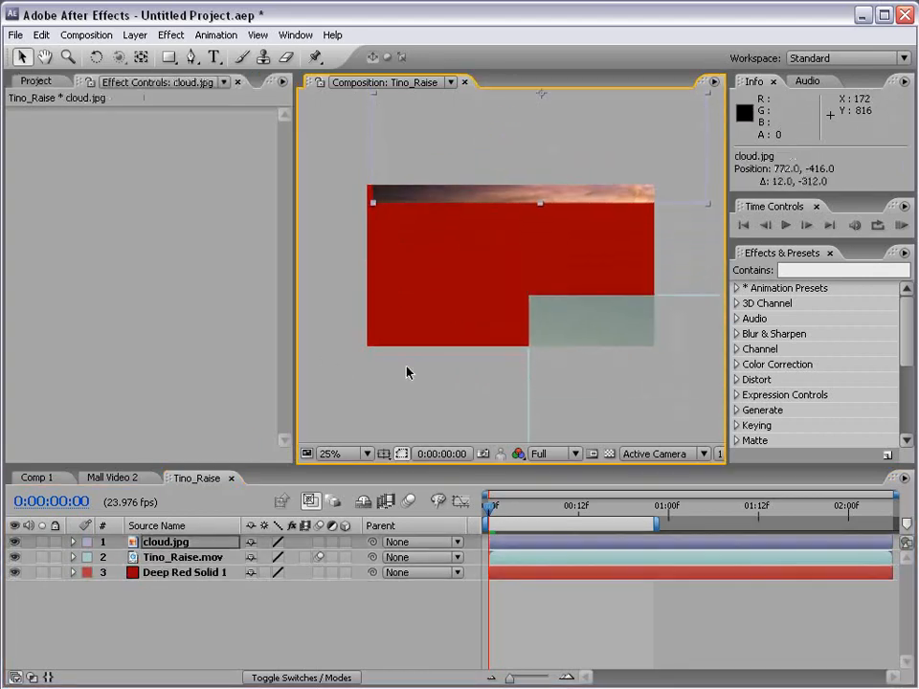
pyautogui.moveTo(567, 392); pyautogui.dragTo(482, 348)
pyautogui.moveTo(633, 367); pyautogui.dragTo(556, 340)
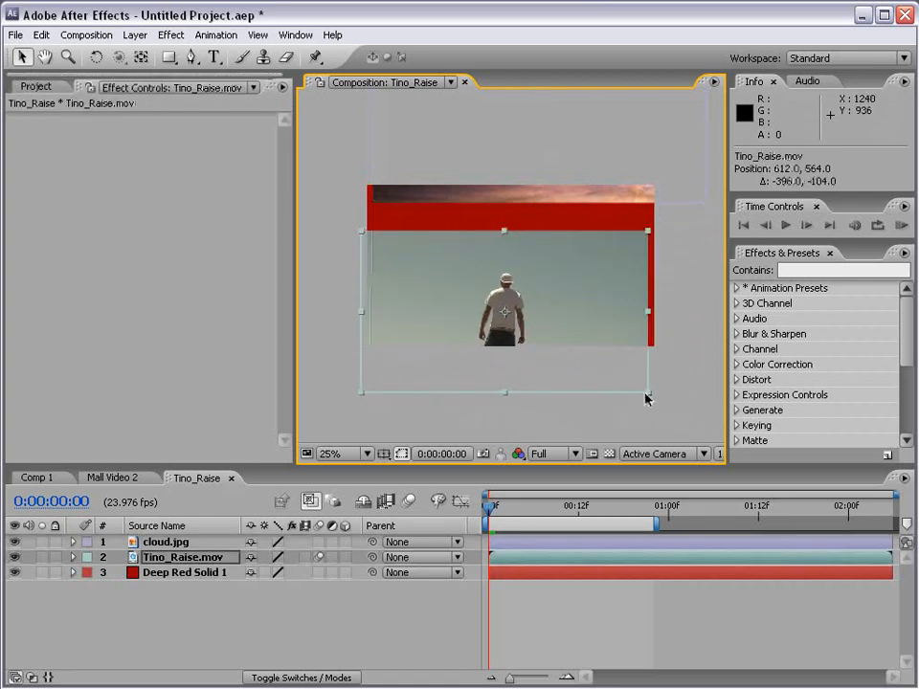
pyautogui.moveTo(648, 391); pyautogui.dragTo(473, 282)
# Step: Scale cloud.jpg down and place it to the right of the small Tino_Raise.mov picture on the red background
pyautogui.click(498, 202)
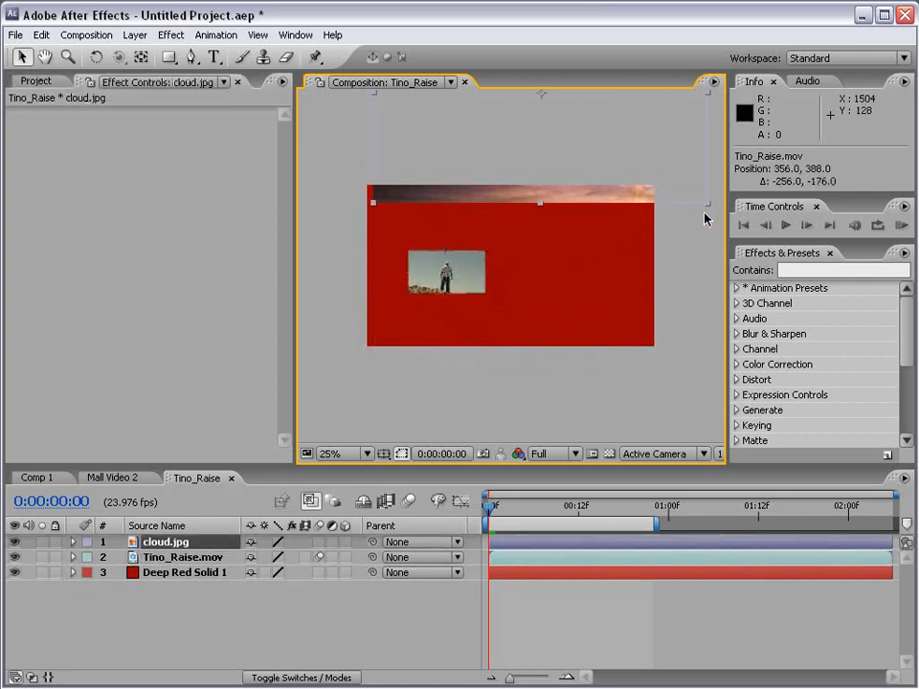
pyautogui.moveTo(709, 206); pyautogui.dragTo(591, 151)
pyautogui.moveTo(564, 266); pyautogui.dragTo(582, 286)
pyautogui.click(573, 364)
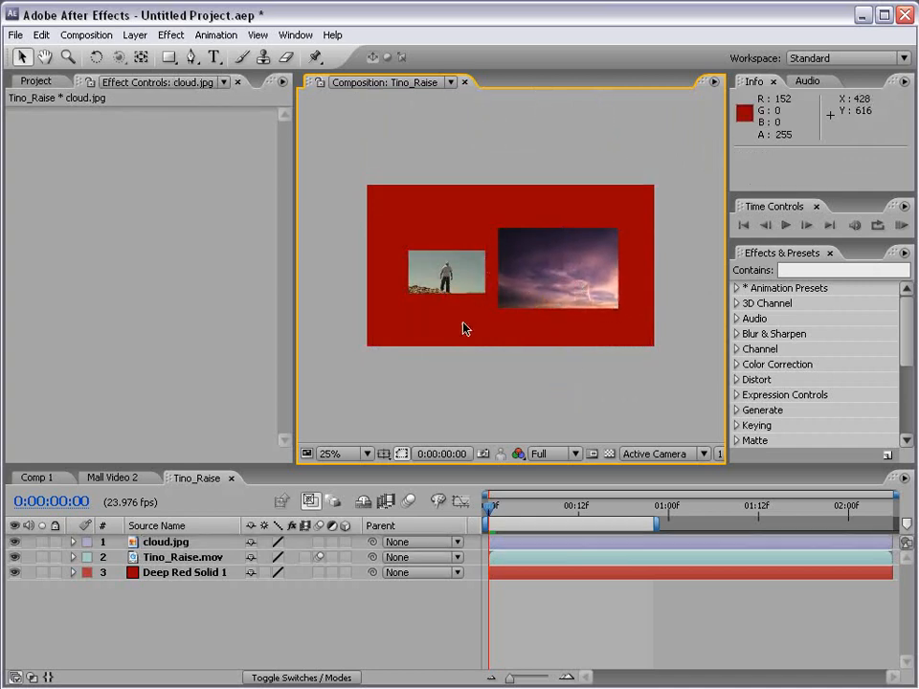
pyautogui.press('.')
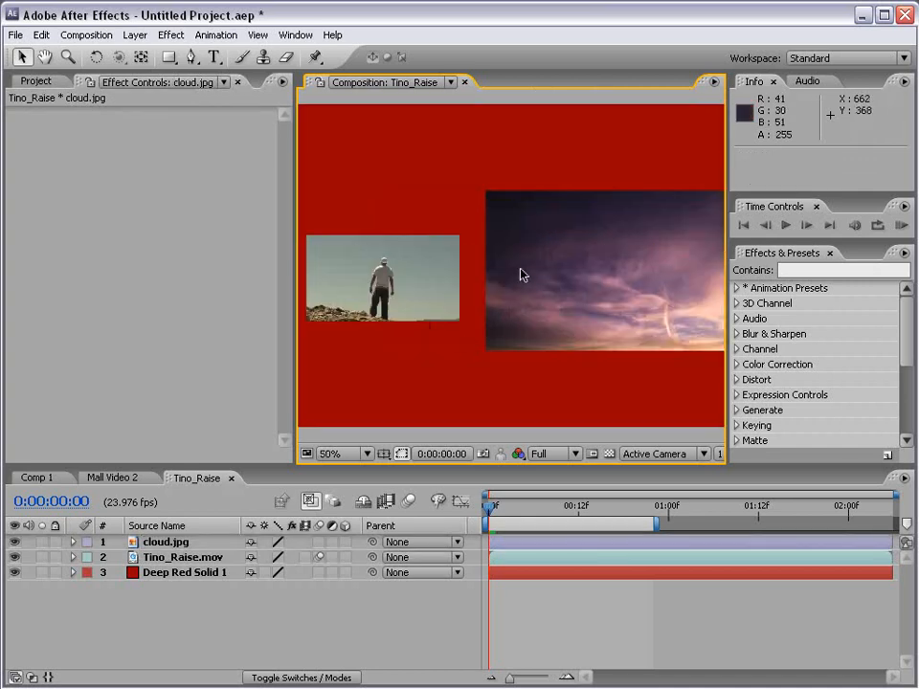